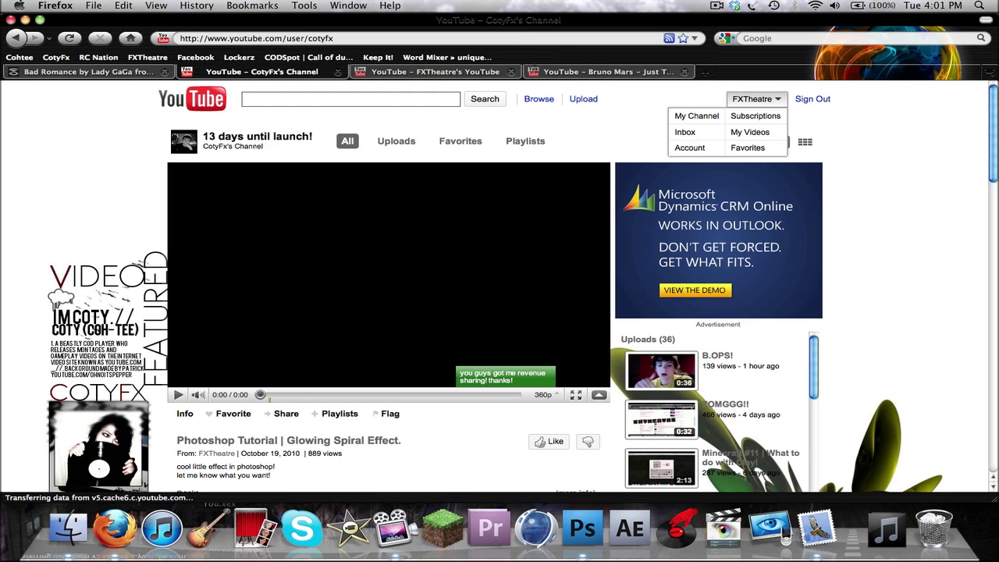
Step: Restart the Bruno Mars "Just The Way You Are" video from the beginning and adjust its volume
{"action": "left_click", "coordinate": [562, 72]}
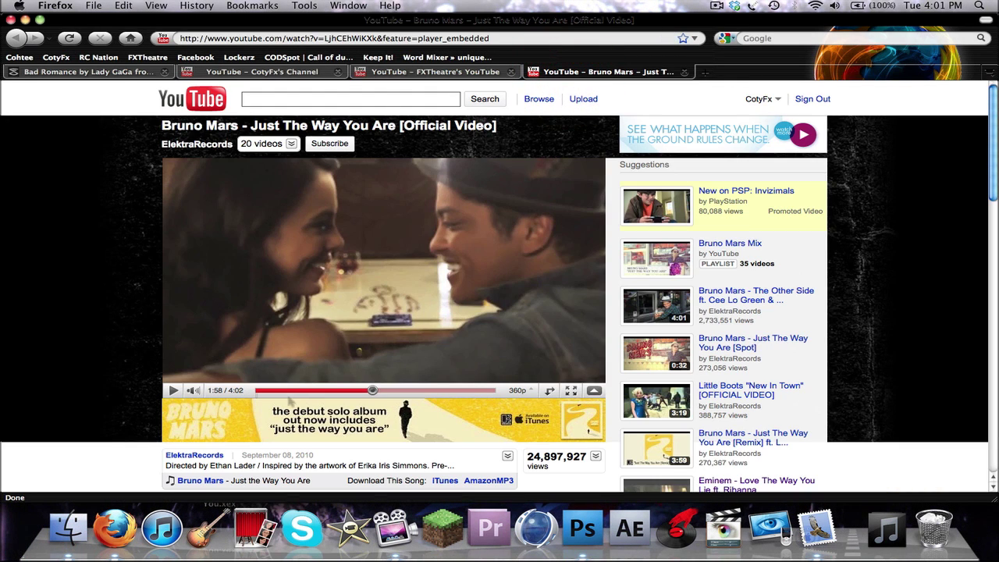
{"action": "left_click", "coordinate": [256, 390]}
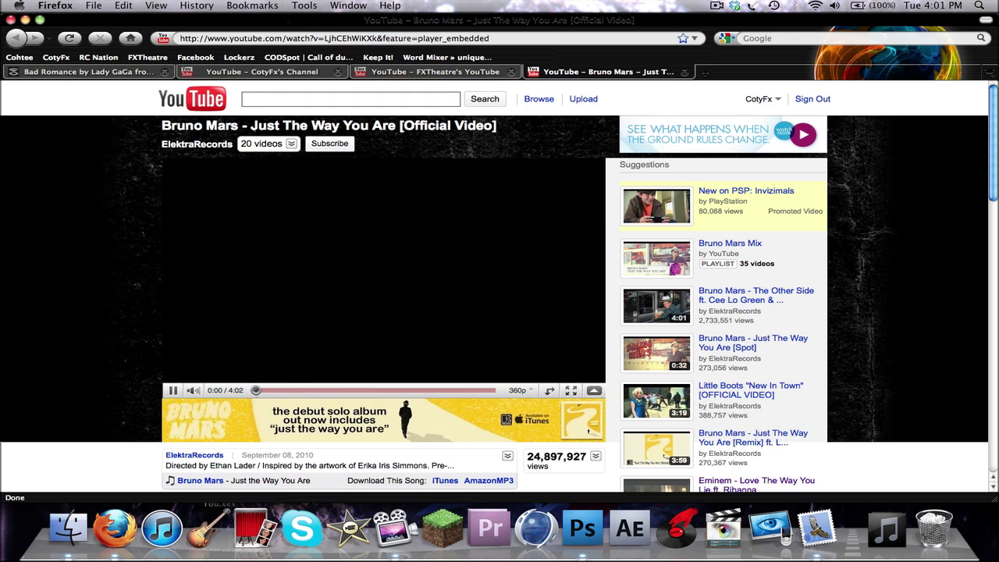
{"action": "left_click", "coordinate": [258, 72]}
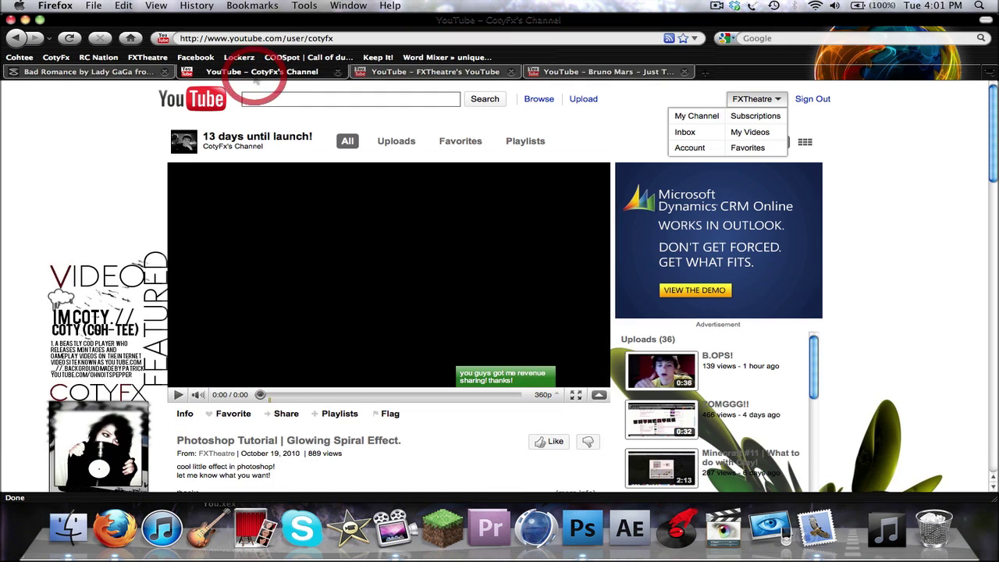
{"action": "left_click", "coordinate": [624, 71]}
{"action": "left_click", "coordinate": [193, 365]}
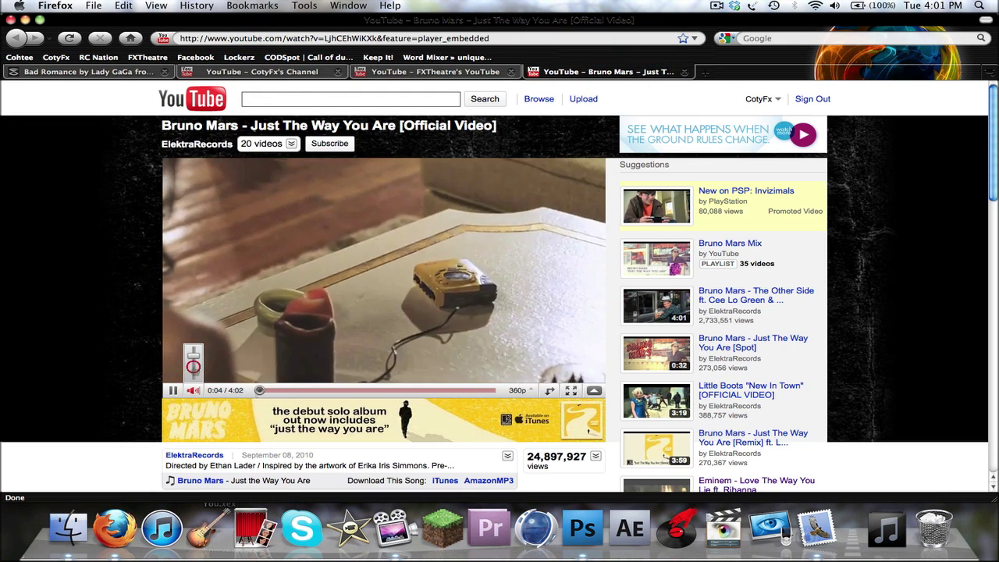
Step: Open the FXTheatre account's own channel page and pause its featured video
{"action": "left_click", "coordinate": [387, 72]}
{"action": "left_click", "coordinate": [753, 98]}
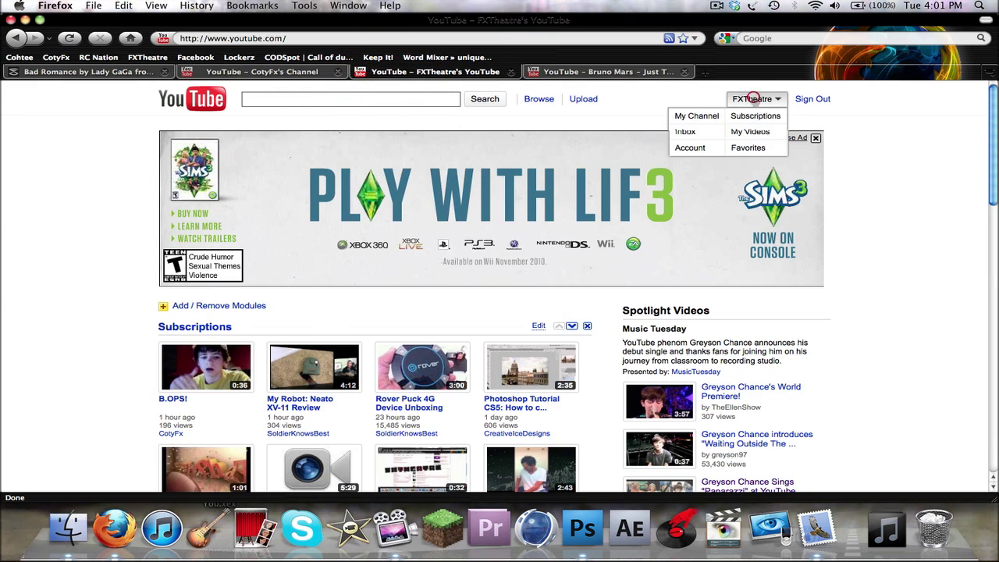
{"action": "left_click", "coordinate": [695, 116]}
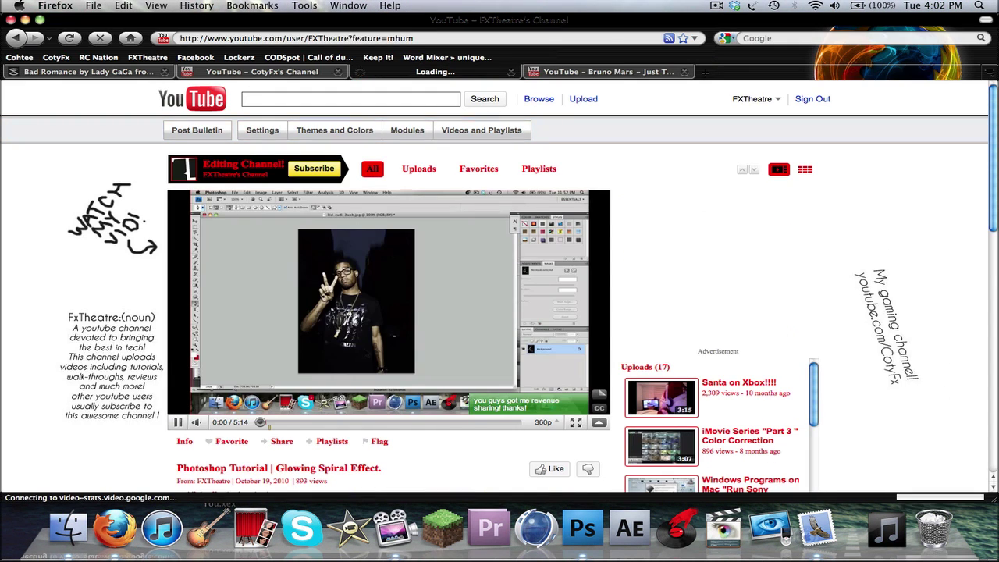
{"action": "left_click", "coordinate": [364, 341]}
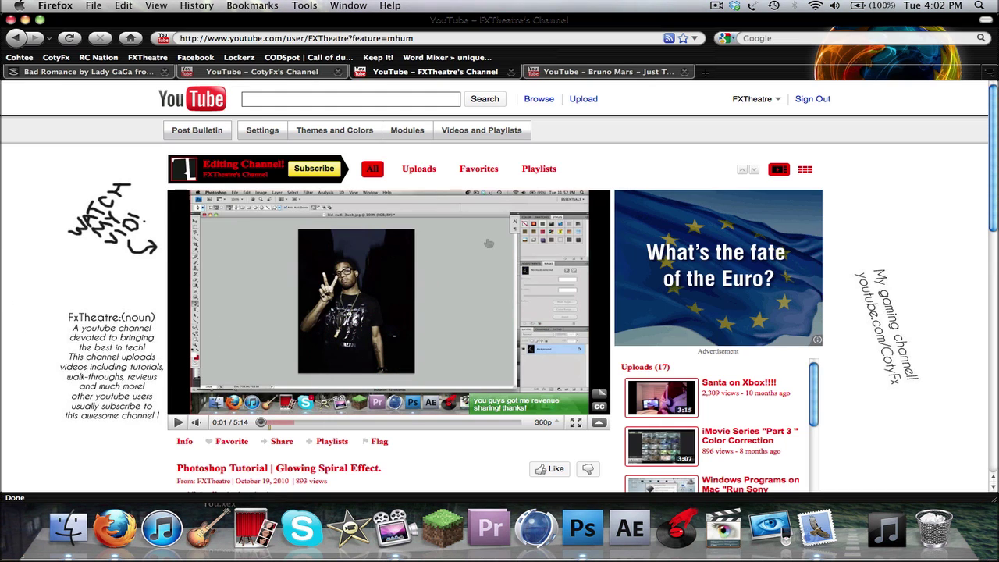
Step: Examine the FXTheatre channel's background down through the profile and comments, and compare it with CotyFx's channel
{"action": "scroll", "coordinate": [267, 297], "scroll_direction": "down", "scroll_amount": 5}
{"action": "scroll", "coordinate": [265, 298], "scroll_direction": "down", "scroll_amount": 7}
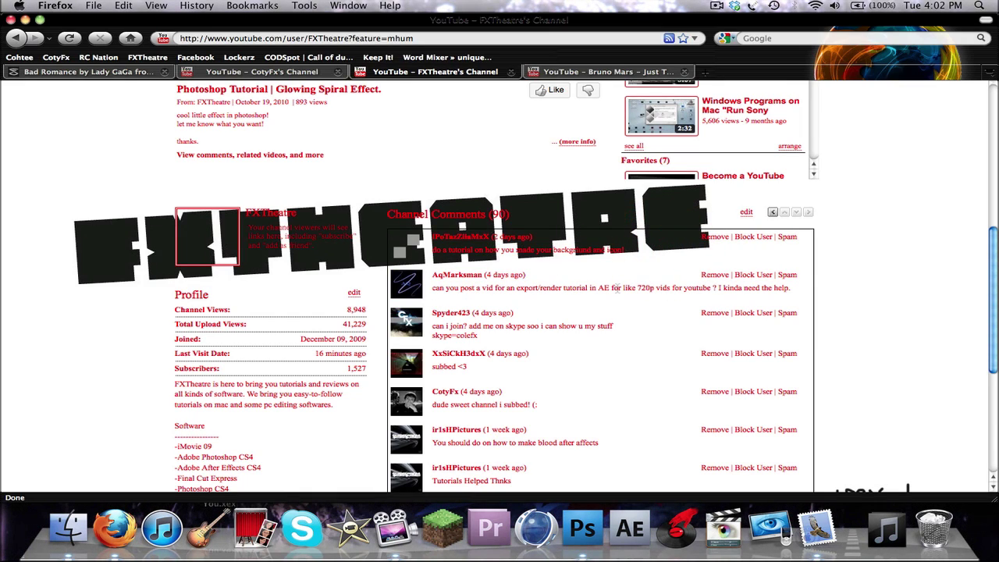
{"action": "scroll", "coordinate": [303, 308], "scroll_direction": "down", "scroll_amount": 8}
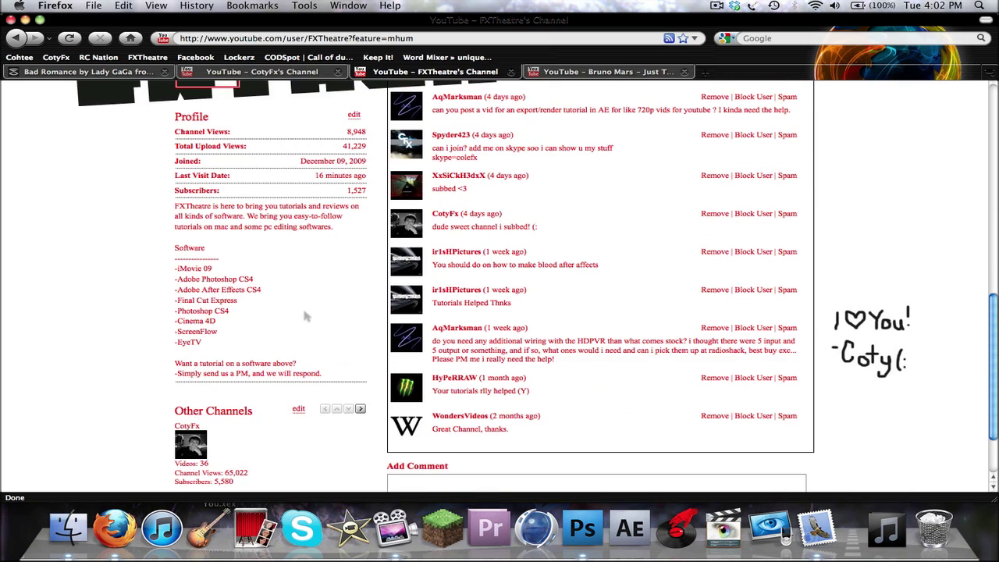
{"action": "scroll", "coordinate": [304, 314], "scroll_direction": "up", "scroll_amount": 8}
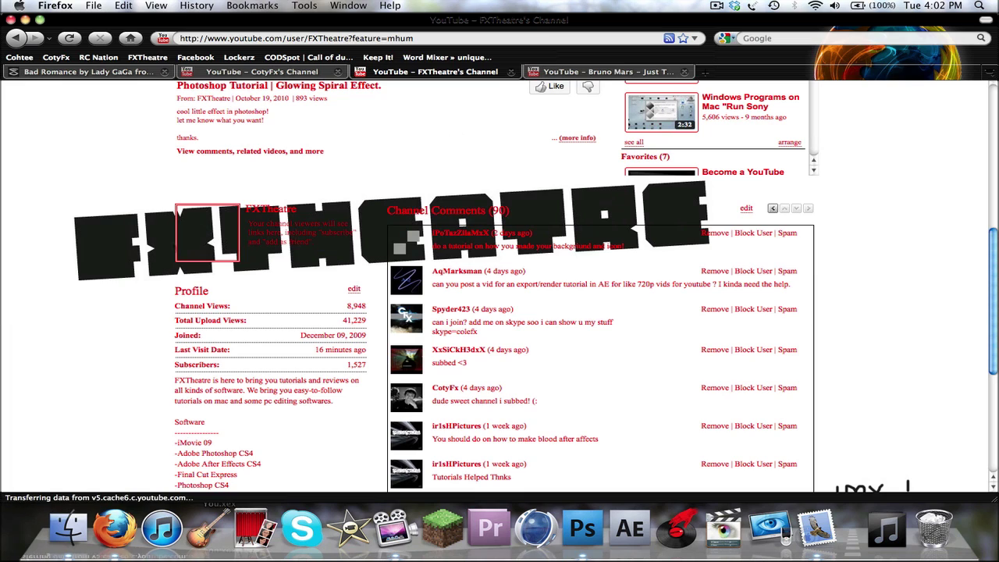
{"action": "scroll", "coordinate": [499, 312], "scroll_direction": "up", "scroll_amount": 12}
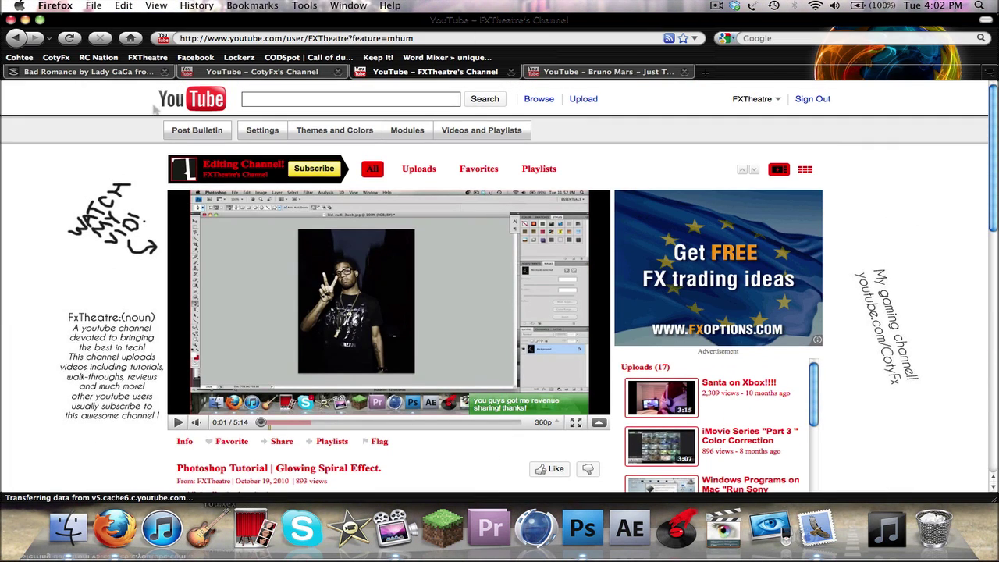
{"action": "left_click", "coordinate": [217, 71]}
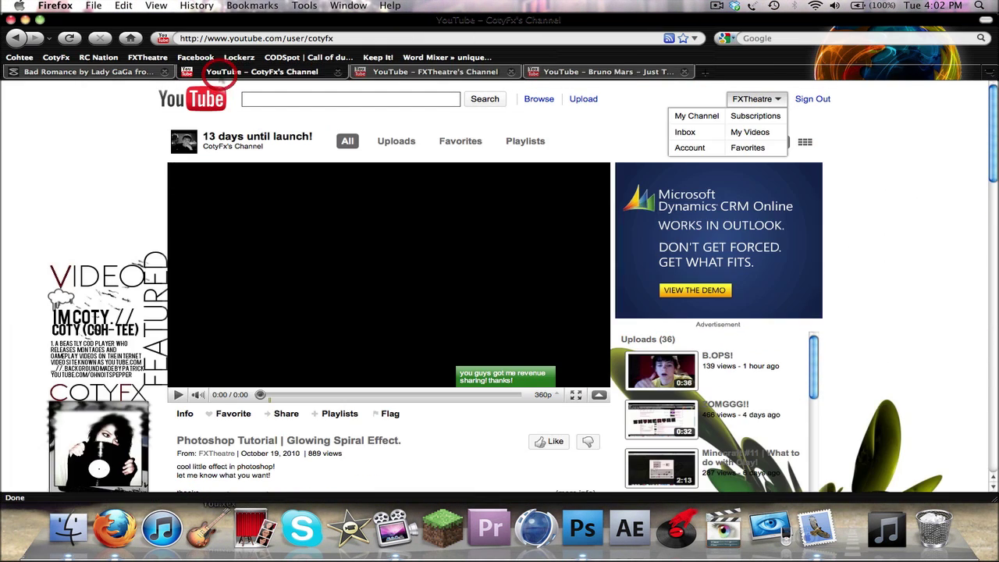
{"action": "left_click", "coordinate": [396, 72]}
Step: Switch to Photoshop and enlarge the Template 3.psd document window to fill the workspace
{"action": "left_click", "coordinate": [583, 529]}
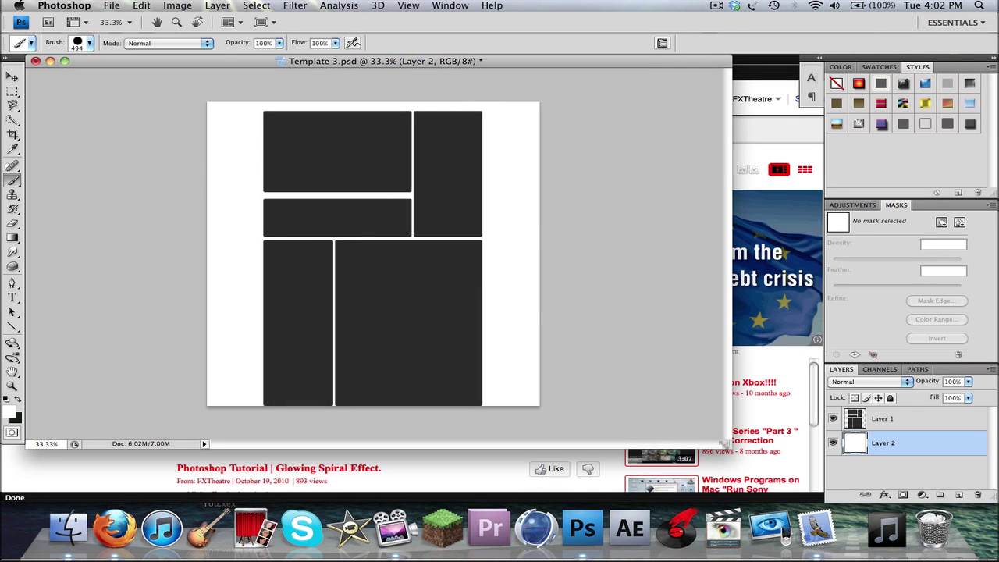
{"action": "mouse_move", "coordinate": [726, 445]}
{"action": "left_mouse_down"}
{"action": "mouse_move", "coordinate": [776, 457]}
{"action": "mouse_move", "coordinate": [815, 489]}
{"action": "left_mouse_up"}
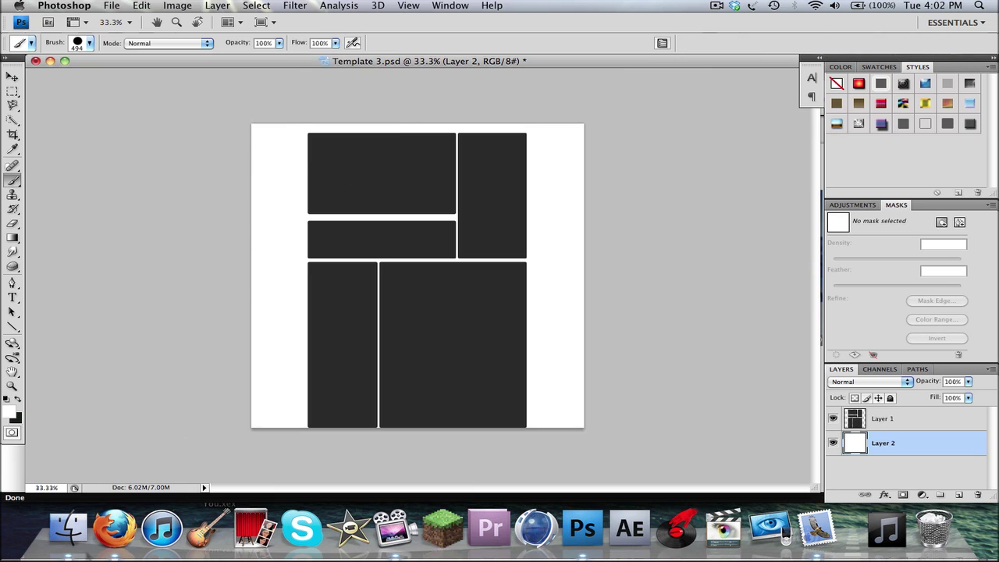
{"action": "left_click", "coordinate": [39, 503]}
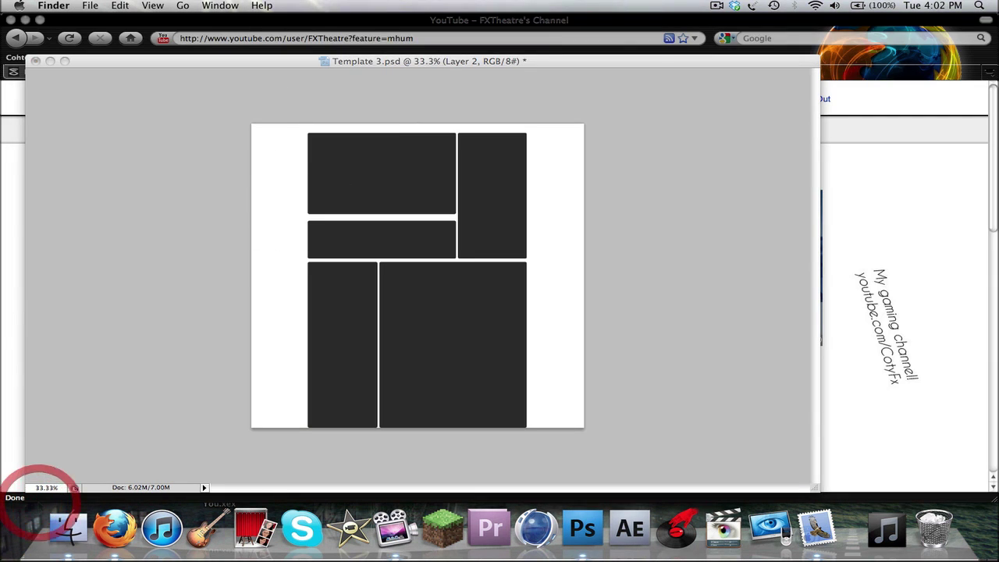
Step: Return to the FXTheatre channel in Firefox and preview the "#1" theme with its advanced options shown
{"action": "left_click", "coordinate": [10, 446]}
{"action": "scroll", "coordinate": [12, 450], "scroll_direction": "down", "scroll_amount": 5}
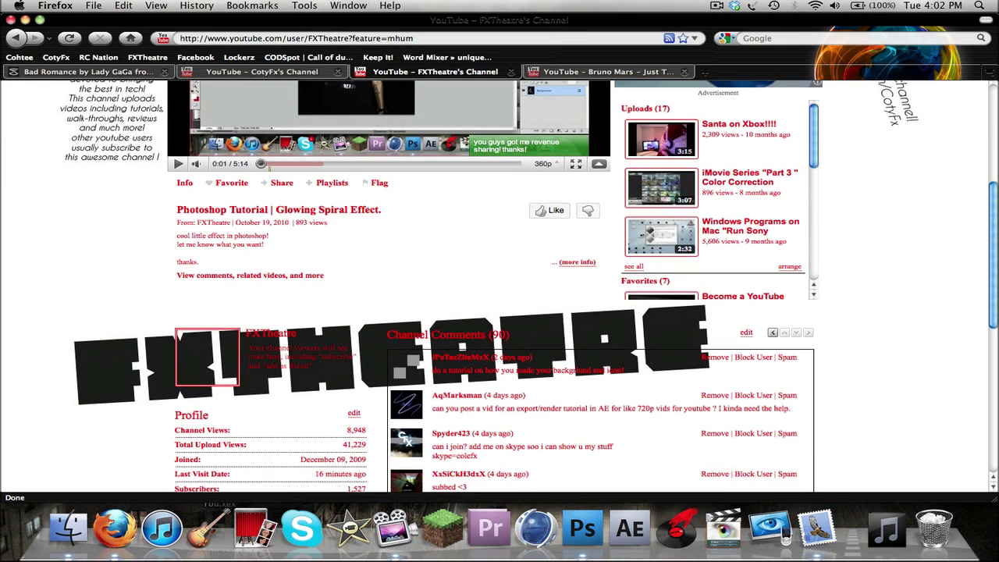
{"action": "scroll", "coordinate": [328, 300], "scroll_direction": "up", "scroll_amount": 10}
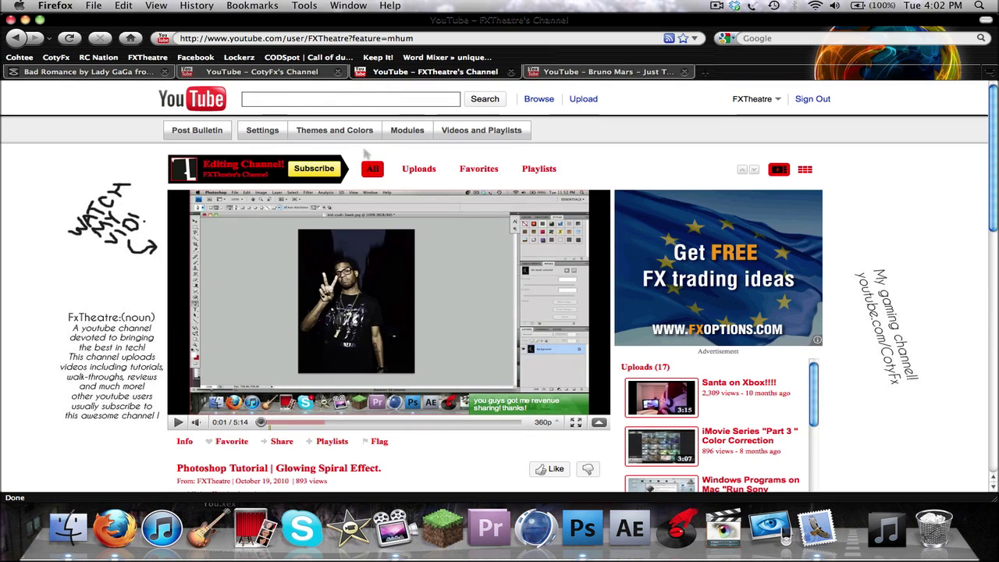
{"action": "left_click", "coordinate": [354, 128]}
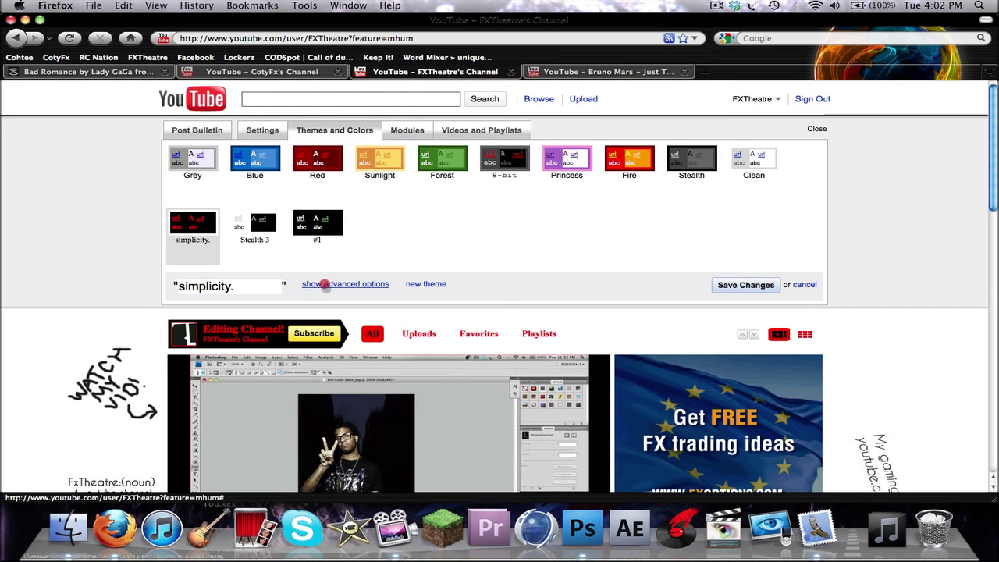
{"action": "left_click", "coordinate": [323, 284]}
{"action": "left_click", "coordinate": [242, 226]}
{"action": "left_click", "coordinate": [320, 224]}
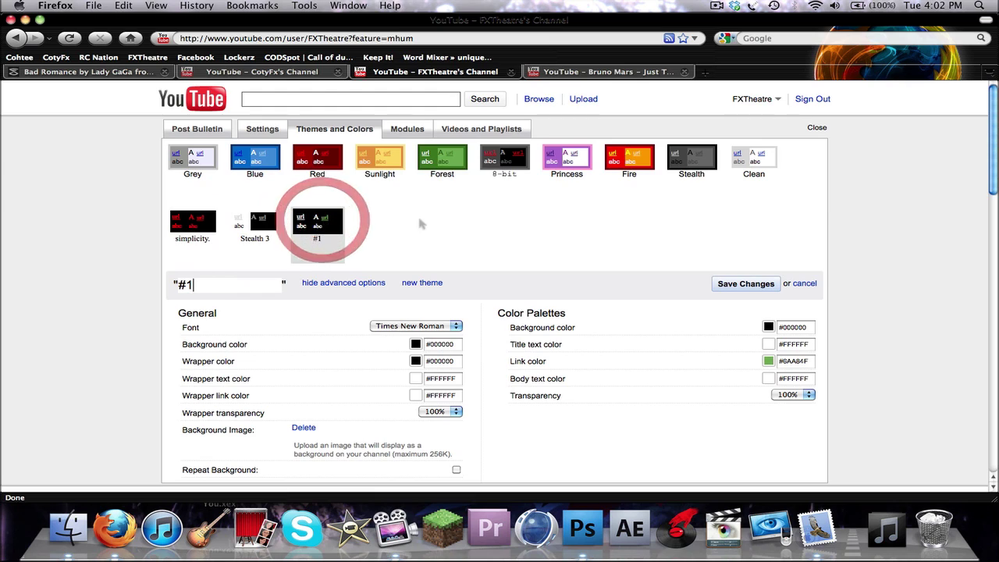
{"action": "scroll", "coordinate": [419, 224], "scroll_direction": "down", "scroll_amount": 10}
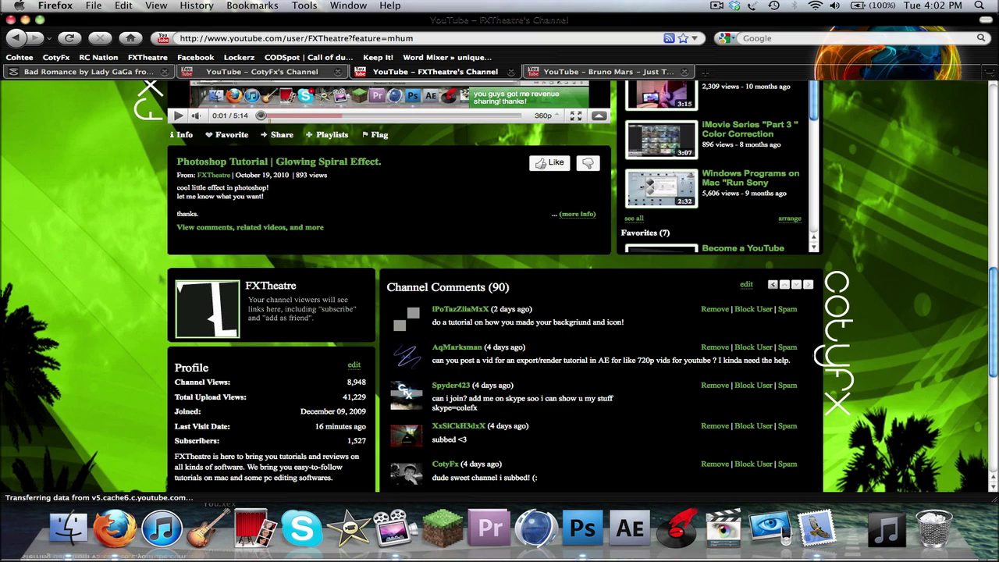
Step: Switch back to Photoshop, fully lock Layer 2 and add a new empty layer above it
{"action": "left_click", "coordinate": [289, 71]}
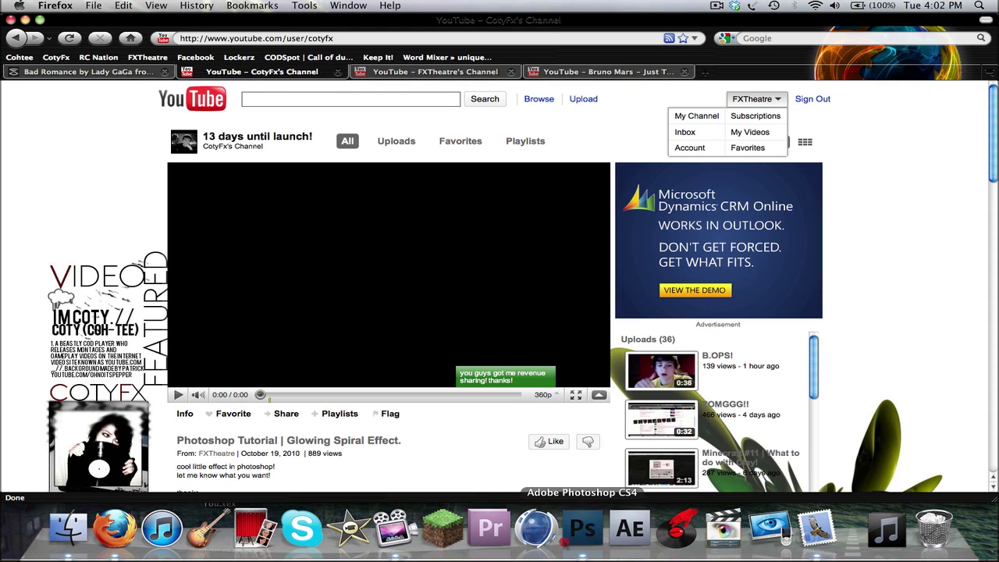
{"action": "left_click", "coordinate": [582, 529]}
{"action": "scroll", "coordinate": [291, 220], "scroll_direction": "up", "scroll_amount": 7}
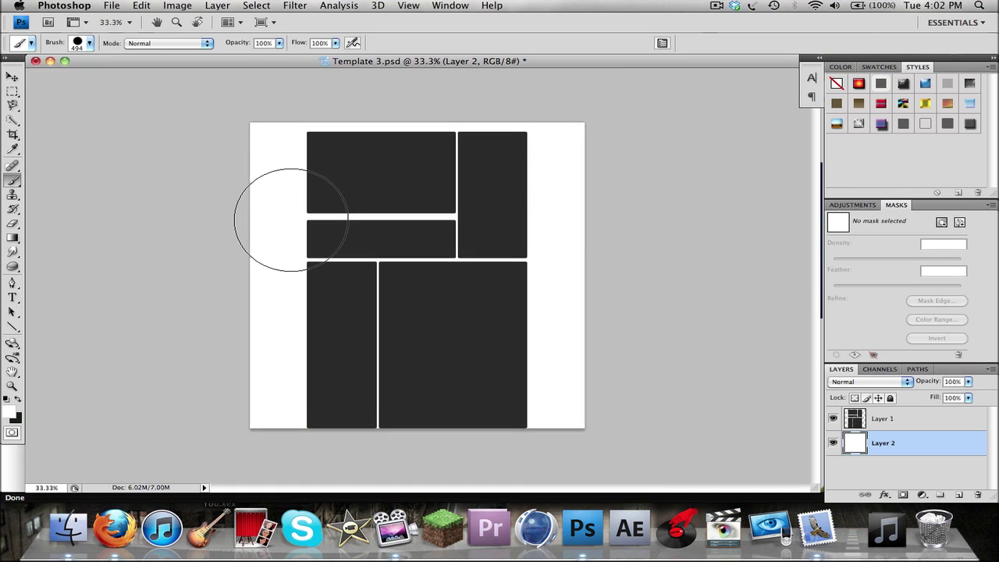
{"action": "scroll", "coordinate": [291, 220], "scroll_direction": "down", "scroll_amount": 9}
{"action": "scroll", "coordinate": [291, 220], "scroll_direction": "up", "scroll_amount": 7}
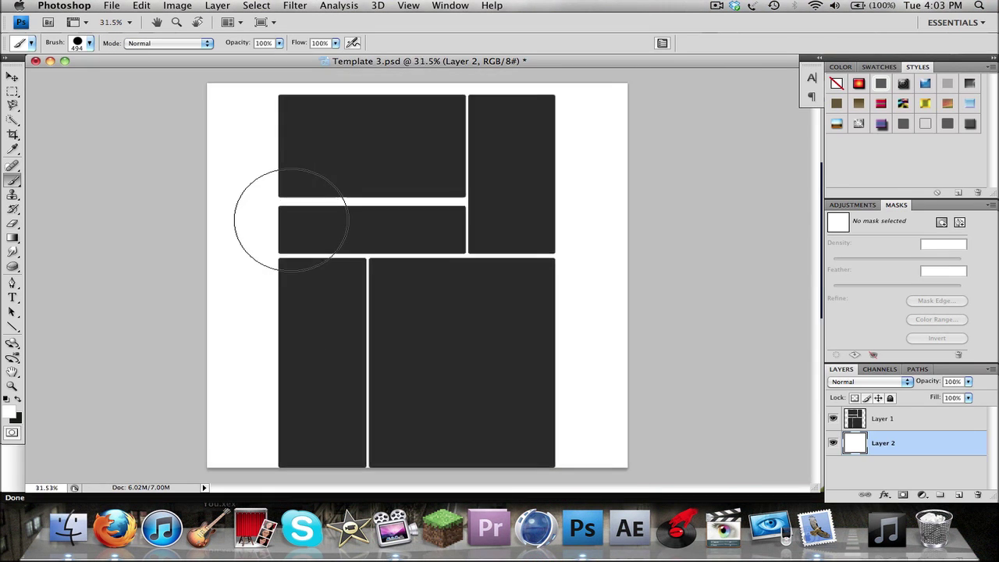
{"action": "scroll", "coordinate": [291, 220], "scroll_direction": "down", "scroll_amount": 2}
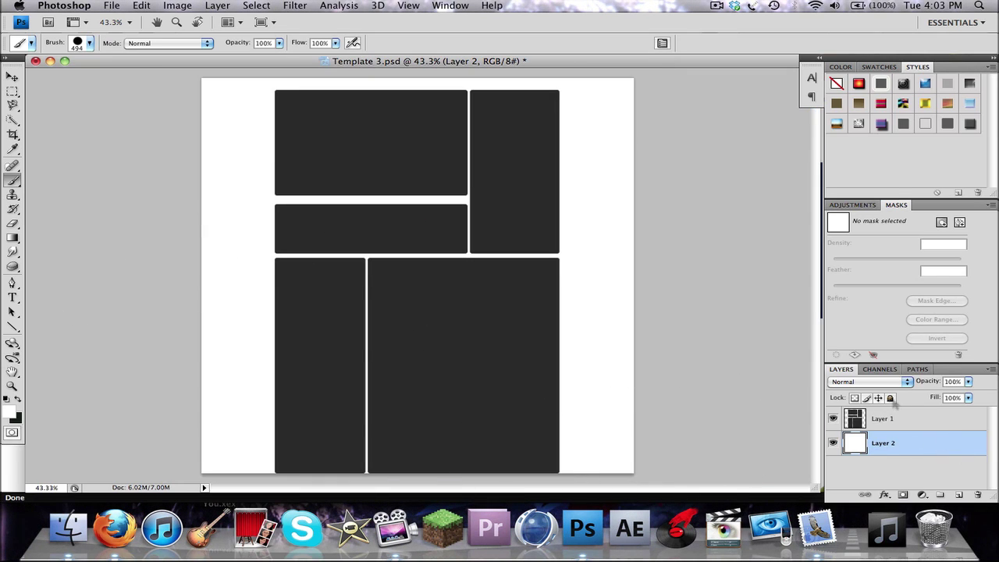
{"action": "left_click", "coordinate": [891, 398]}
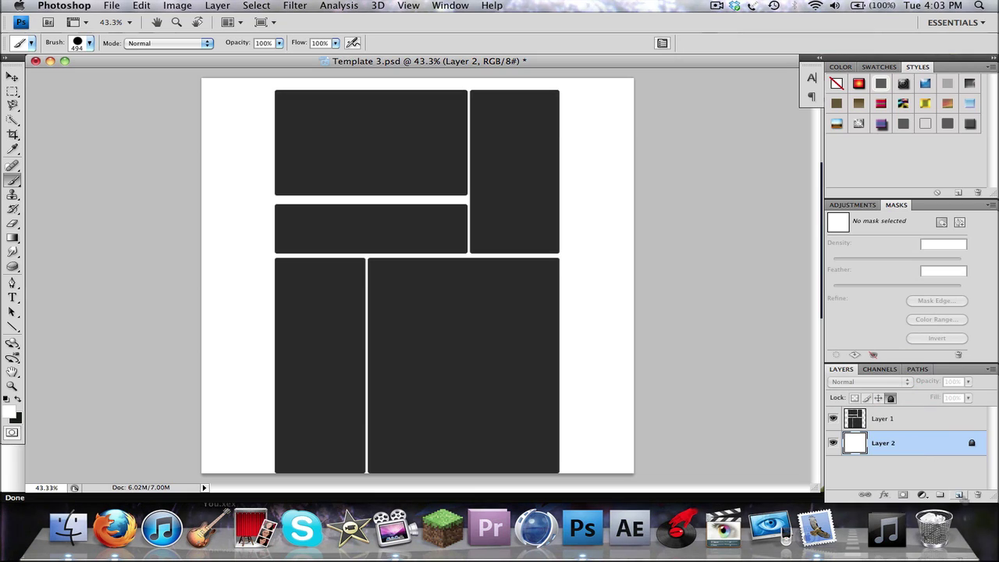
{"action": "left_click", "coordinate": [959, 495]}
Step: Add the text "FxTheatre" in 125.01 pt Anakefka across the canvas width, colour it black and check it with Layer 1 hidden
{"action": "left_click", "coordinate": [12, 283]}
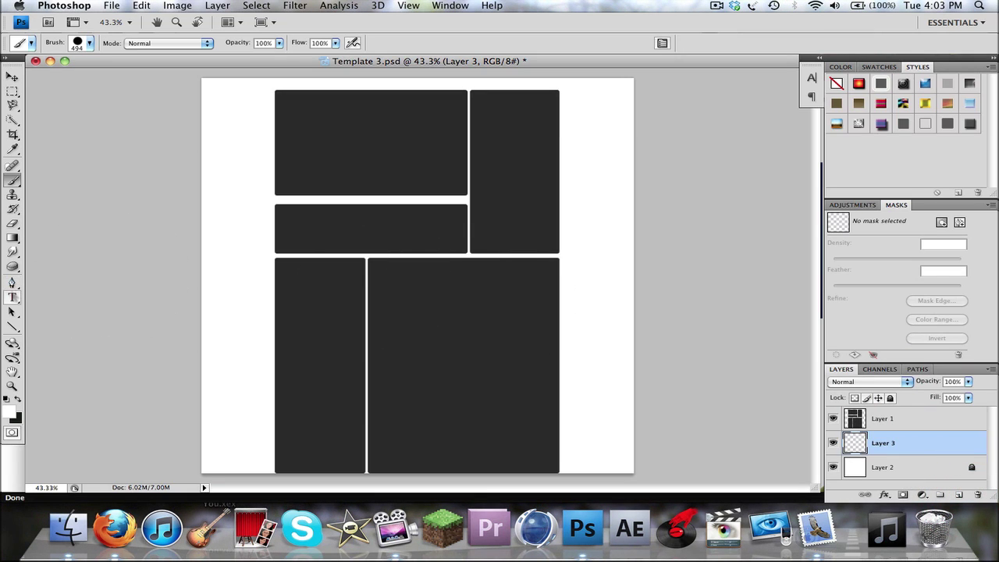
{"action": "left_click", "coordinate": [13, 297]}
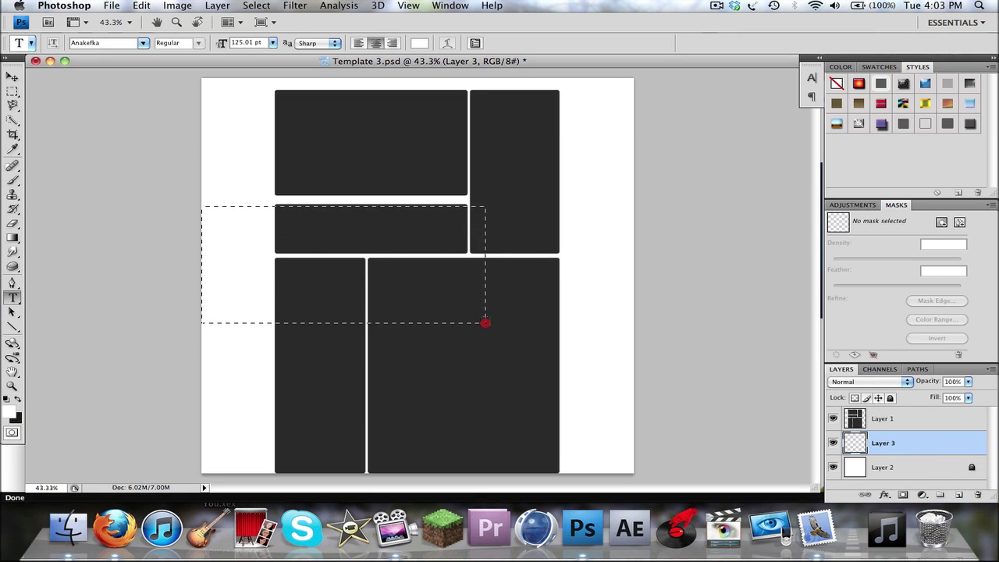
{"action": "left_click_drag", "start_coordinate": [485, 322], "coordinate": [633, 309]}
{"action": "type", "text": "FxTe"}
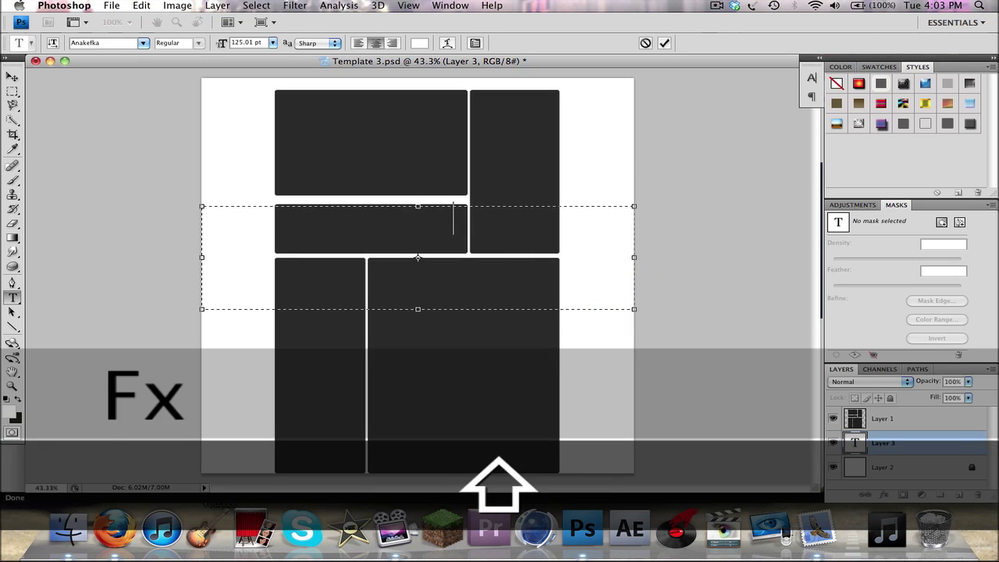
{"action": "type", "text": "eeat"}
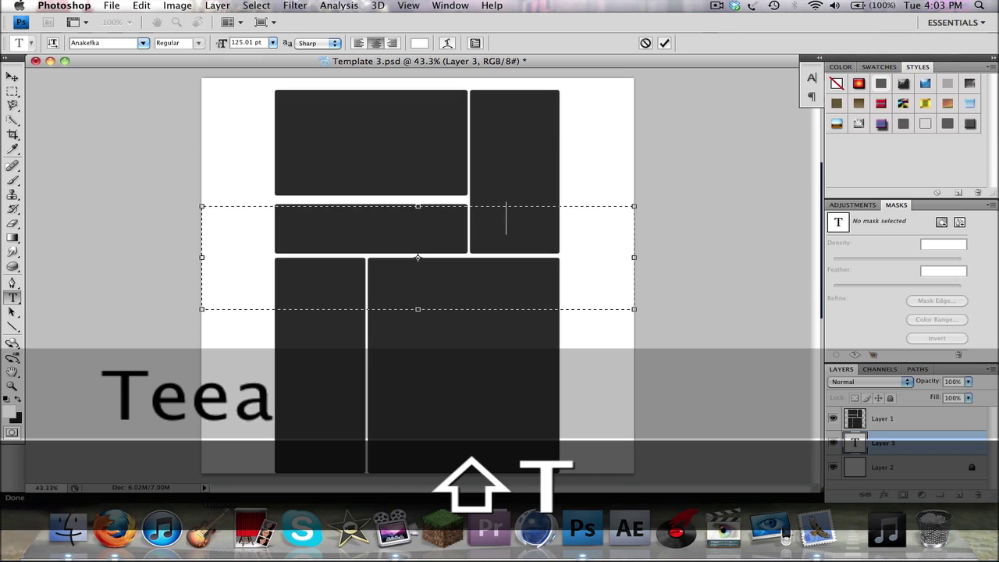
{"action": "left_click_drag", "start_coordinate": [596, 256], "coordinate": [234, 196]}
{"action": "left_click", "coordinate": [7, 398]}
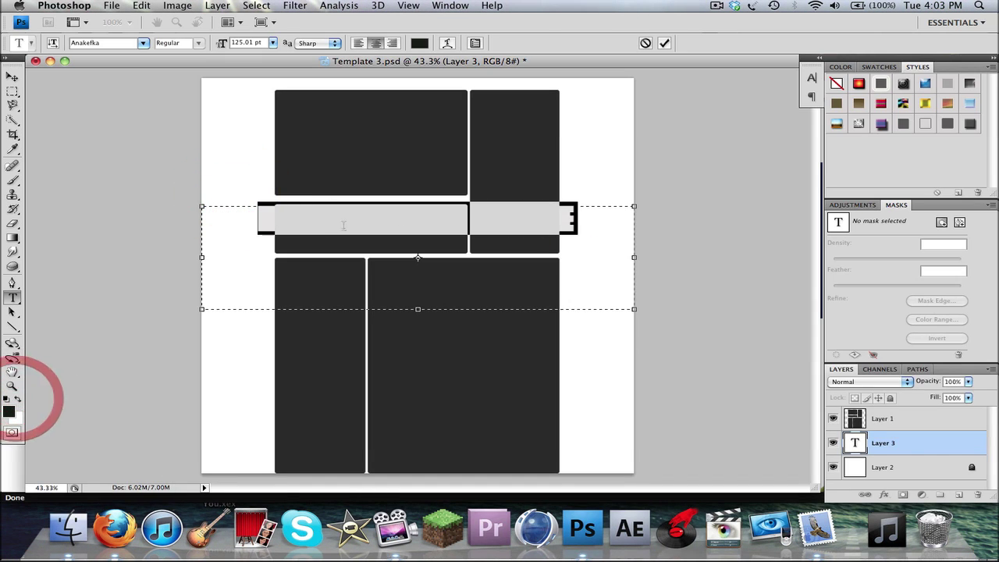
{"action": "left_click", "coordinate": [833, 419]}
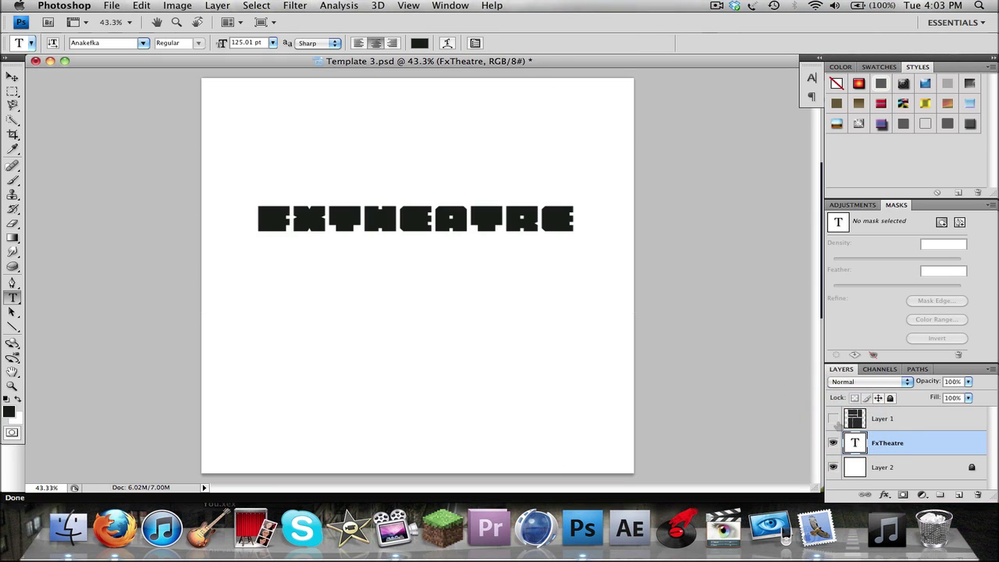
{"action": "left_click", "coordinate": [833, 419]}
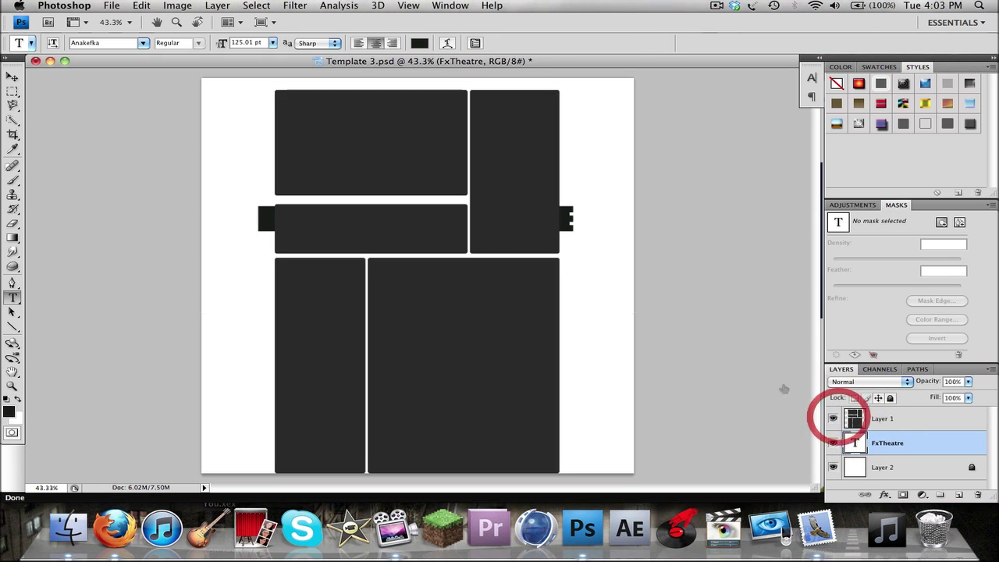
Step: Move the "FxTheatre" text down to the middle of the canvas, tilt it slightly counterclockwise and check it with Layer 1 hidden
{"action": "left_click", "coordinate": [263, 205]}
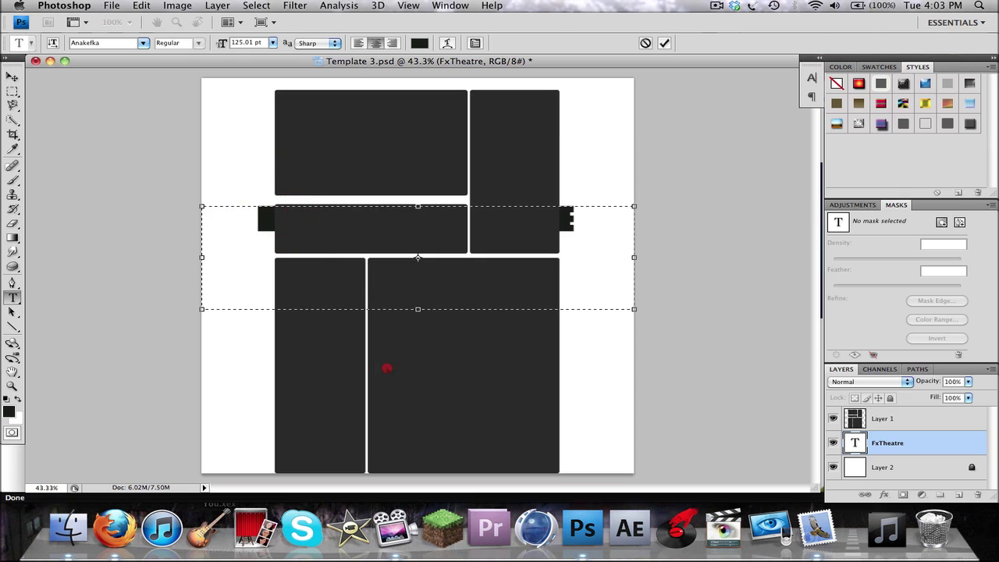
{"action": "left_click_drag", "start_coordinate": [385, 368], "coordinate": [349, 403]}
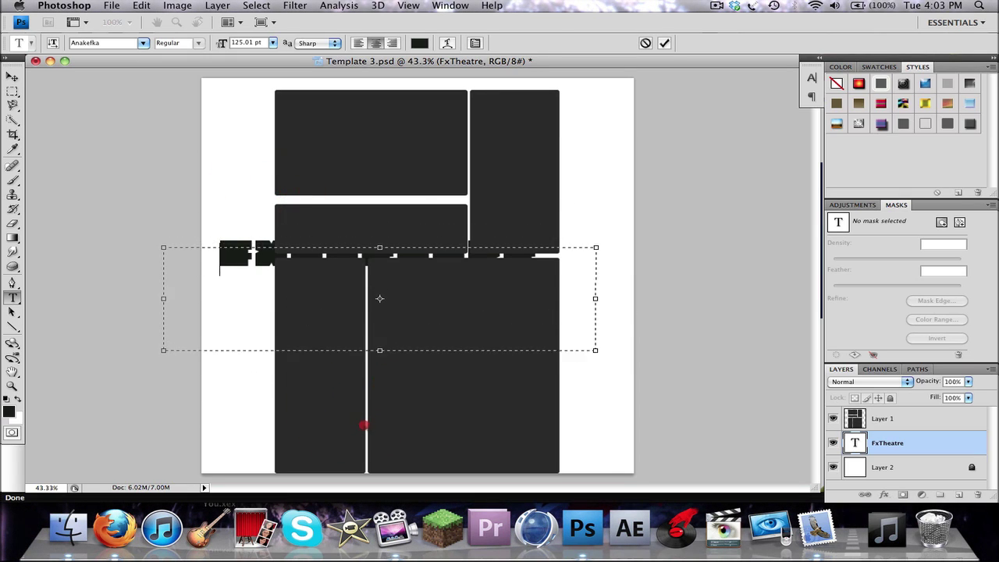
{"action": "left_click_drag", "start_coordinate": [364, 426], "coordinate": [362, 427]}
{"action": "left_click", "coordinate": [379, 243]}
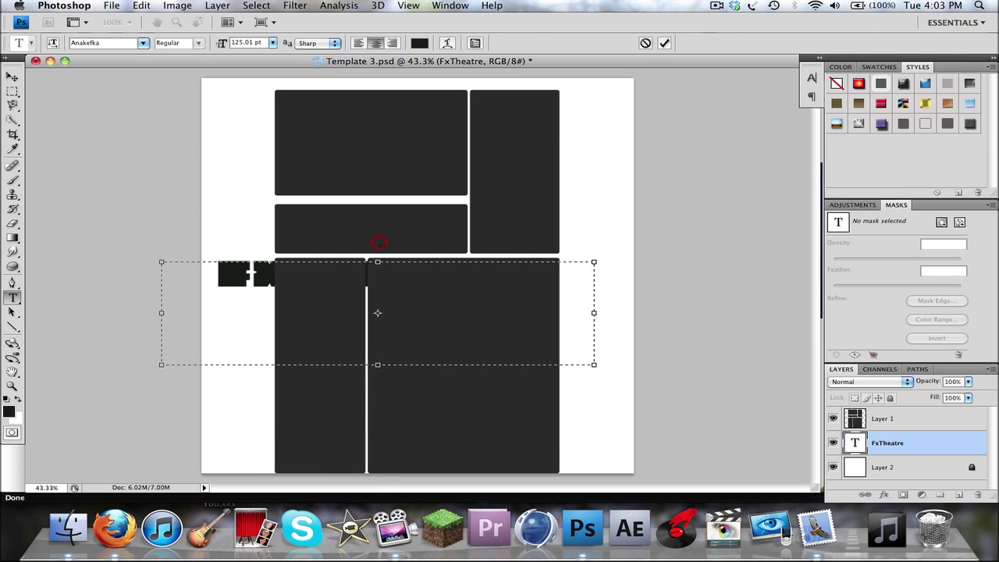
{"action": "left_click_drag", "start_coordinate": [375, 247], "coordinate": [366, 243]}
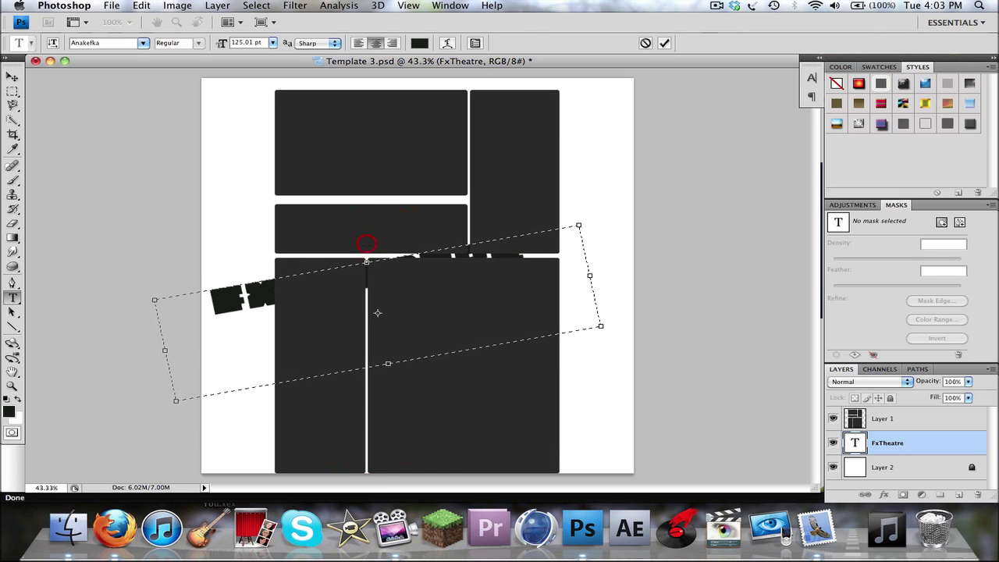
{"action": "mouse_move", "coordinate": [424, 412]}
{"action": "left_mouse_down"}
{"action": "mouse_move", "coordinate": [417, 401]}
{"action": "mouse_move", "coordinate": [436, 404]}
{"action": "left_mouse_up"}
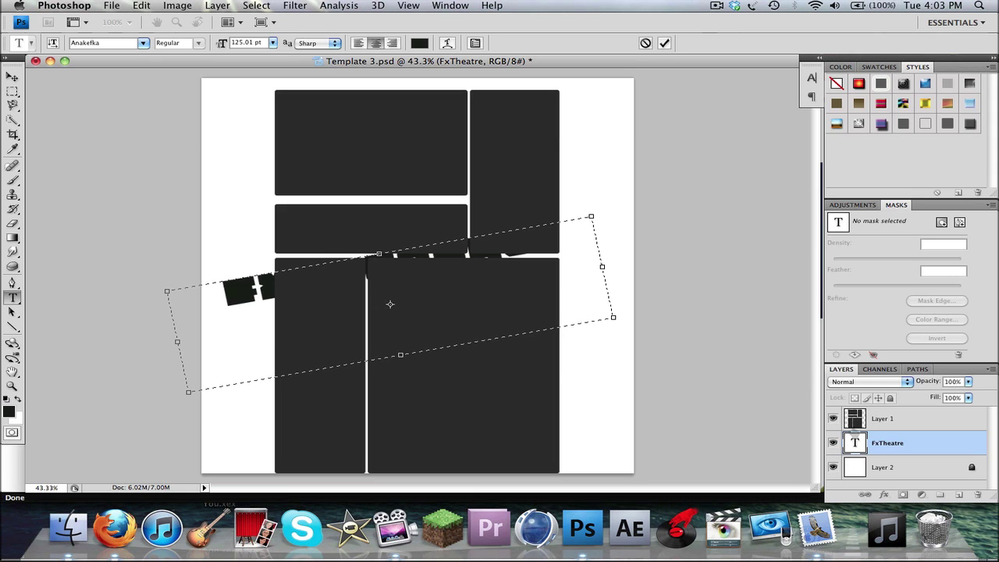
{"action": "left_click", "coordinate": [834, 419]}
{"action": "left_click", "coordinate": [834, 419]}
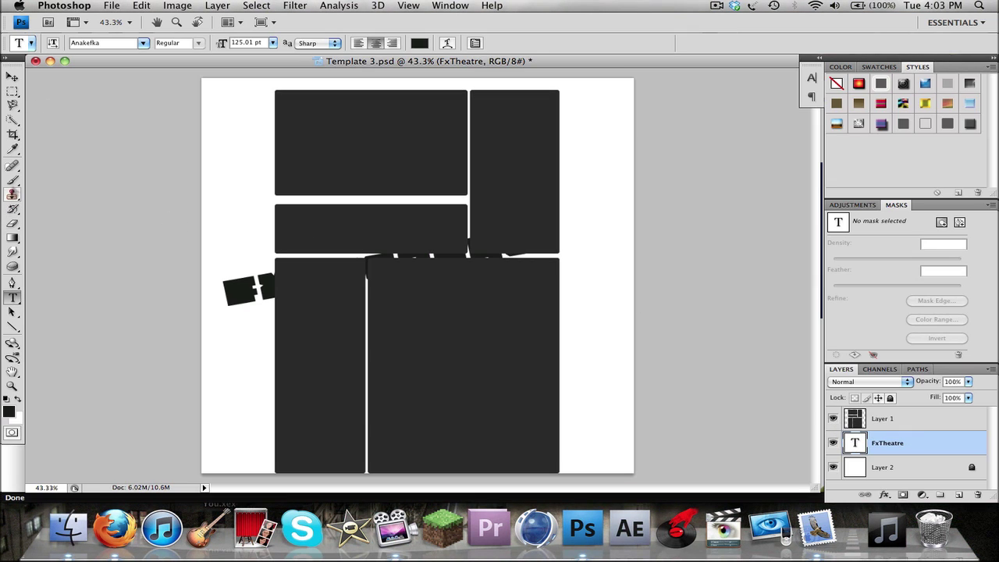
Step: Add a new empty layer above the FxTheatre text and set up a hard 11 px brush for it
{"action": "left_click", "coordinate": [13, 181]}
{"action": "scroll", "coordinate": [171, 194], "scroll_direction": "up", "scroll_amount": 5}
{"action": "scroll", "coordinate": [171, 195], "scroll_direction": "up", "scroll_amount": 5}
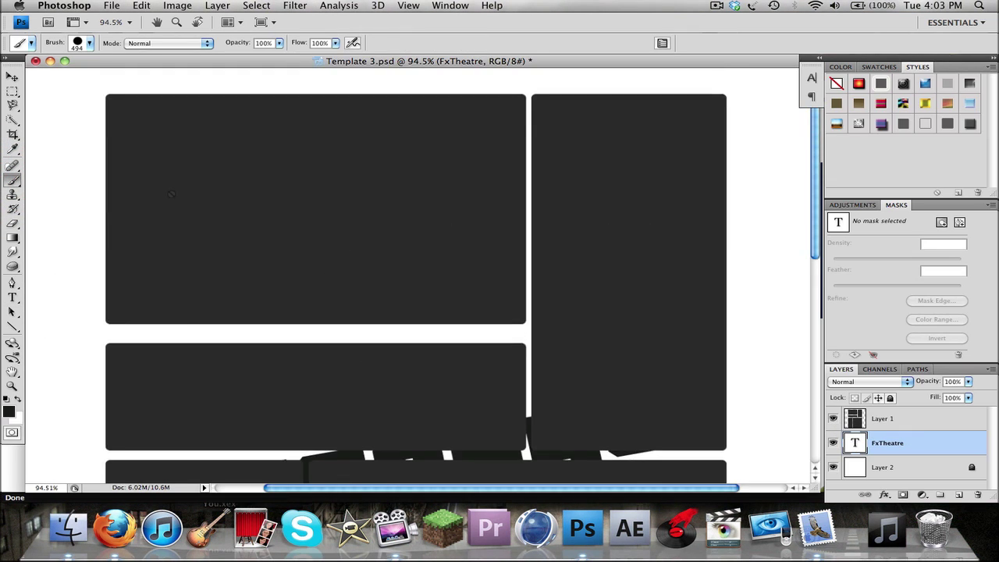
{"action": "scroll", "coordinate": [172, 195], "scroll_direction": "left", "scroll_amount": 3}
{"action": "left_click", "coordinate": [89, 44]}
{"action": "left_click_drag", "start_coordinate": [49, 76], "coordinate": [34, 76]}
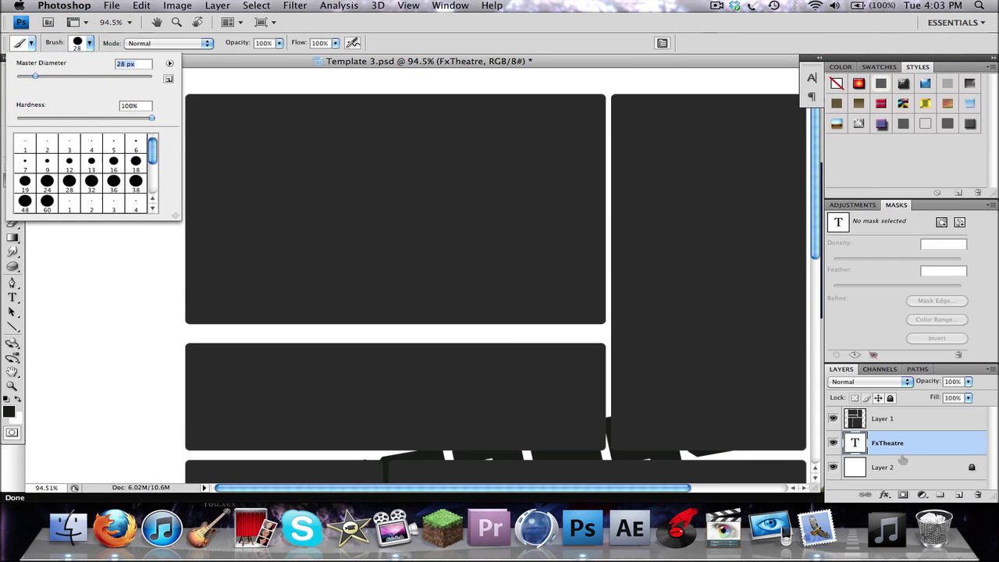
{"action": "left_click", "coordinate": [901, 444]}
{"action": "left_click", "coordinate": [955, 494]}
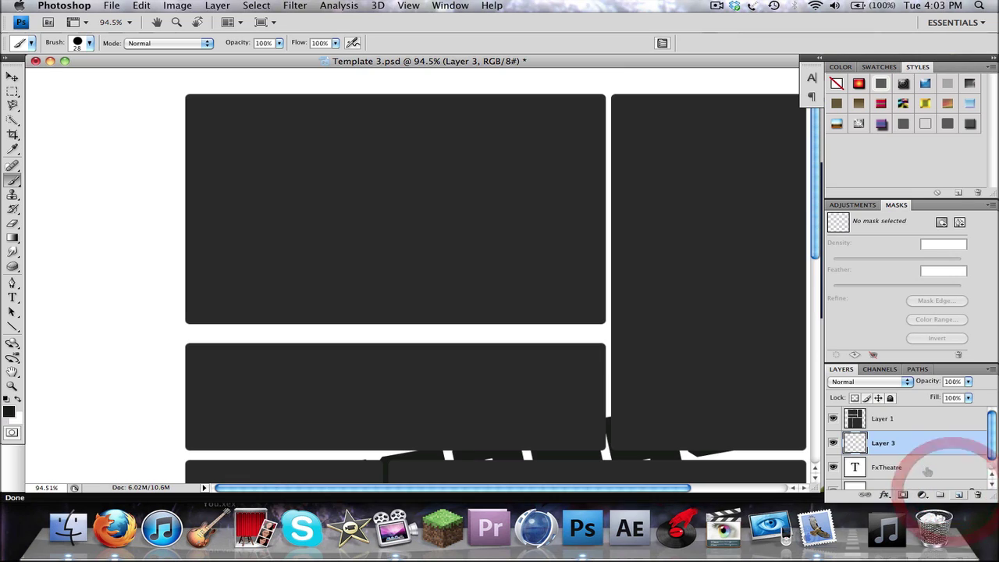
{"action": "left_click", "coordinate": [89, 43]}
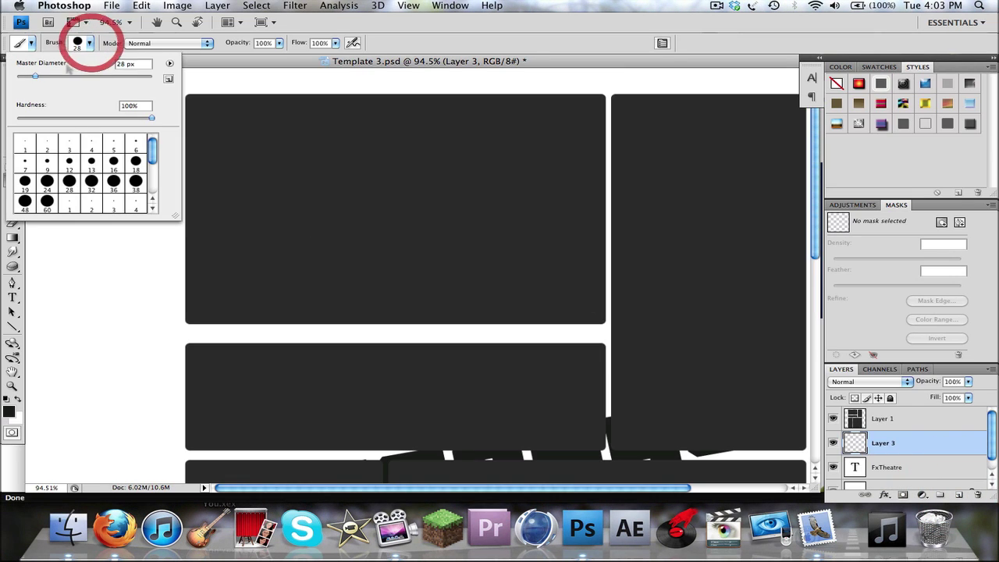
{"action": "left_click", "coordinate": [314, 27]}
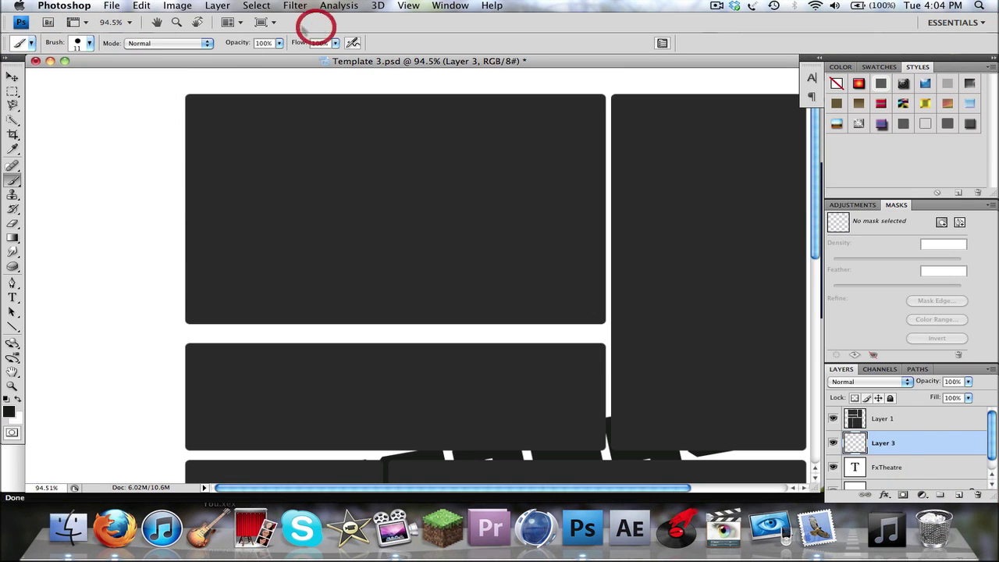
Step: Hand-paint the word "Watch" slanting upward in the white margin left of the large upper template box
{"action": "scroll", "coordinate": [37, 196], "scroll_direction": "up", "scroll_amount": 3}
{"action": "scroll", "coordinate": [37, 196], "scroll_direction": "left", "scroll_amount": 5}
{"action": "scroll", "coordinate": [36, 179], "scroll_direction": "up", "scroll_amount": 2}
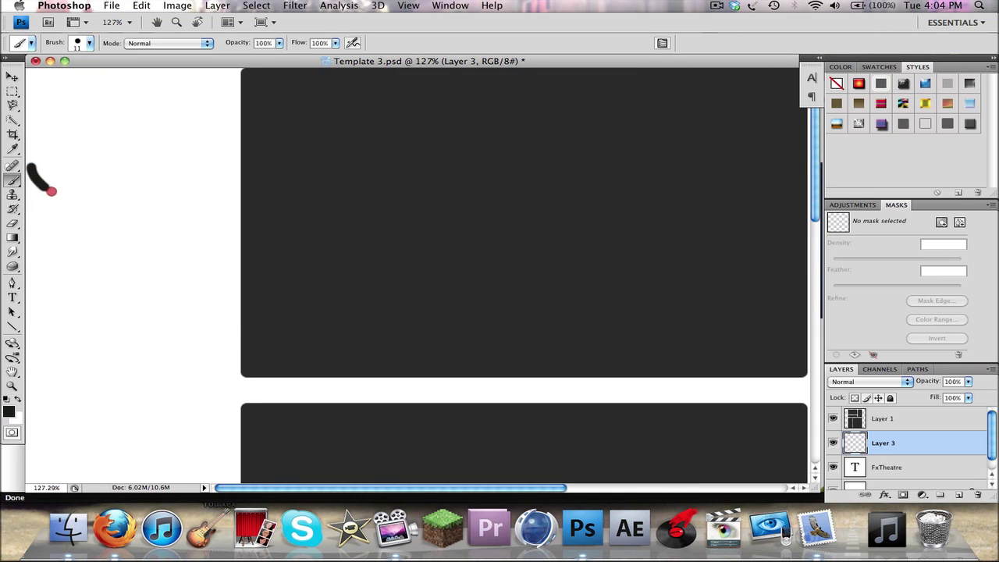
{"action": "mouse_move", "coordinate": [59, 151]}
{"action": "left_mouse_down"}
{"action": "mouse_move", "coordinate": [98, 170]}
{"action": "mouse_move", "coordinate": [96, 155]}
{"action": "mouse_move", "coordinate": [123, 165]}
{"action": "left_mouse_up"}
{"action": "left_click_drag", "start_coordinate": [96, 117], "coordinate": [133, 154]}
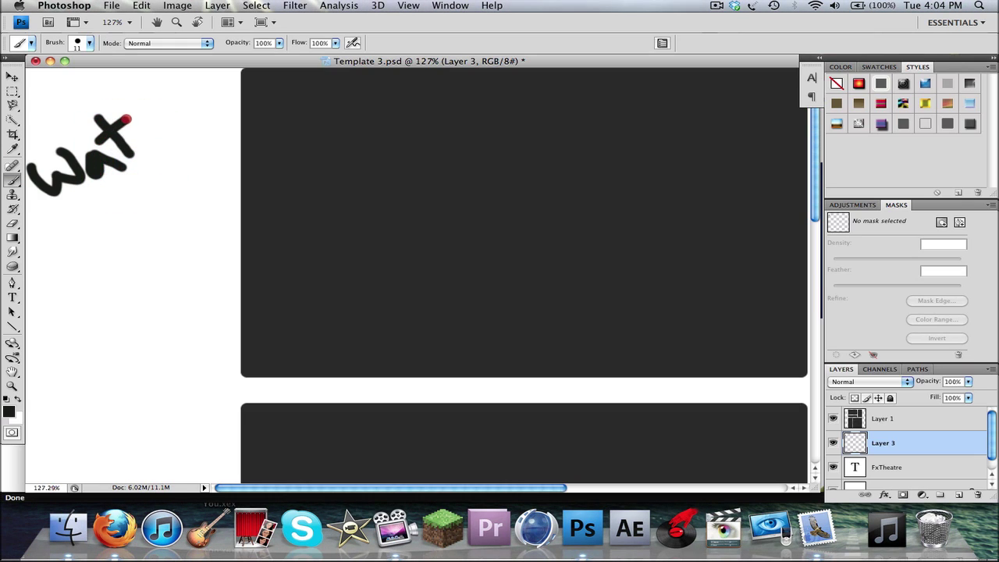
{"action": "mouse_move", "coordinate": [125, 119]}
{"action": "left_mouse_down"}
{"action": "mouse_move", "coordinate": [145, 135]}
{"action": "mouse_move", "coordinate": [177, 130]}
{"action": "left_mouse_up"}
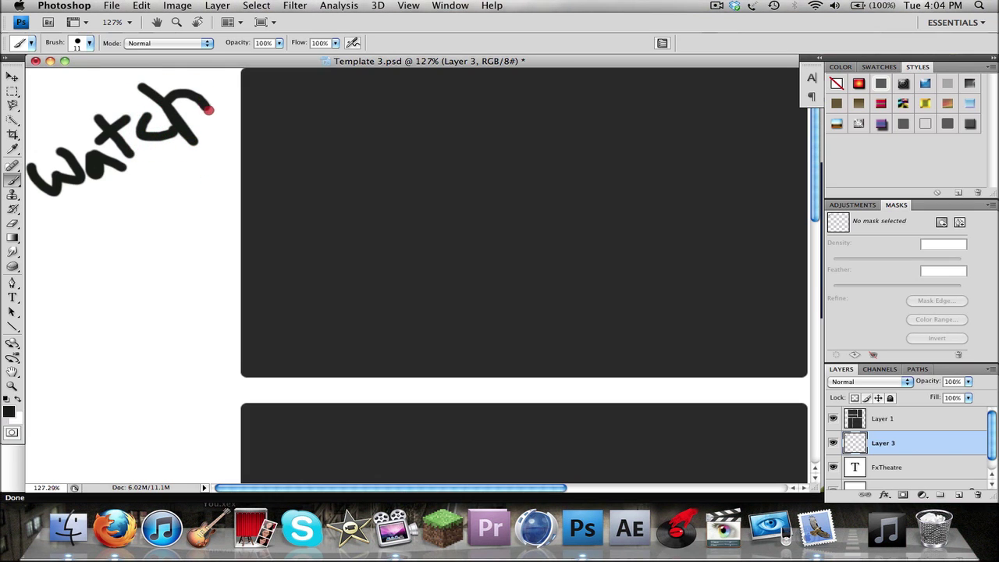
{"action": "left_click_drag", "start_coordinate": [177, 141], "coordinate": [178, 142]}
Step: Hand-paint the words "My" and "Vid" on two lines beneath "Watch" in the left margin
{"action": "mouse_move", "coordinate": [62, 244]}
{"action": "left_mouse_down"}
{"action": "mouse_move", "coordinate": [86, 225]}
{"action": "mouse_move", "coordinate": [89, 207]}
{"action": "mouse_move", "coordinate": [118, 209]}
{"action": "left_mouse_up"}
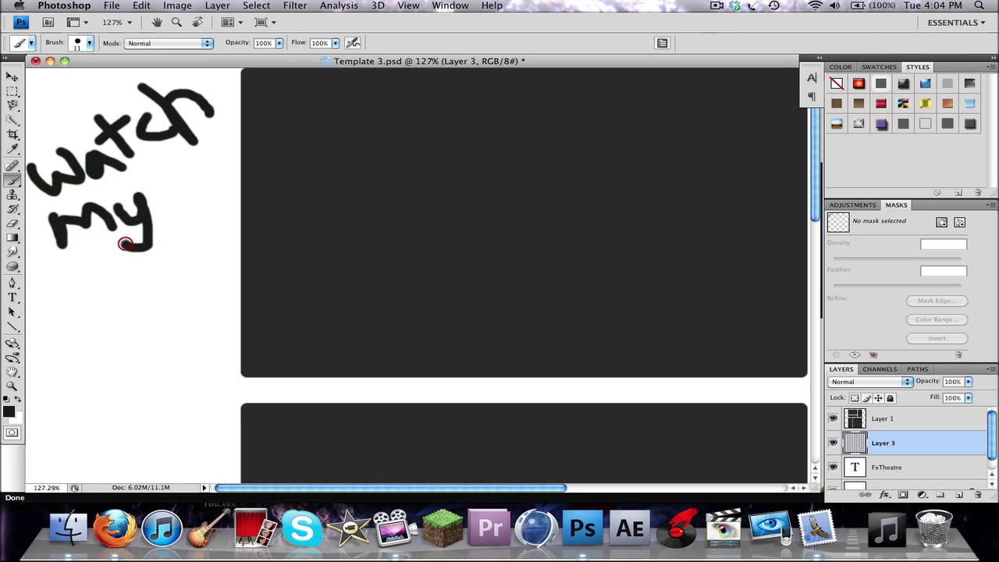
{"action": "left_click_drag", "start_coordinate": [125, 244], "coordinate": [125, 244]}
{"action": "mouse_move", "coordinate": [75, 275]}
{"action": "left_mouse_down"}
{"action": "mouse_move", "coordinate": [123, 313]}
{"action": "mouse_move", "coordinate": [117, 267]}
{"action": "mouse_move", "coordinate": [152, 313]}
{"action": "left_mouse_up"}
{"action": "left_click", "coordinate": [170, 278]}
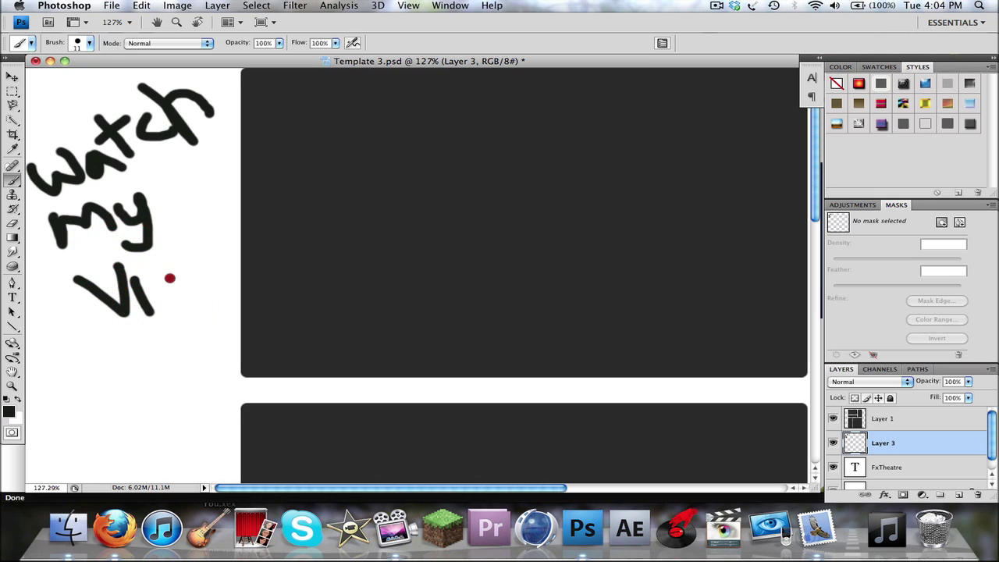
{"action": "left_click_drag", "start_coordinate": [166, 251], "coordinate": [198, 289]}
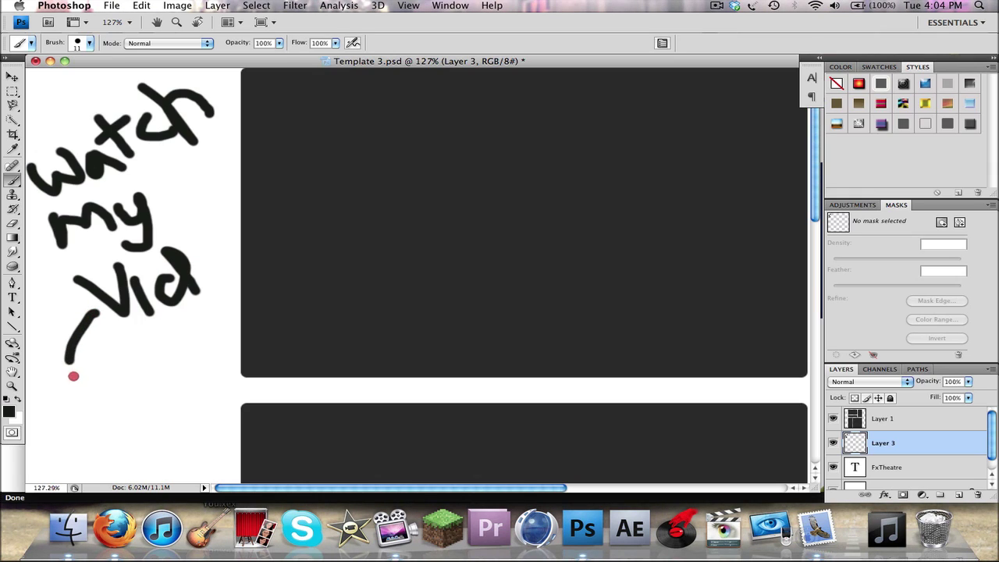
Step: Paint a curved arrow beneath "Vid" that swings toward the large upper template box, and check the whole lettering on the canvas
{"action": "left_click_drag", "start_coordinate": [181, 346], "coordinate": [196, 355]}
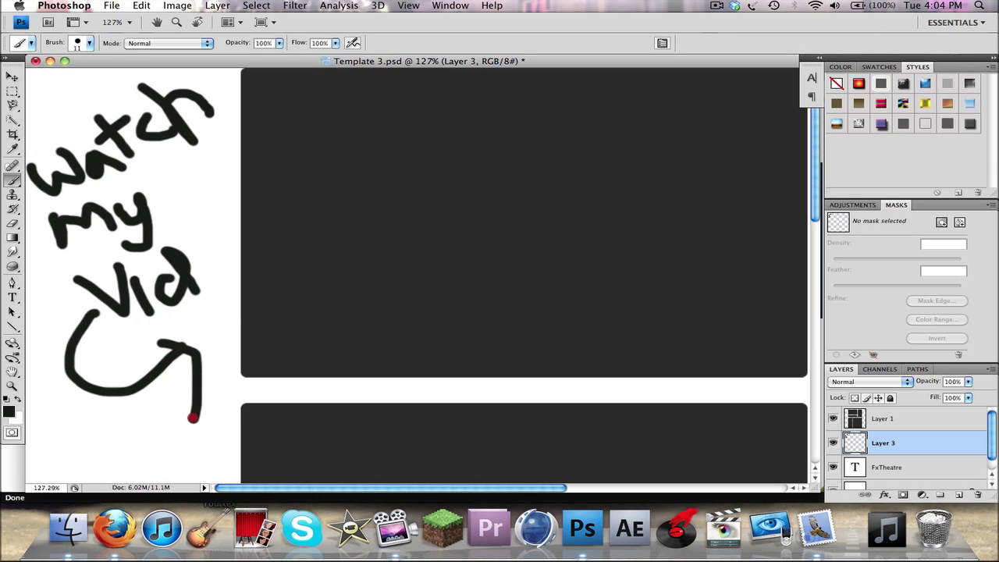
{"action": "left_click_drag", "start_coordinate": [193, 418], "coordinate": [192, 417]}
{"action": "scroll", "coordinate": [231, 246], "scroll_direction": "down", "scroll_amount": 10}
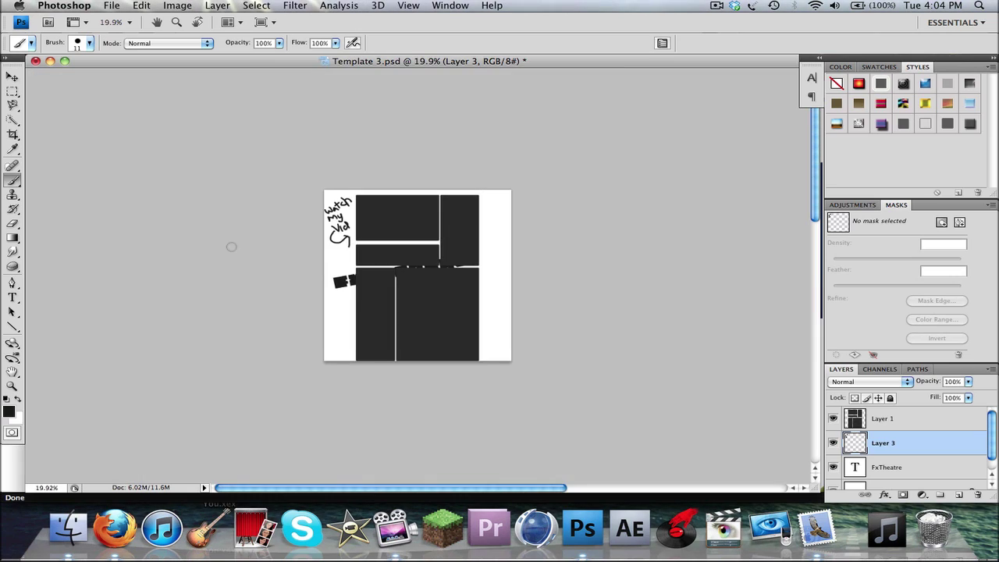
{"action": "scroll", "coordinate": [231, 247], "scroll_direction": "up", "scroll_amount": 4}
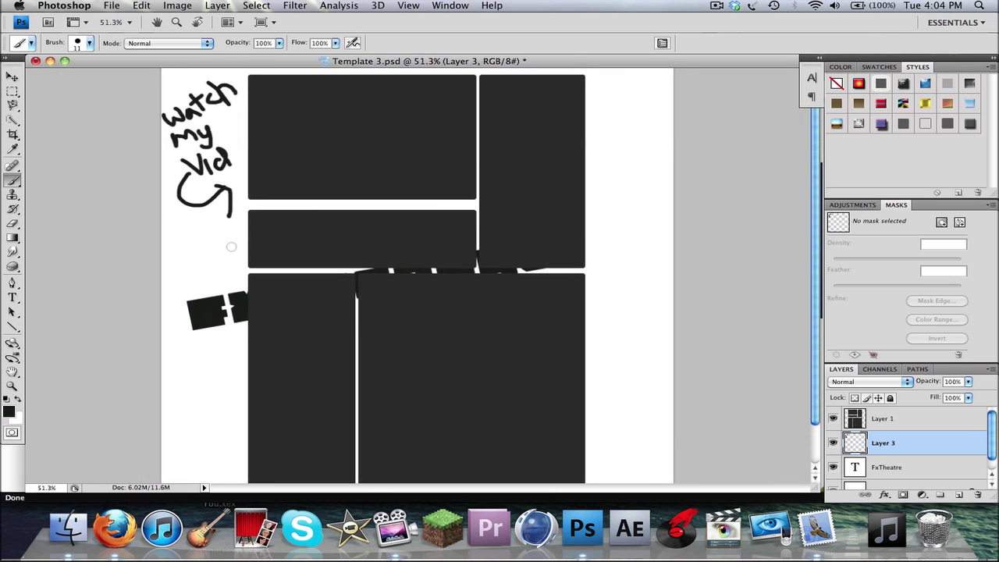
{"action": "scroll", "coordinate": [231, 247], "scroll_direction": "up", "scroll_amount": 1}
Step: Create a text box in the white margin right of the template boxes, with the font Caviar Dreams at 62.01 pt
{"action": "left_click", "coordinate": [12, 296]}
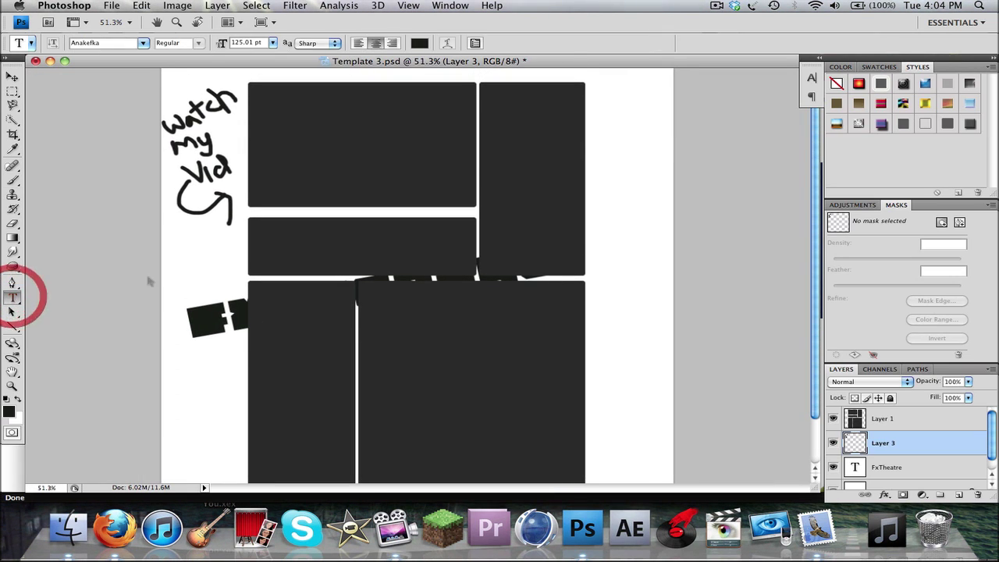
{"action": "left_click_drag", "start_coordinate": [660, 220], "coordinate": [672, 220]}
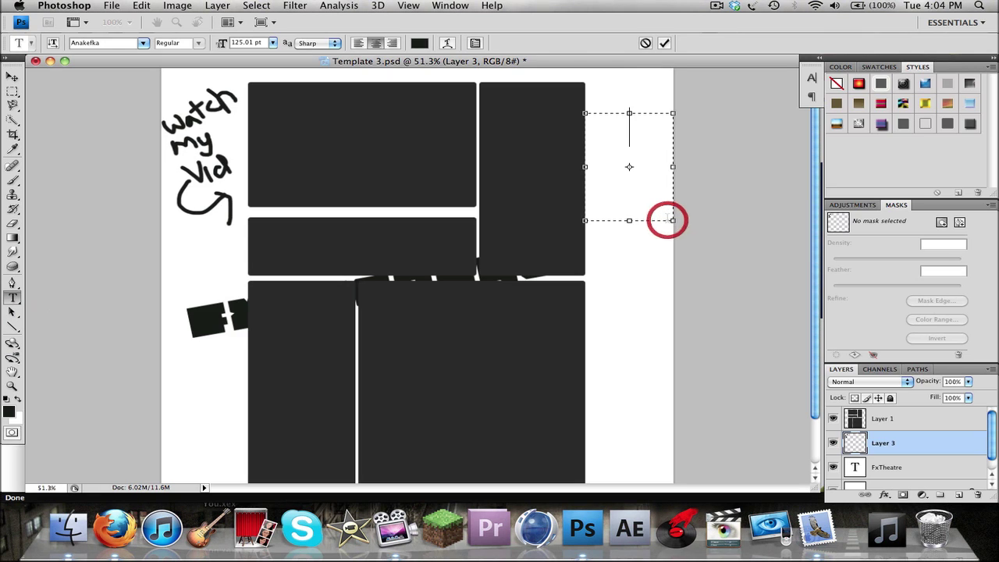
{"action": "type", "text": "My"}
{"action": "key", "text": "BackSpace"}
{"action": "key", "text": "BackSpace"}
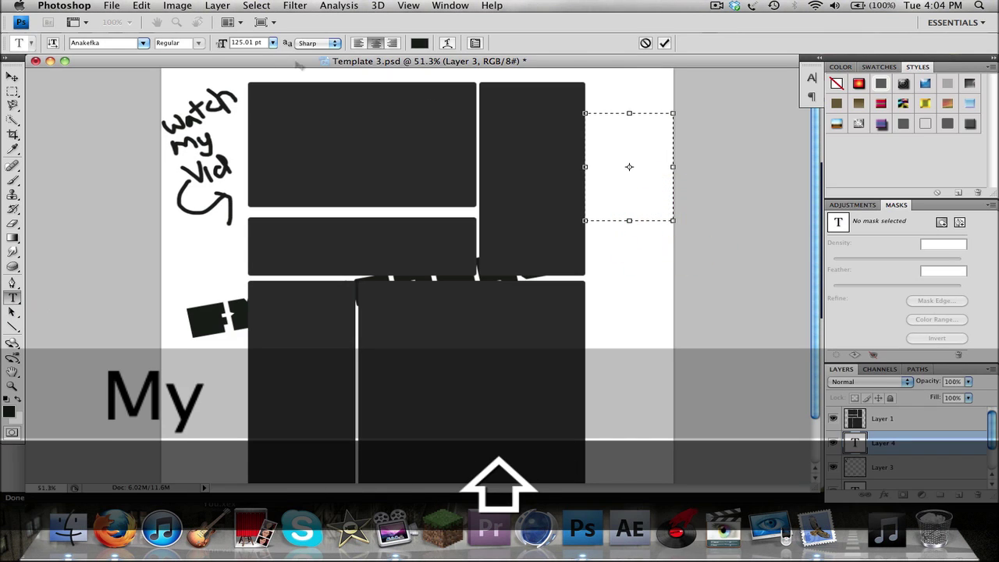
{"action": "left_click", "coordinate": [143, 43]}
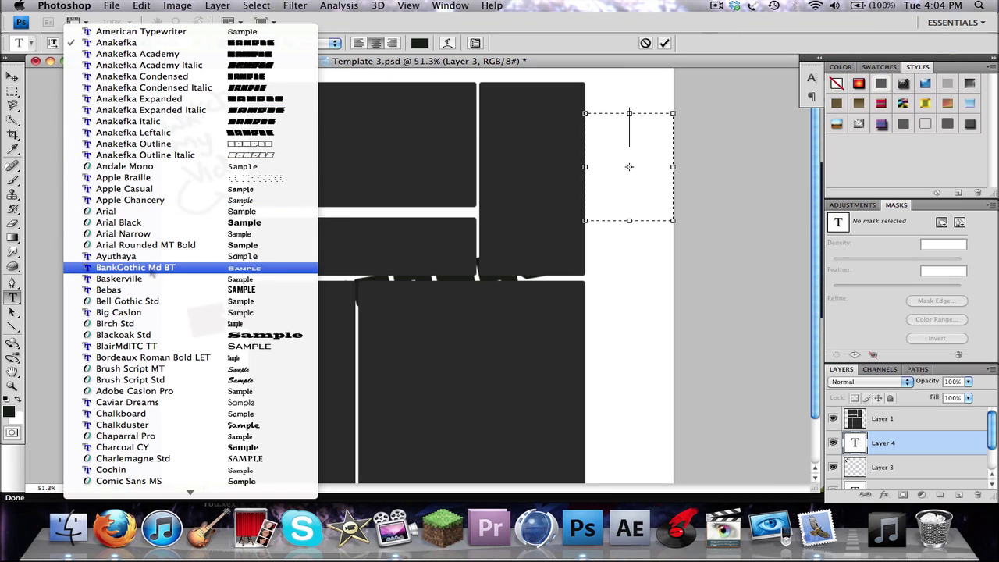
{"action": "scroll", "coordinate": [191, 234], "scroll_direction": "down", "scroll_amount": 3}
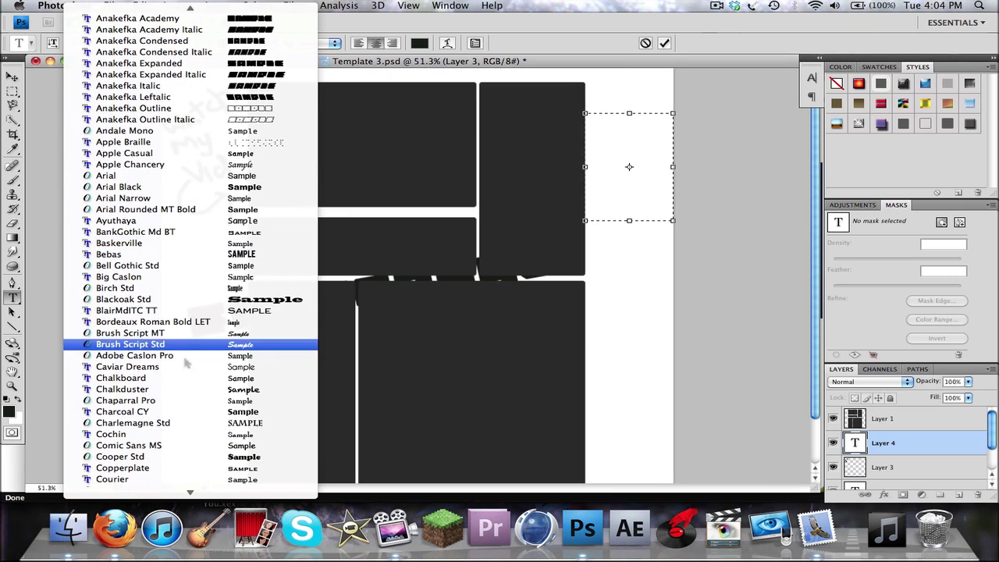
{"action": "left_click", "coordinate": [175, 366]}
{"action": "type", "text": "you"}
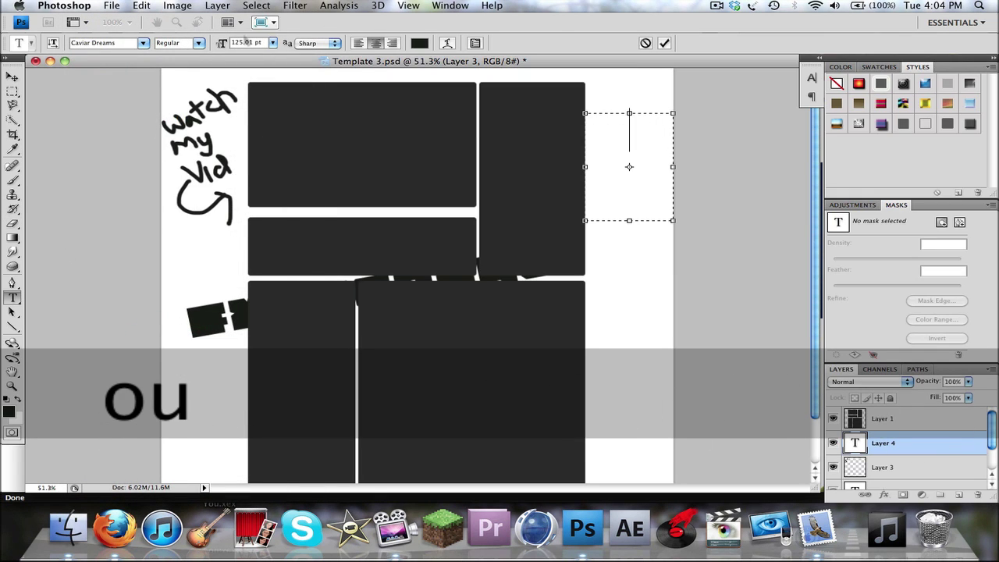
{"action": "left_click_drag", "start_coordinate": [227, 43], "coordinate": [195, 43]}
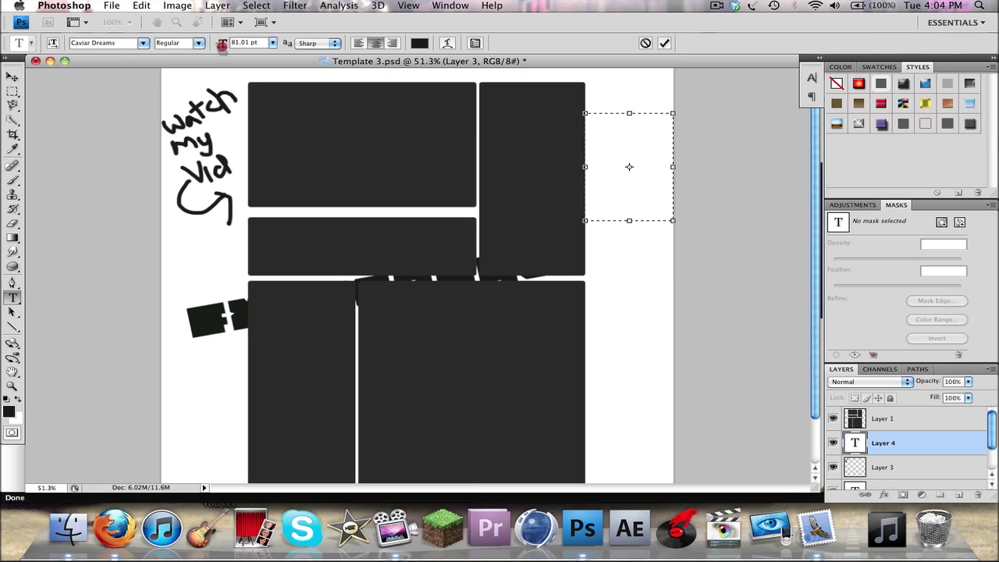
{"action": "type", "text": "y"}
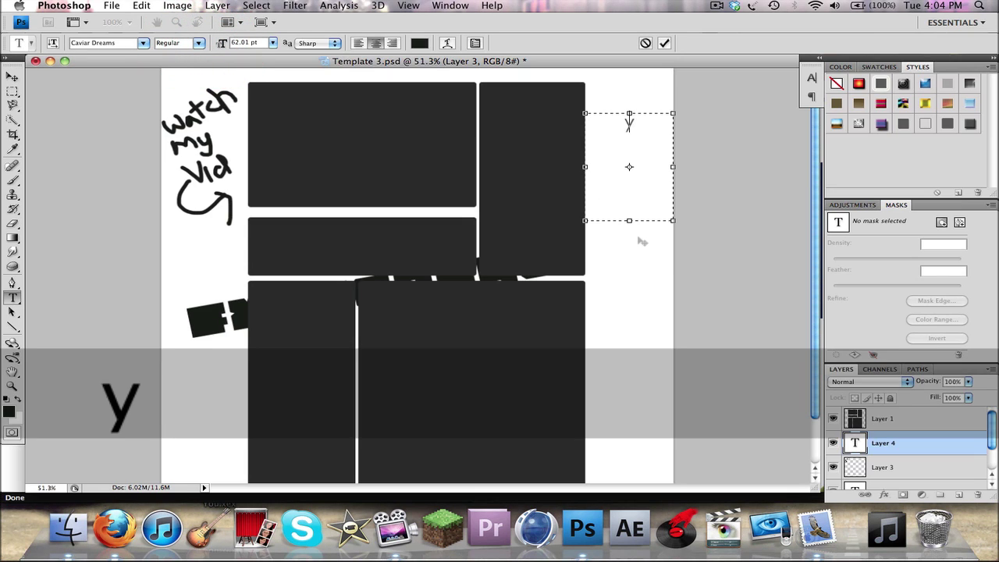
{"action": "type", "text": "gaming"}
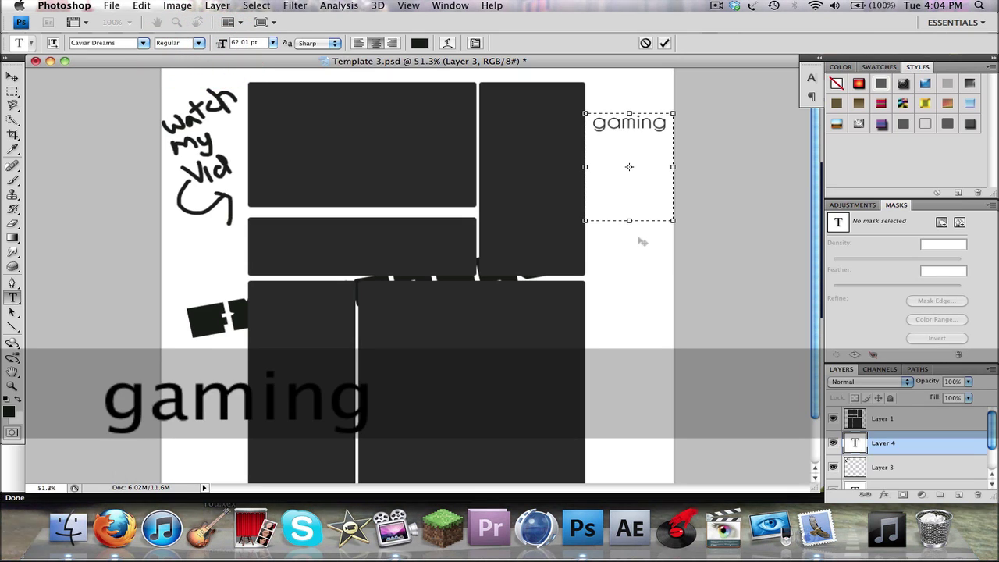
Step: Enter "gaming channel:" with "youtube.com/cotyfx" on a new line in the right-margin text box
{"action": "key", "text": "Return"}
{"action": "type", "text": "channel\""}
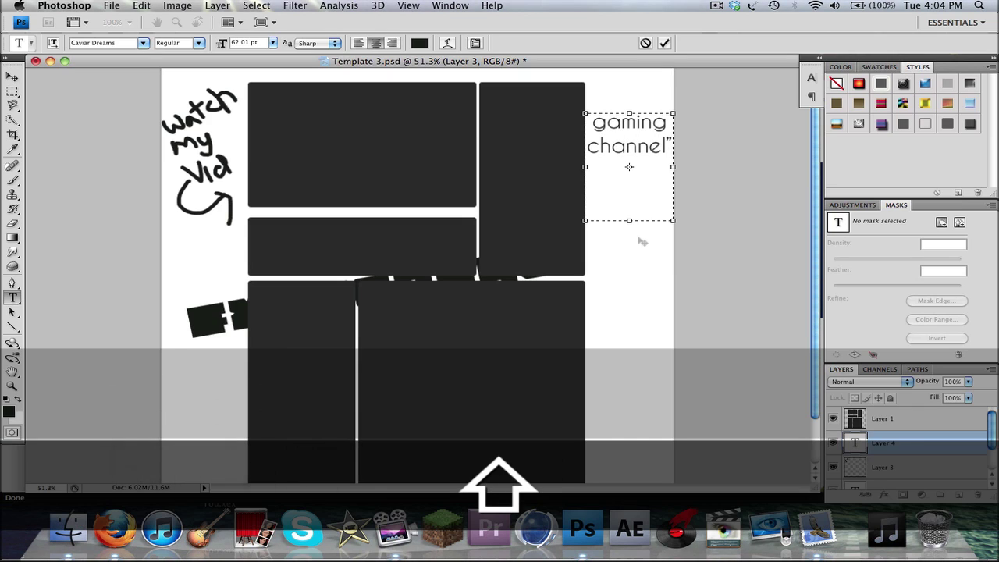
{"action": "key", "text": "BackSpace"}
{"action": "type", "text": ":"}
{"action": "key", "text": "Return"}
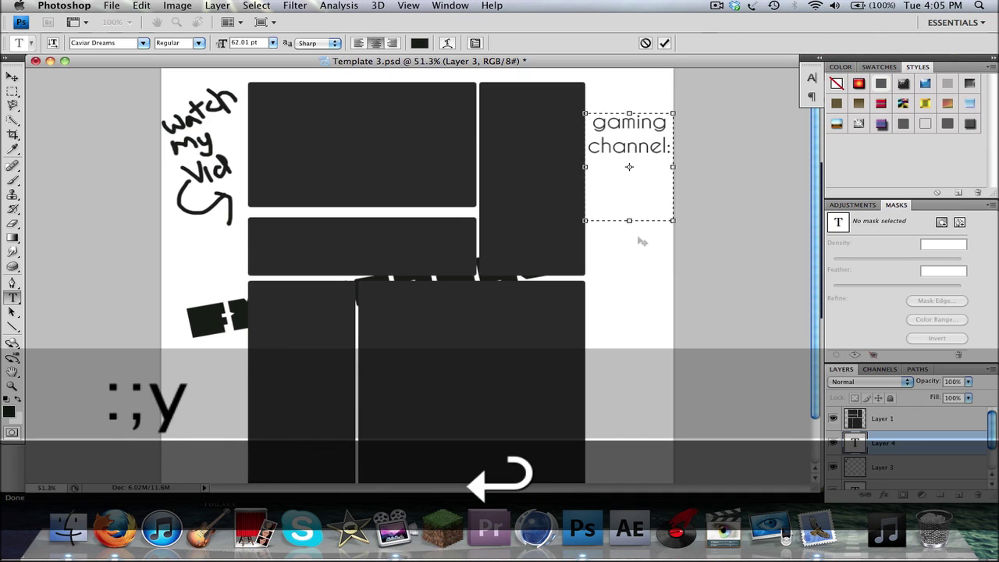
{"action": "type", "text": "youtube.com/cot"}
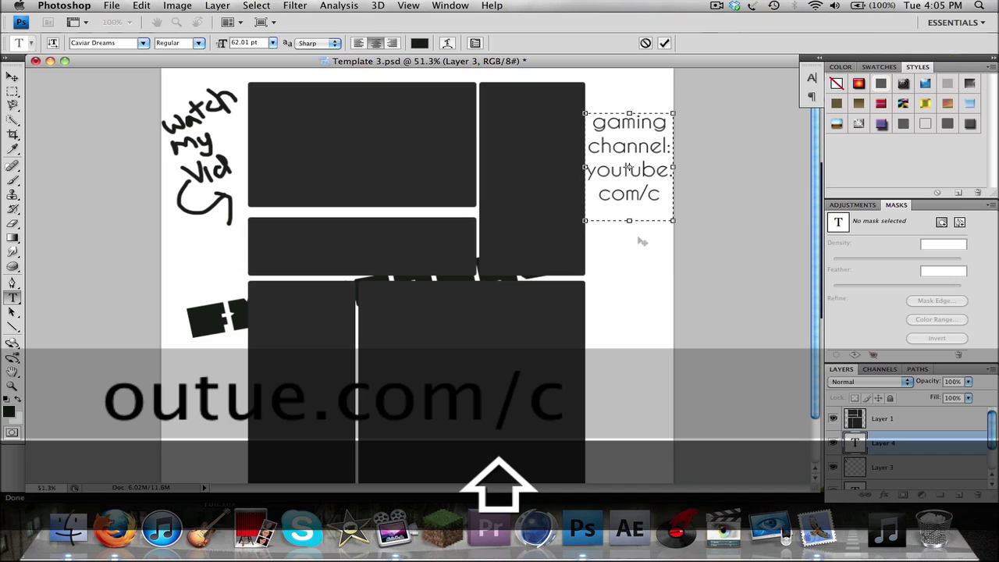
Step: Enlarge the gaming channel text box and set all its text to 44.01 pt
{"action": "left_click", "coordinate": [676, 223]}
{"action": "left_click_drag", "start_coordinate": [718, 214], "coordinate": [510, 84]}
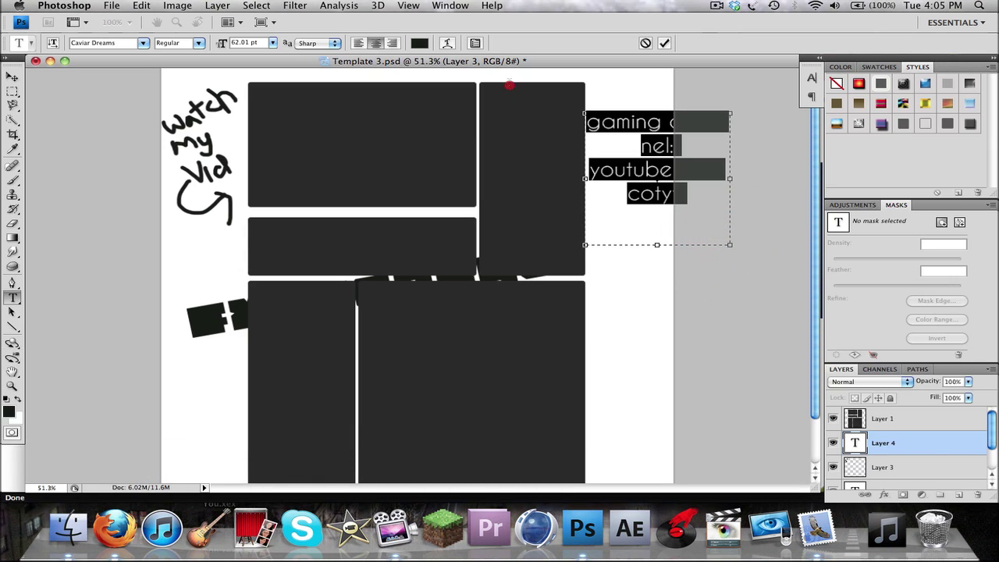
{"action": "left_click_drag", "start_coordinate": [222, 42], "coordinate": [210, 43]}
Step: Rotate the gaming channel text steeply clockwise, fit it into the white right margin and finish by making Layer 1 active
{"action": "left_click_drag", "start_coordinate": [669, 283], "coordinate": [575, 209]}
{"action": "left_click_drag", "start_coordinate": [581, 270], "coordinate": [537, 304]}
{"action": "left_click_drag", "start_coordinate": [522, 252], "coordinate": [505, 264]}
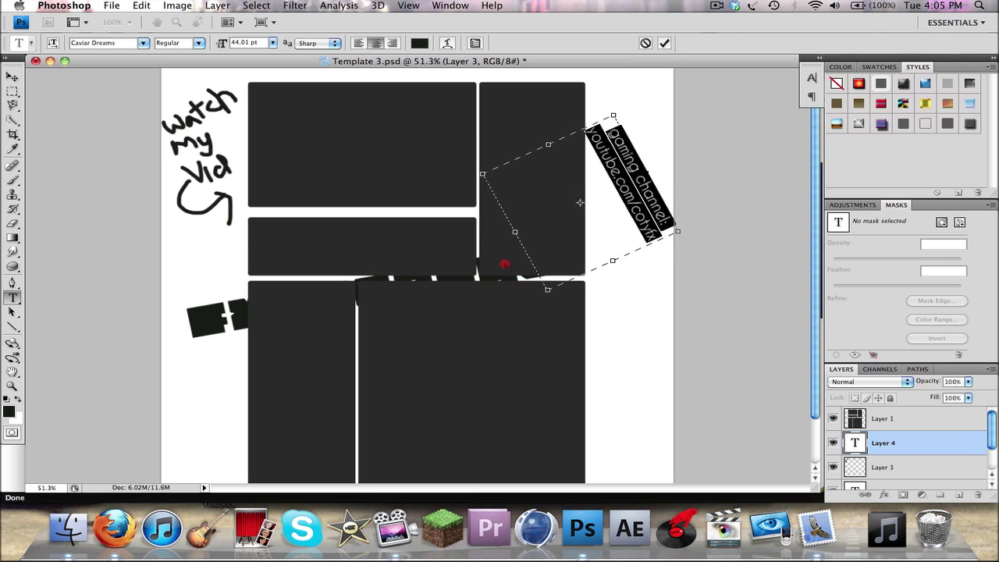
{"action": "left_click", "coordinate": [908, 419]}
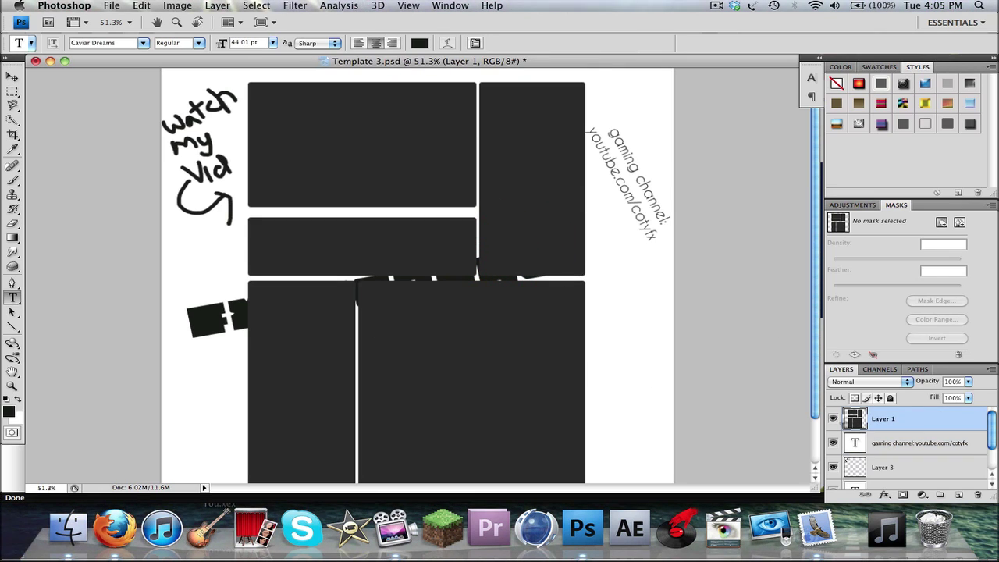
Step: Make Layer 3 active and open "Screen shot 2010-10-21 at 3.43.56 PM" from the Desktop folder
{"action": "left_click", "coordinate": [934, 466]}
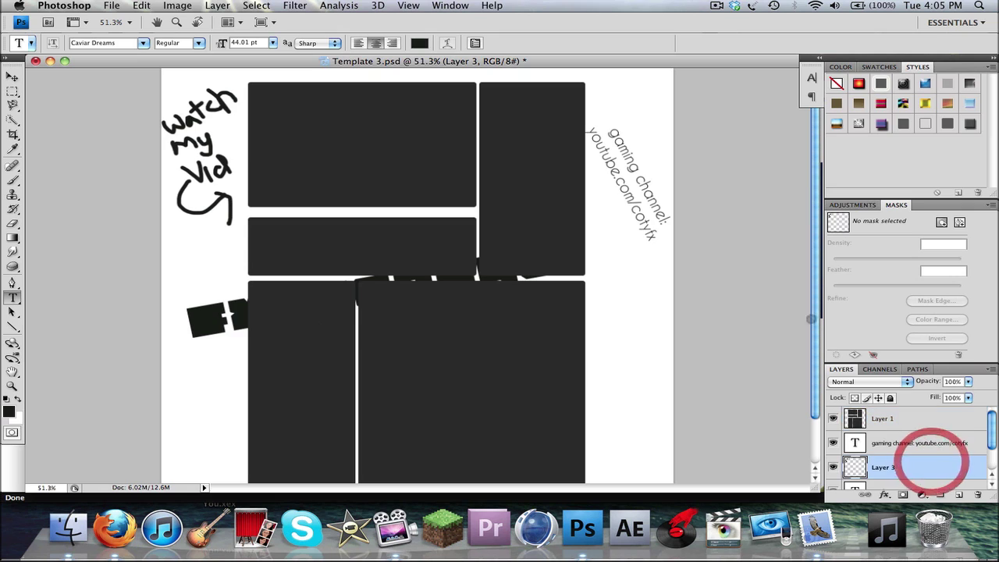
{"action": "left_click", "coordinate": [112, 5]}
{"action": "left_click", "coordinate": [129, 33]}
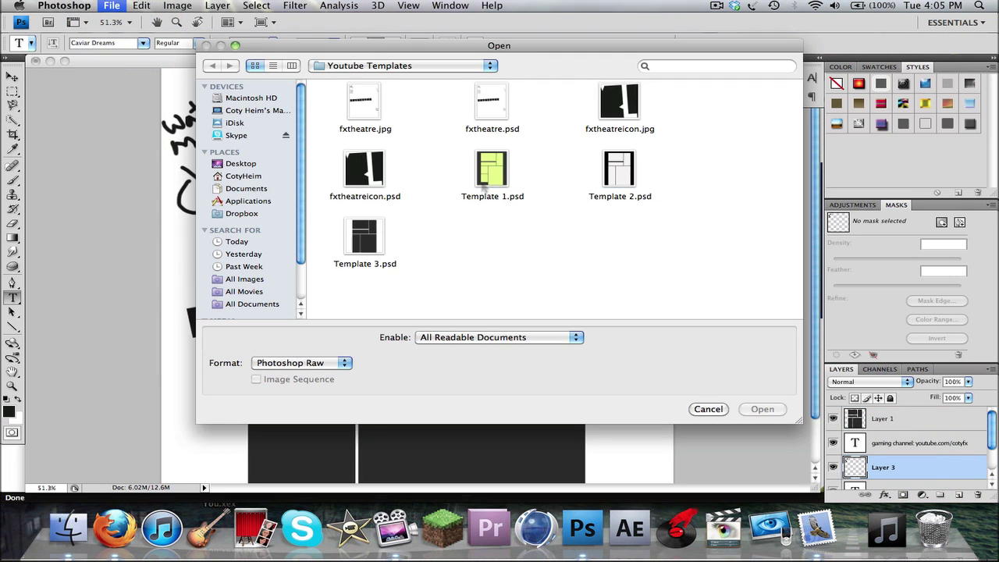
{"action": "left_click", "coordinate": [252, 163]}
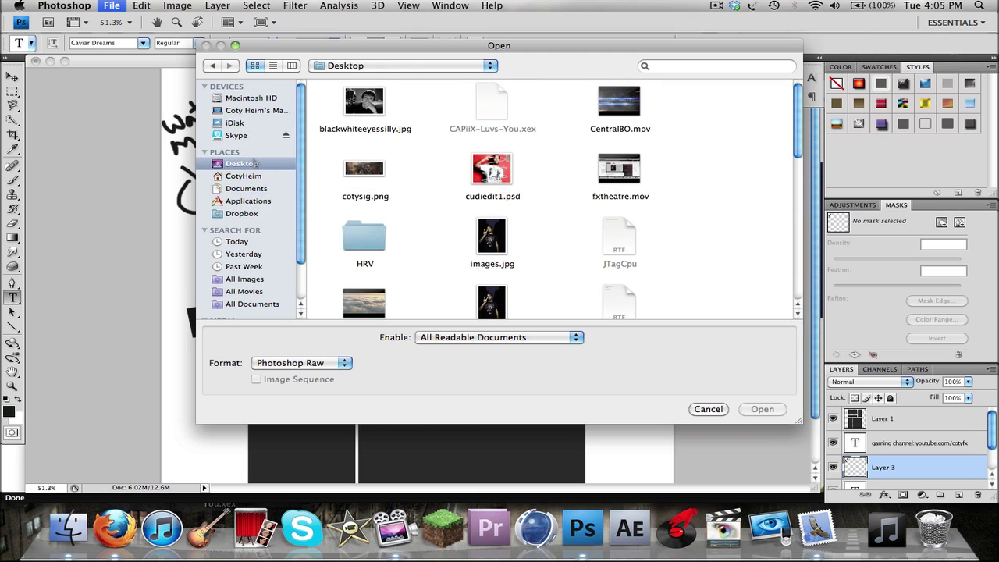
{"action": "scroll", "coordinate": [521, 173], "scroll_direction": "down", "scroll_amount": 10}
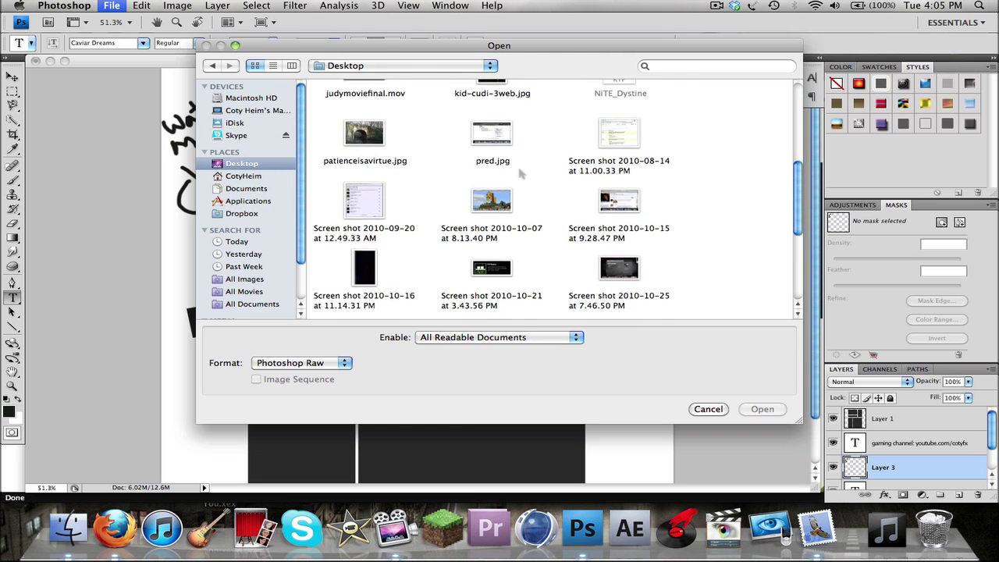
{"action": "scroll", "coordinate": [521, 173], "scroll_direction": "down", "scroll_amount": 3}
{"action": "double_click", "coordinate": [502, 153]}
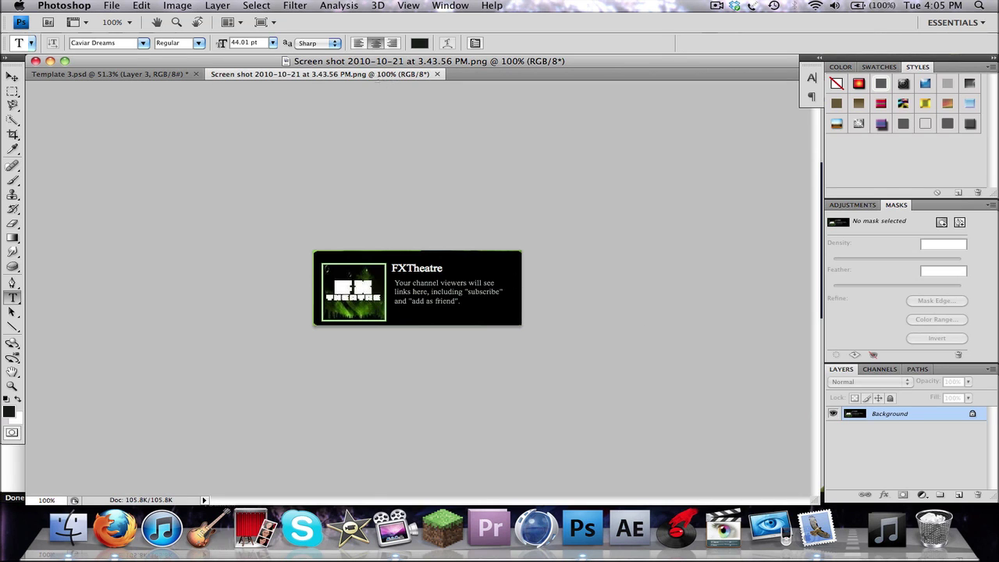
Step: Activate the Move tool and dock the screenshot document as a tab beside Template 3.psd
{"action": "left_click_drag", "start_coordinate": [381, 74], "coordinate": [382, 110]}
{"action": "left_click", "coordinate": [13, 76]}
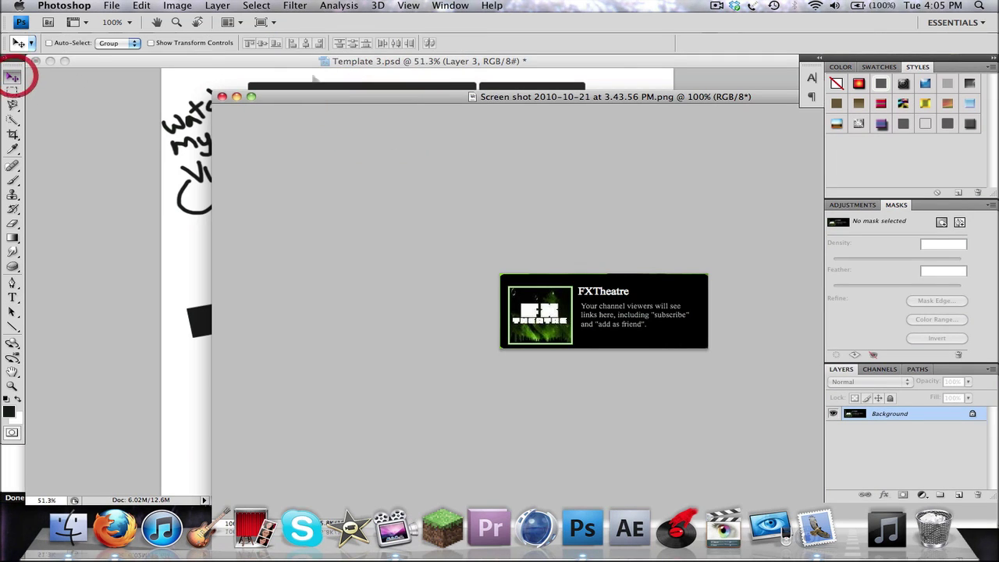
{"action": "mouse_move", "coordinate": [427, 97]}
{"action": "left_mouse_down"}
{"action": "mouse_move", "coordinate": [703, 57]}
{"action": "mouse_move", "coordinate": [526, 76]}
{"action": "left_mouse_up"}
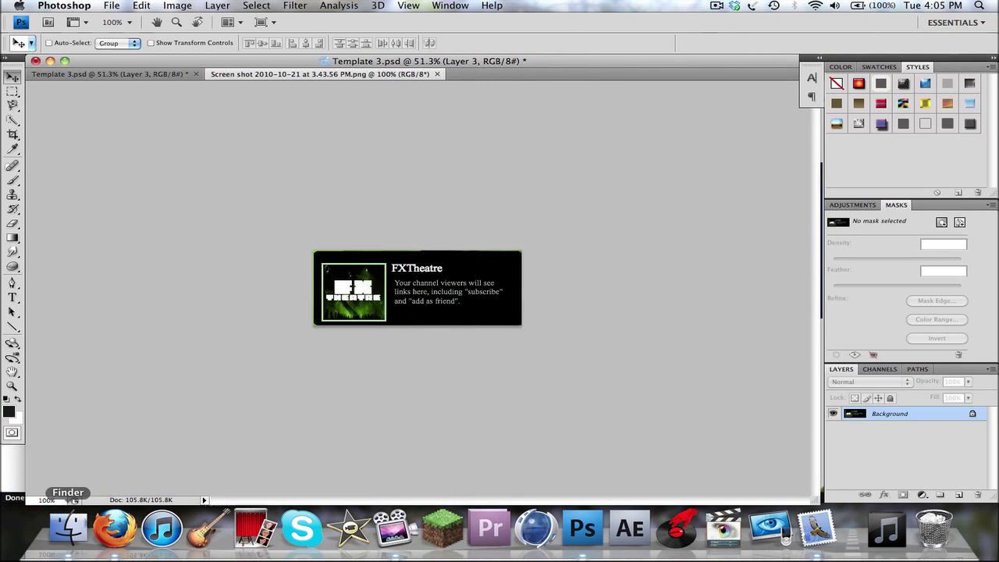
Step: Switch to Firefox, bring up the Bruno Mars video tab, and return to Photoshop
{"action": "left_click", "coordinate": [114, 529]}
{"action": "left_click", "coordinate": [604, 72]}
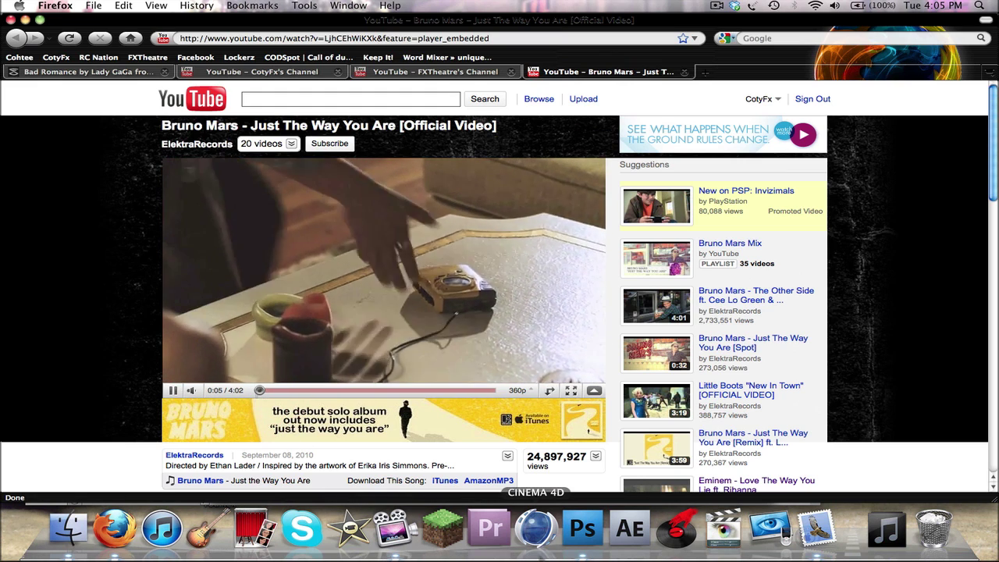
{"action": "left_click", "coordinate": [583, 529]}
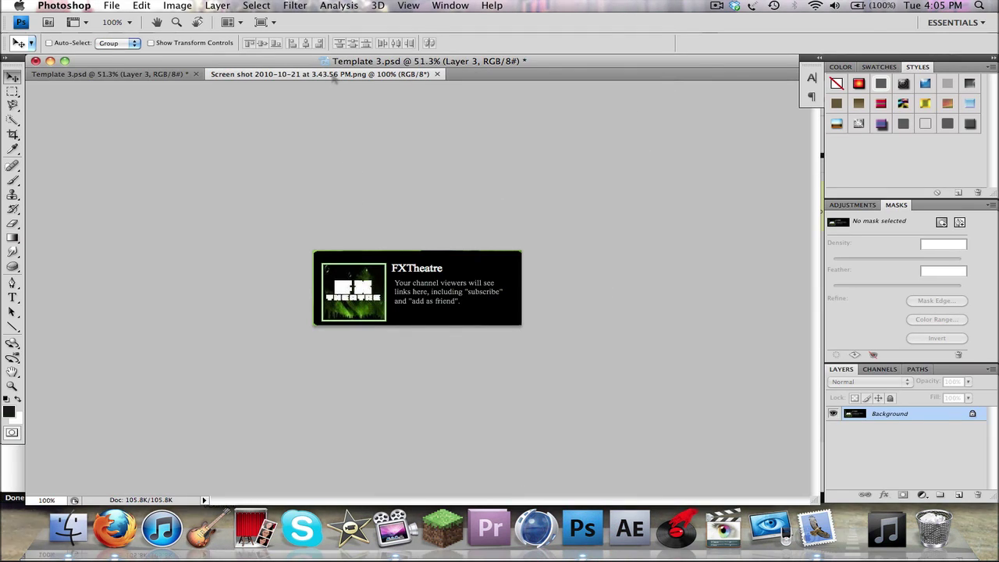
Step: Float the screenshot in its own window and copy its FXTheatre banner into Template 3.psd, over the narrow lower-left box
{"action": "left_click_drag", "start_coordinate": [328, 74], "coordinate": [484, 117]}
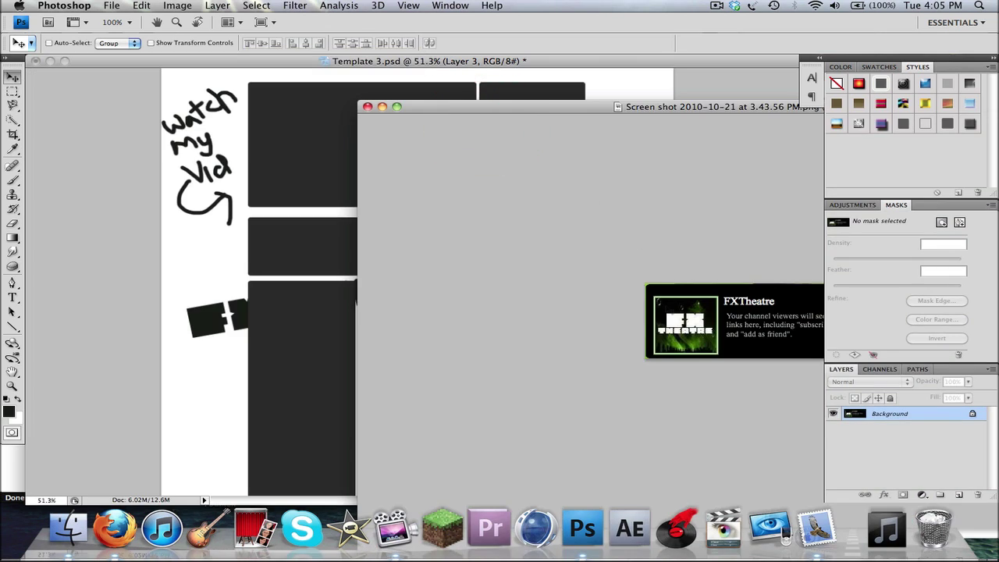
{"action": "left_click_drag", "start_coordinate": [701, 337], "coordinate": [259, 325]}
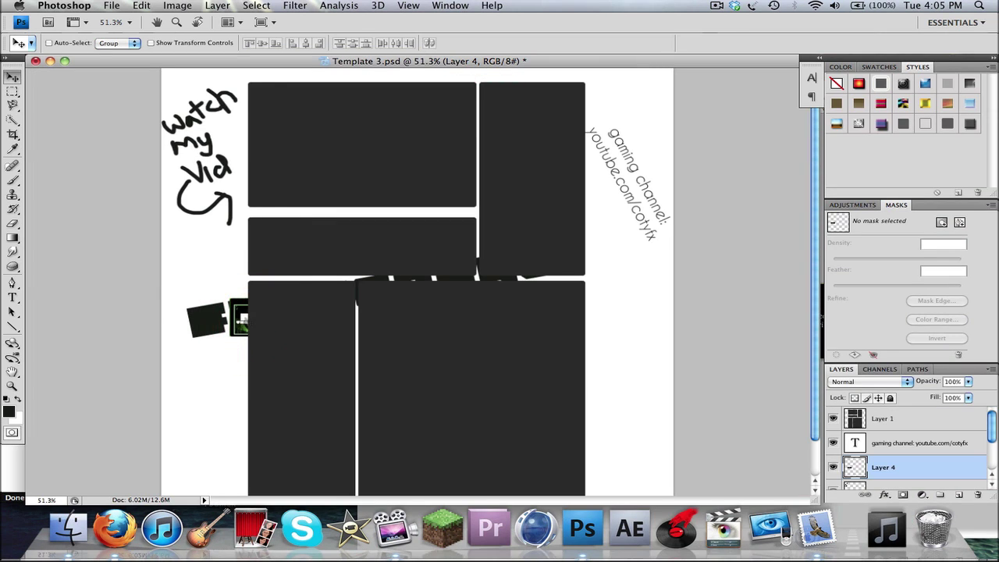
{"action": "left_click", "coordinate": [261, 290]}
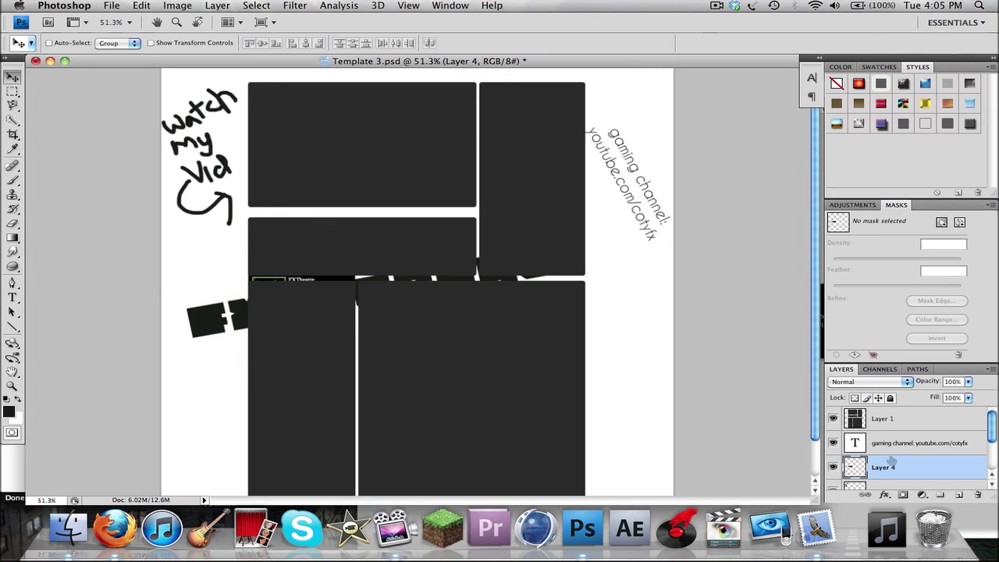
Step: Move Layer 4 above Layer 1 in the stacking order and place the banner at the top of the lower-left box
{"action": "left_click_drag", "start_coordinate": [894, 412], "coordinate": [893, 417]}
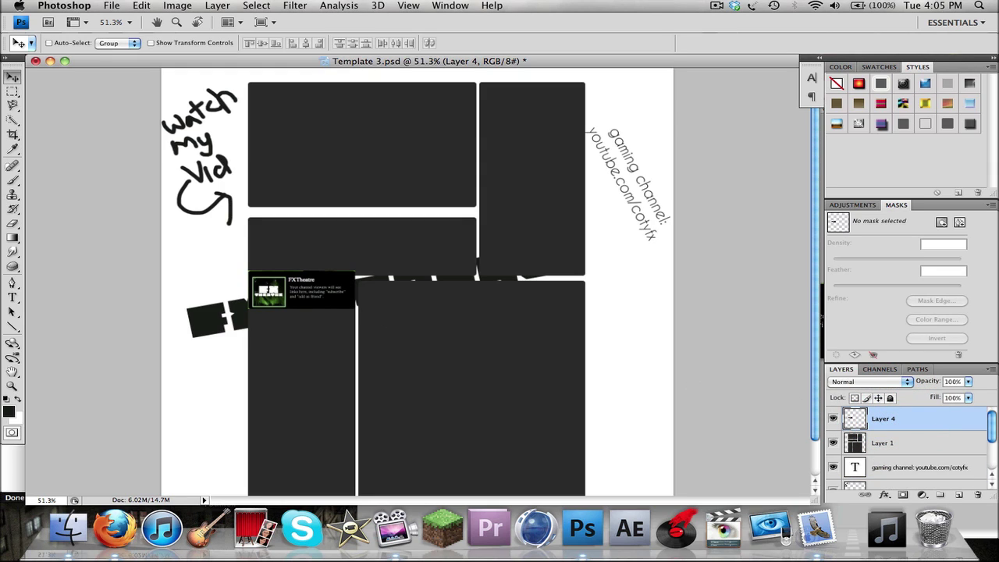
{"action": "left_click_drag", "start_coordinate": [294, 286], "coordinate": [292, 299]}
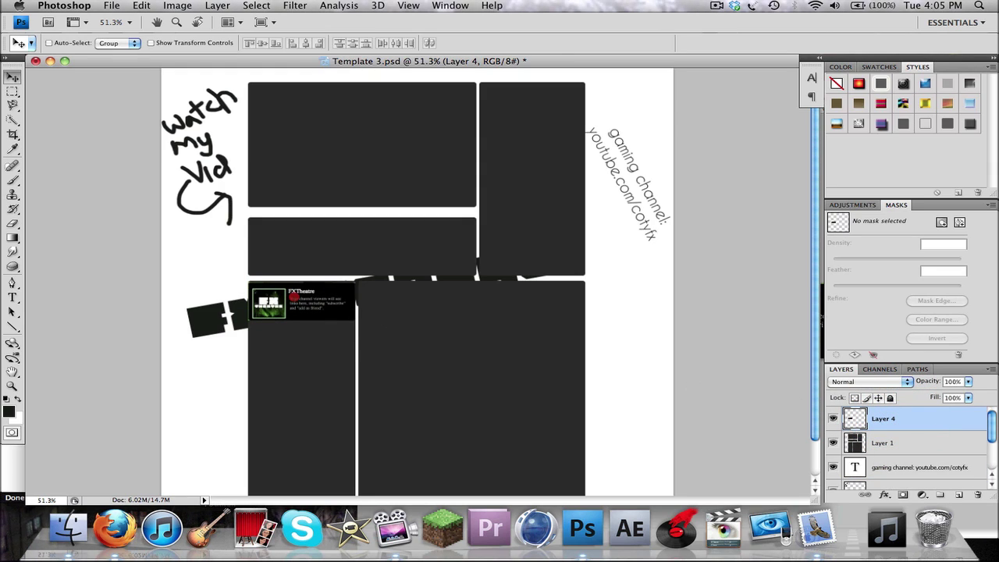
Step: Nudge the FXTheatre banner in small increments until it lines up with the upper edge and sides of the lower-left box
{"action": "scroll", "coordinate": [294, 295], "scroll_direction": "up", "scroll_amount": 10}
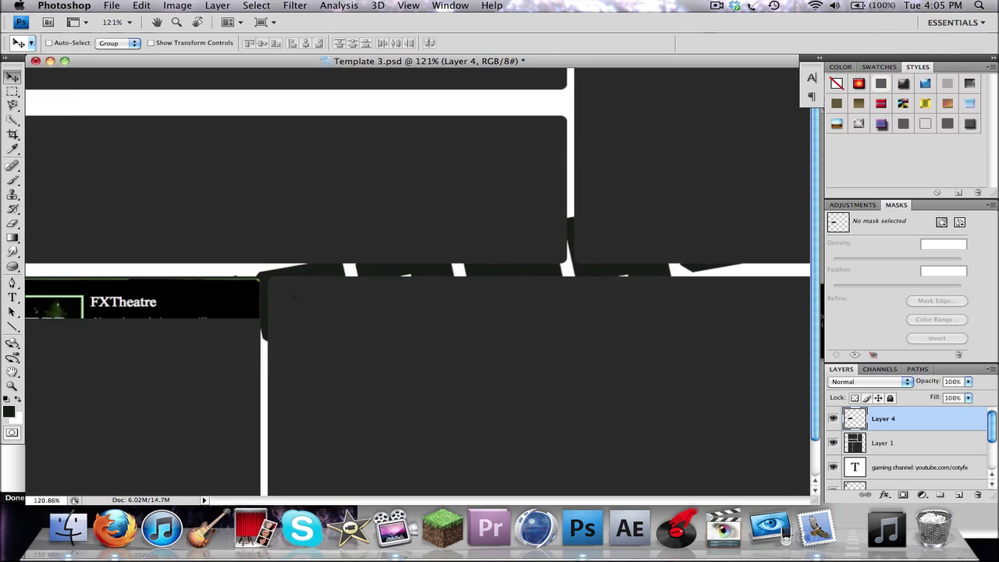
{"action": "scroll", "coordinate": [294, 297], "scroll_direction": "left", "scroll_amount": 5}
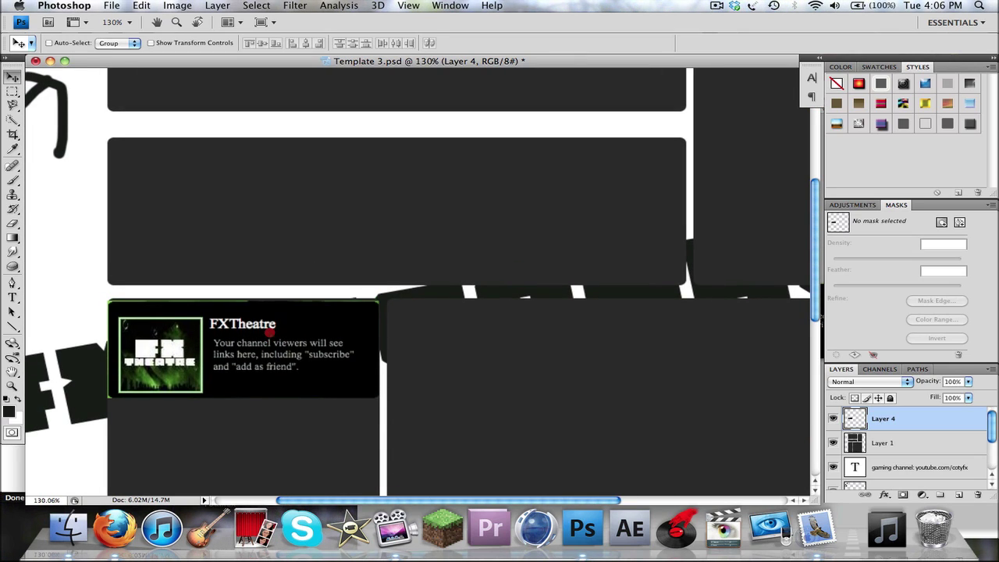
{"action": "key", "text": "Up"}
{"action": "key", "text": "Up"}
{"action": "key", "text": "Up"}
{"action": "key", "text": "Up"}
{"action": "key", "text": "Up"}
{"action": "key", "text": "Up"}
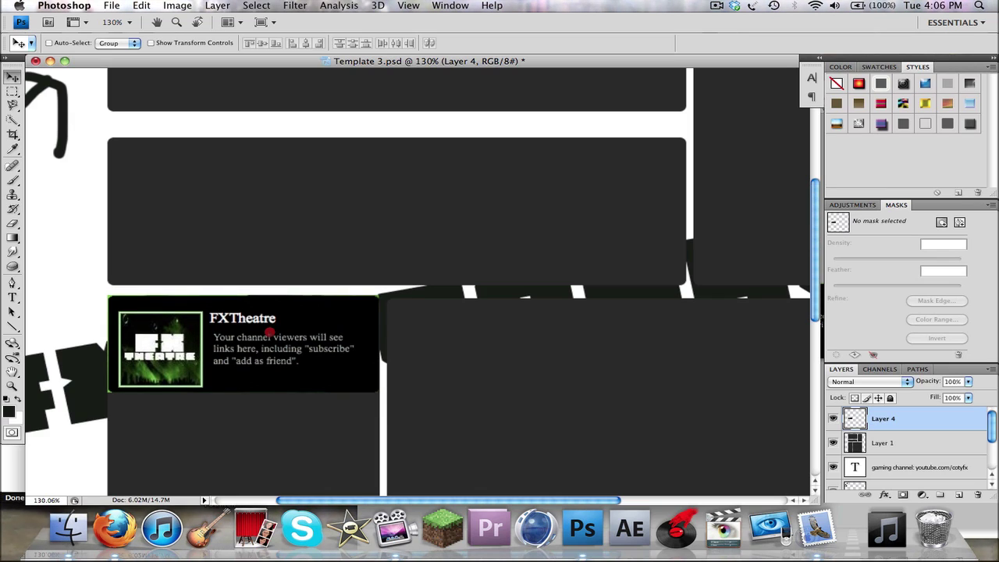
{"action": "key", "text": "Down"}
{"action": "key", "text": "Down"}
{"action": "key", "text": "Down"}
{"action": "key", "text": "Down"}
{"action": "key", "text": "Down"}
{"action": "key", "text": "Down"}
{"action": "key", "text": "Up"}
{"action": "key", "text": "Up"}
{"action": "key", "text": "Up"}
{"action": "key", "text": "Up"}
{"action": "key", "text": "Up"}
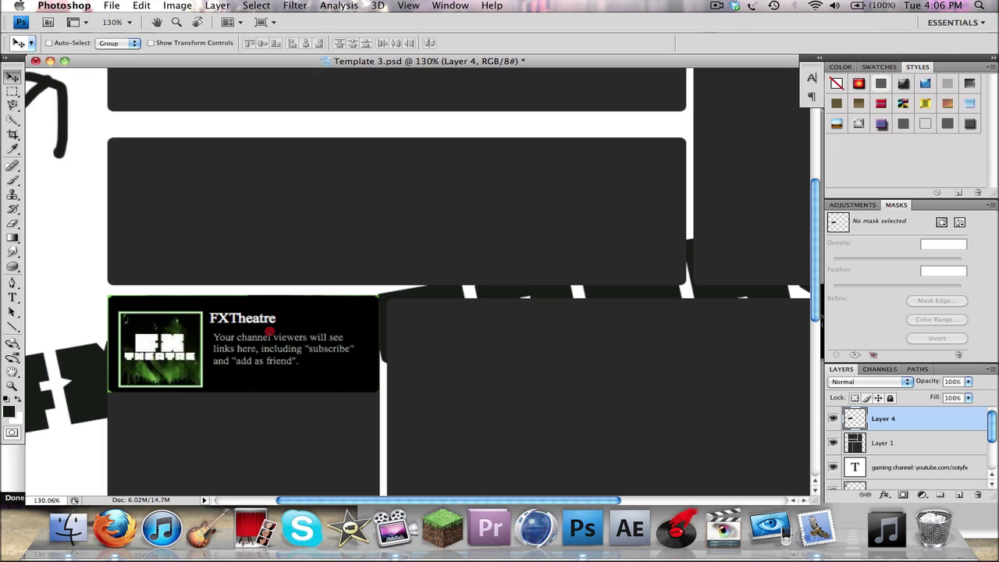
{"action": "key", "text": "Up"}
{"action": "key", "text": "Down"}
{"action": "key", "text": "Down"}
{"action": "key", "text": "Down"}
{"action": "key", "text": "Down"}
{"action": "key", "text": "Down"}
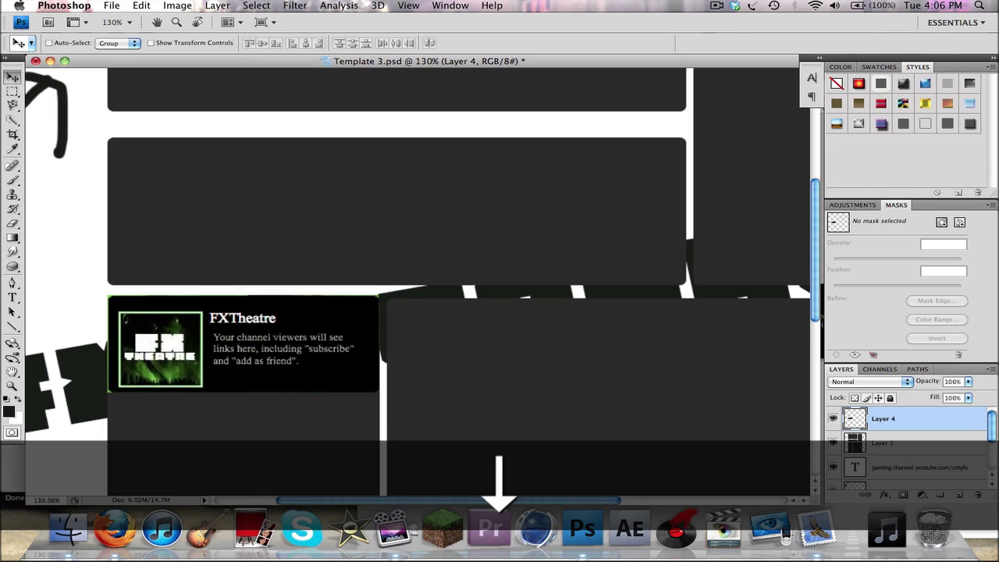
{"action": "key", "text": "Up"}
{"action": "key", "text": "Up"}
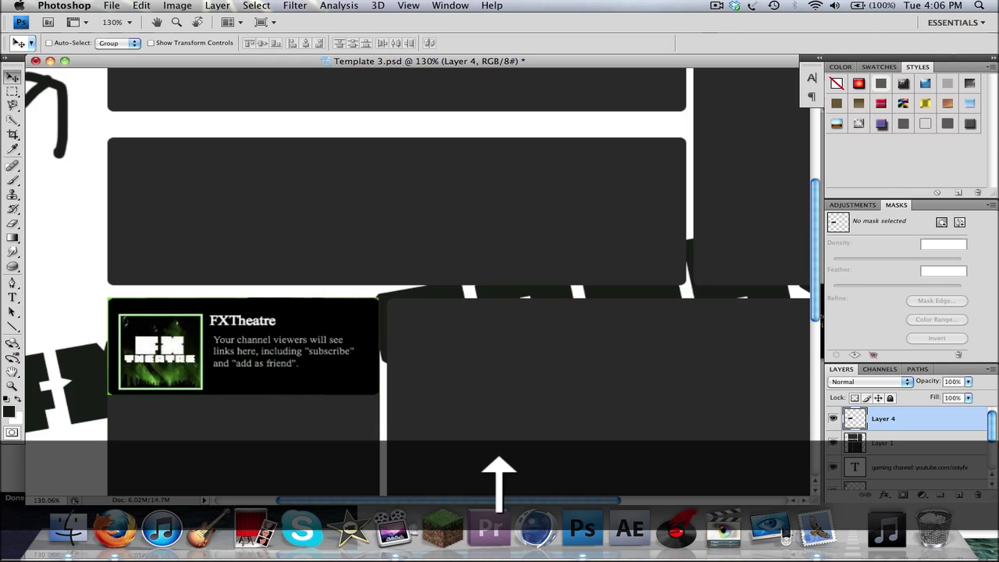
{"action": "key", "text": "Left"}
{"action": "key", "text": "Right"}
{"action": "key", "text": "Right"}
{"action": "key", "text": "Right"}
{"action": "key", "text": "Left"}
{"action": "key", "text": "Left"}
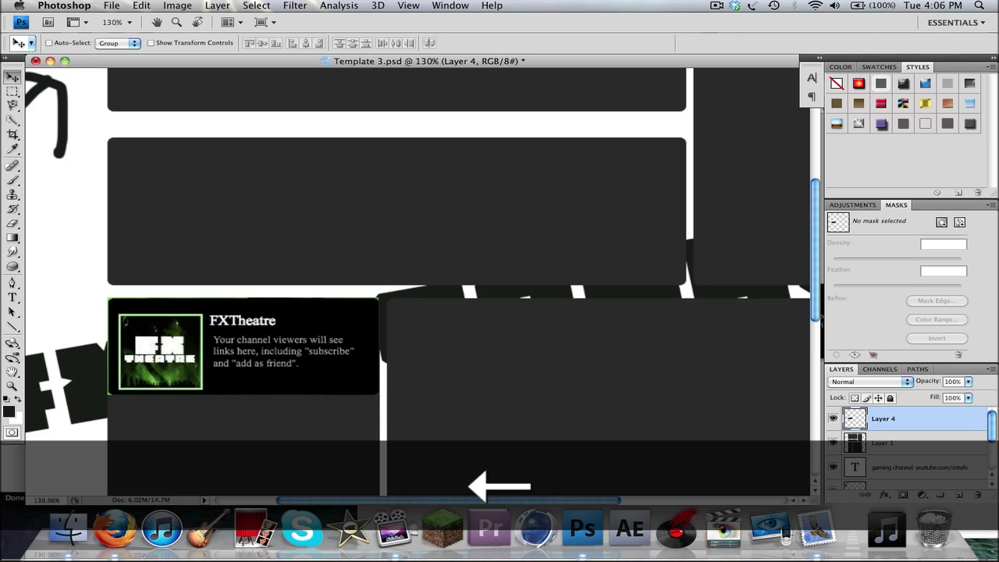
{"action": "key", "text": "Left"}
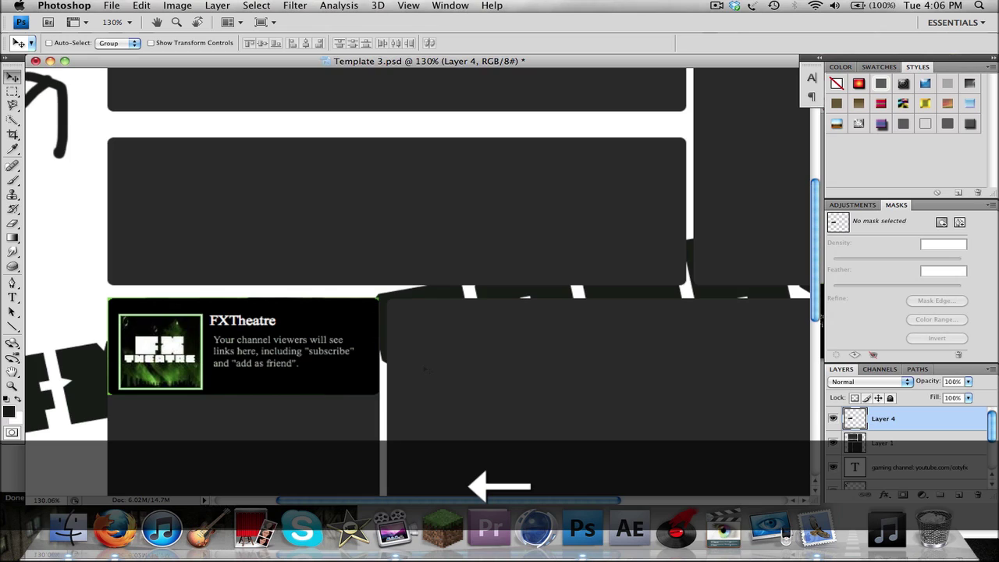
Step: Move the large FxTheatre text slightly upward and fully lock its layer
{"action": "scroll", "coordinate": [456, 281], "scroll_direction": "down", "scroll_amount": 3}
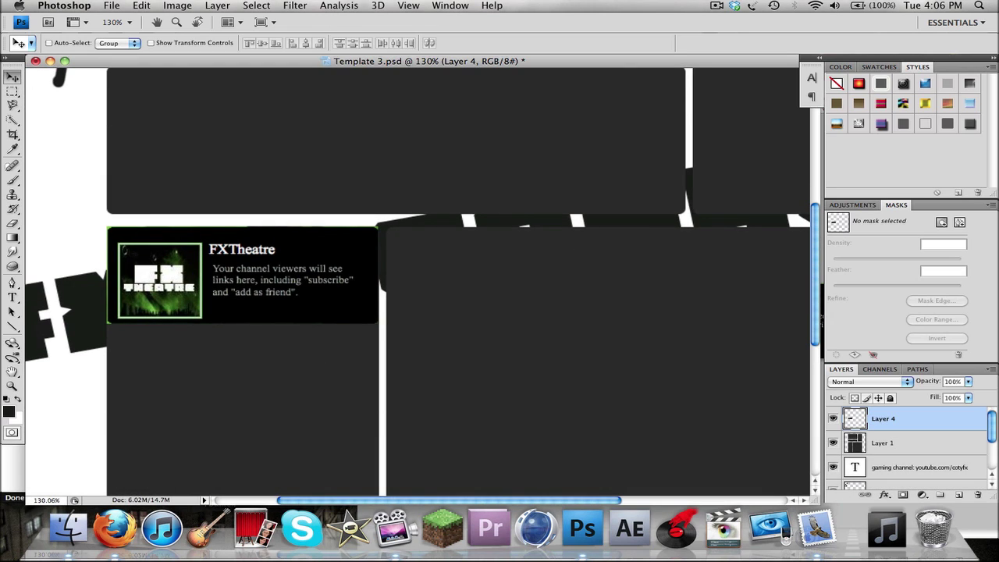
{"action": "scroll", "coordinate": [887, 475], "scroll_direction": "down", "scroll_amount": 2}
{"action": "left_click", "coordinate": [892, 476]}
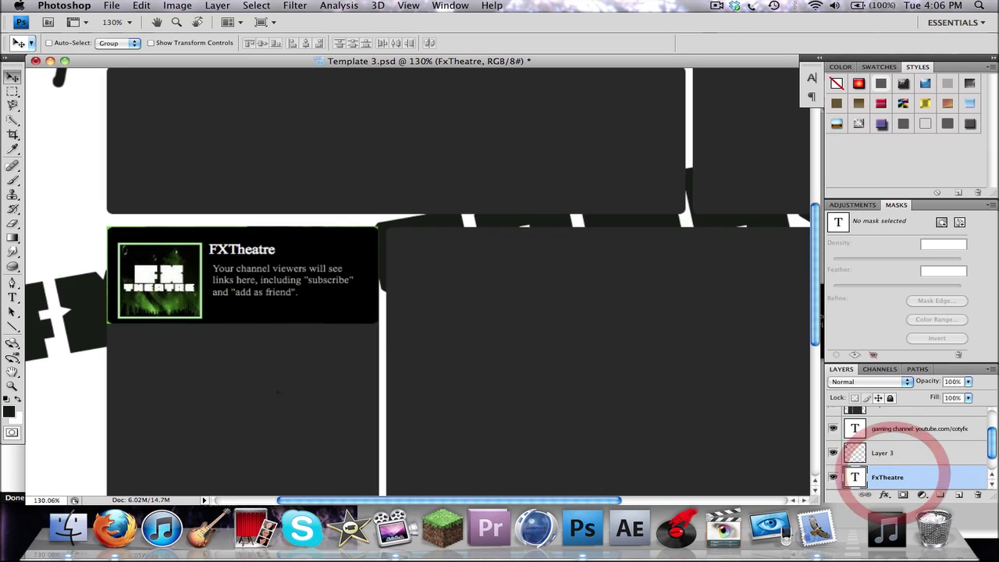
{"action": "left_click_drag", "start_coordinate": [53, 326], "coordinate": [54, 319]}
{"action": "left_click", "coordinate": [889, 398]}
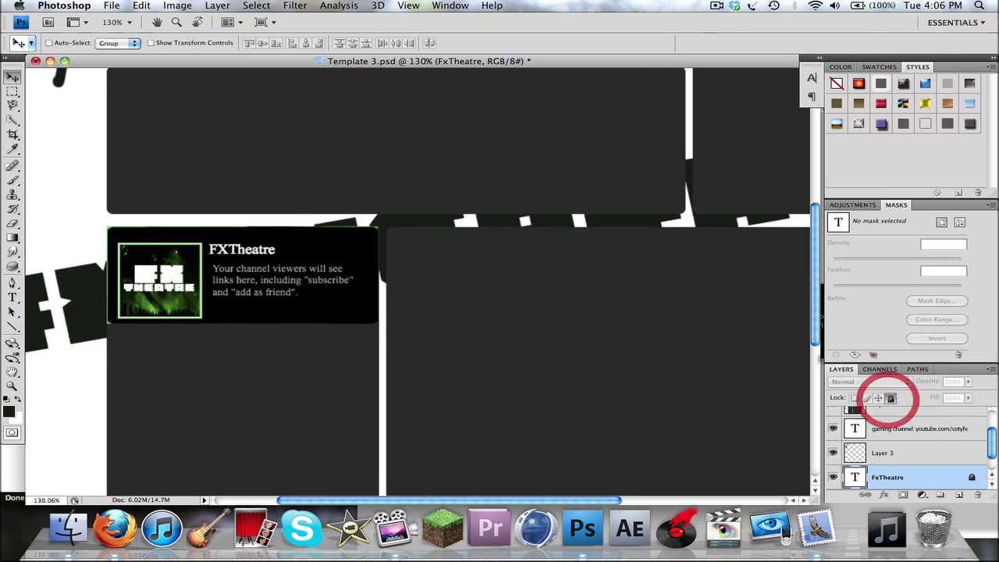
Step: Unlock the FxTheatre text layer and make Layer 4 the active layer again
{"action": "scroll", "coordinate": [940, 476], "scroll_direction": "up", "scroll_amount": 2}
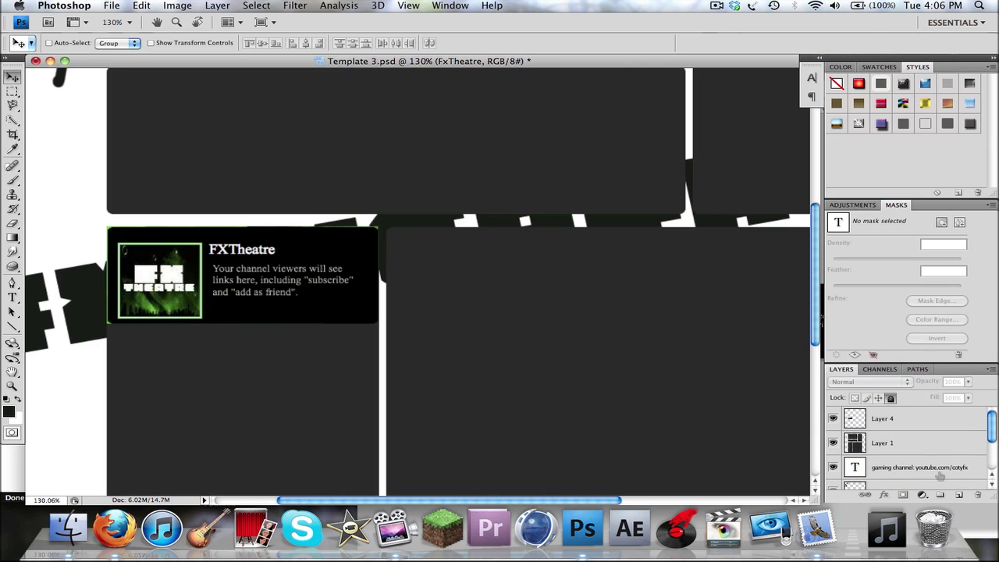
{"action": "left_click", "coordinate": [893, 422]}
{"action": "scroll", "coordinate": [897, 445], "scroll_direction": "down", "scroll_amount": 2}
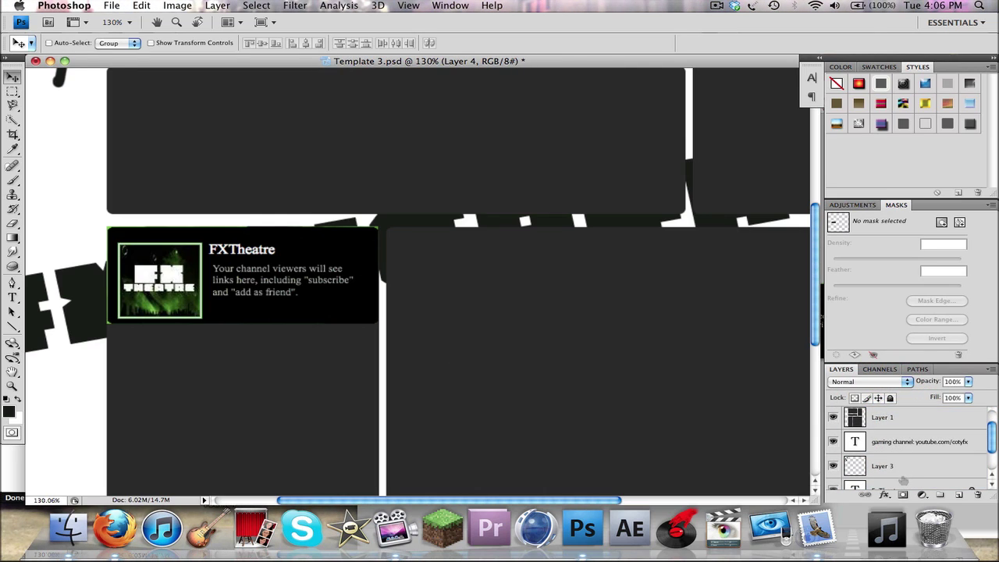
{"action": "left_click", "coordinate": [902, 478]}
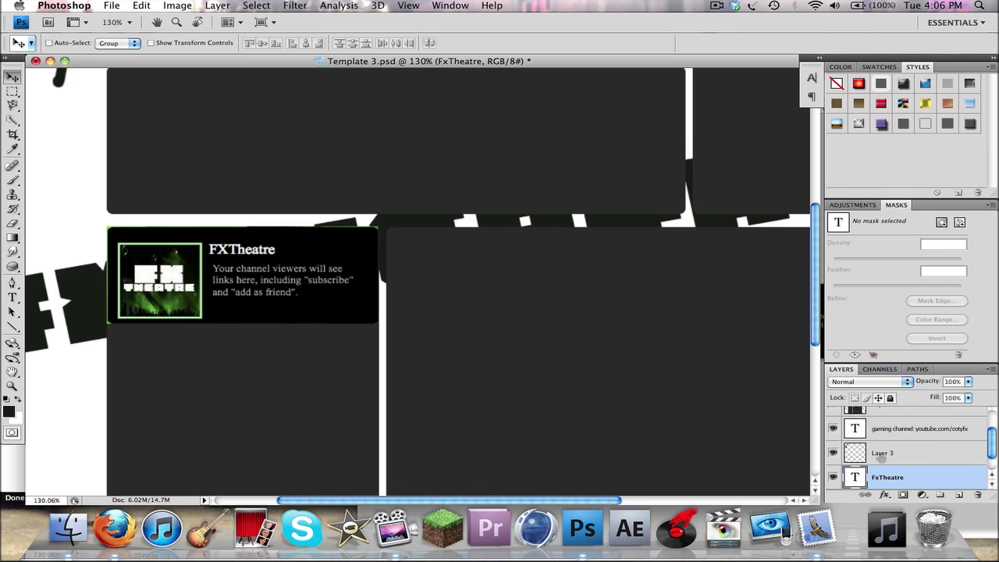
{"action": "left_click", "coordinate": [882, 451]}
{"action": "scroll", "coordinate": [883, 437], "scroll_direction": "up", "scroll_amount": 2}
{"action": "left_click", "coordinate": [883, 421]}
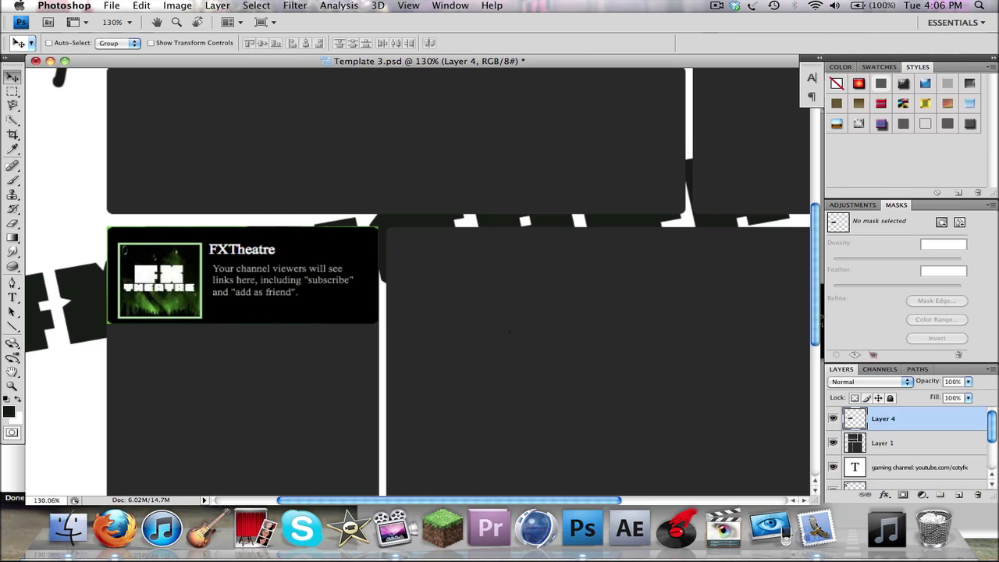
Step: Hide Layer 1 so that the template boxes no longer cover the FxTheatre text
{"action": "scroll", "coordinate": [912, 469], "scroll_direction": "down", "scroll_amount": 2}
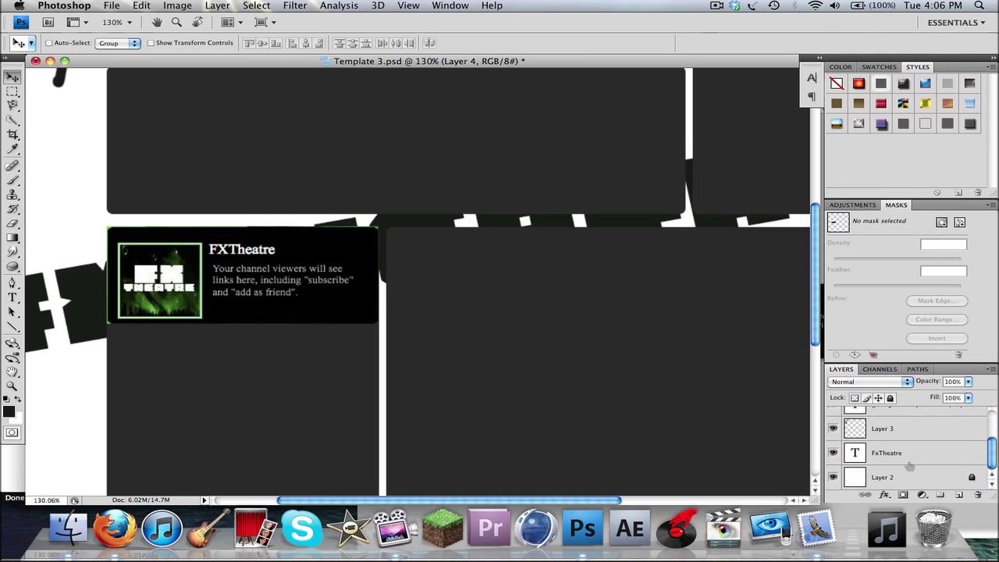
{"action": "scroll", "coordinate": [885, 418], "scroll_direction": "up", "scroll_amount": 2}
{"action": "left_click", "coordinate": [833, 442]}
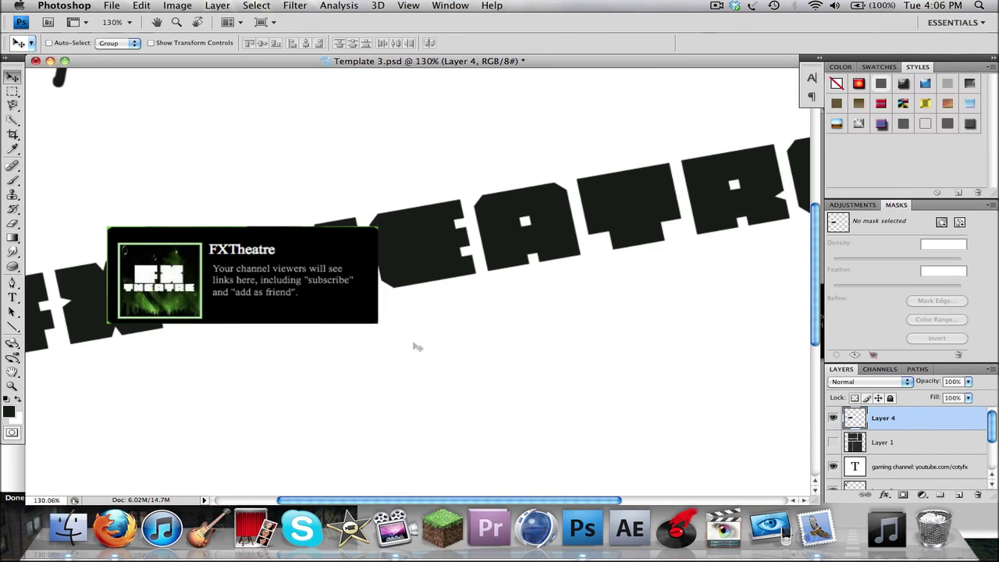
Step: Make the FxTheatre text layer active and draw a rectangular marquee selection around the green-framed channel icon in the banner
{"action": "scroll", "coordinate": [960, 455], "scroll_direction": "down", "scroll_amount": 2}
{"action": "left_click", "coordinate": [971, 461]}
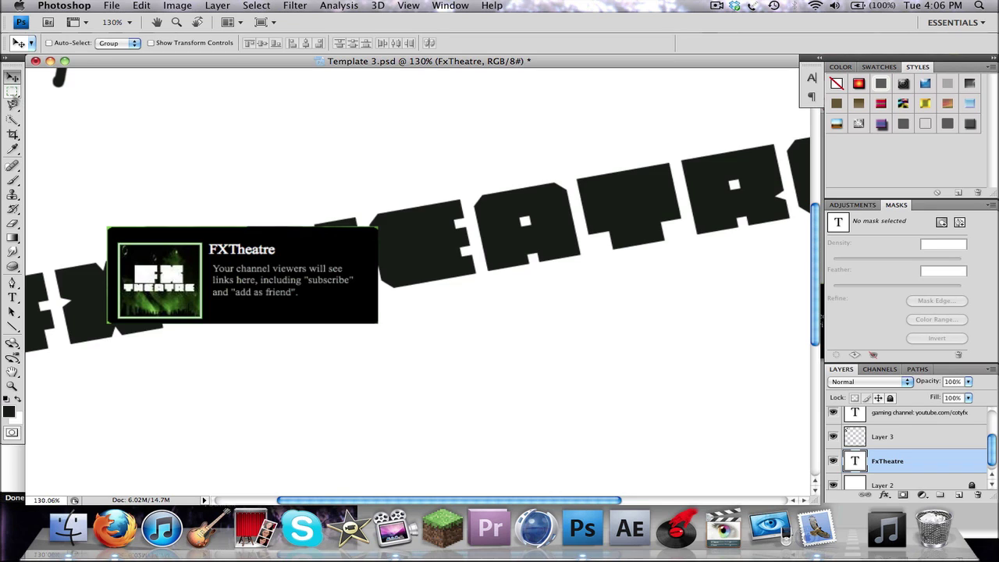
{"action": "key", "text": "m"}
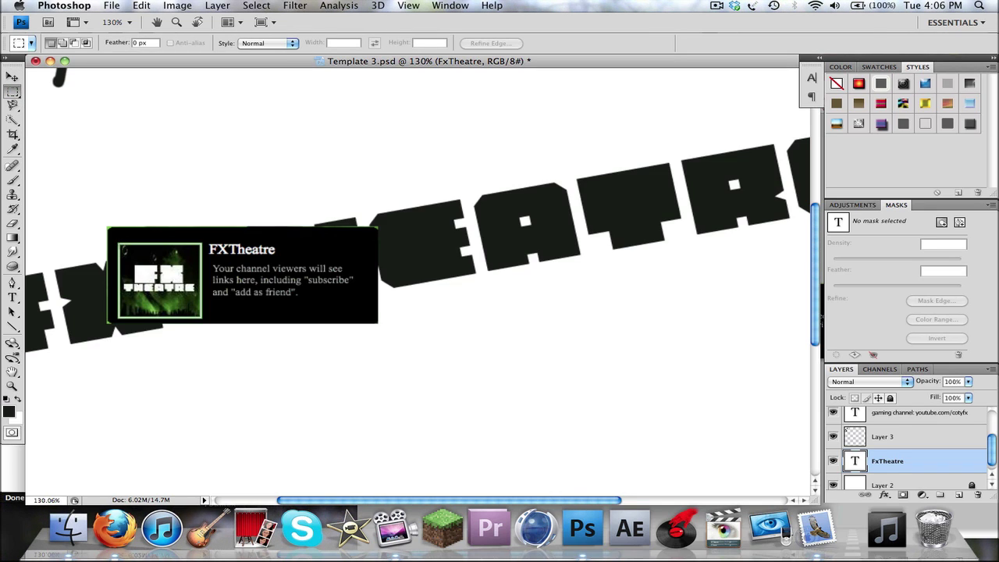
{"action": "scroll", "coordinate": [127, 246], "scroll_direction": "up", "scroll_amount": 3}
{"action": "scroll", "coordinate": [127, 246], "scroll_direction": "left", "scroll_amount": 8}
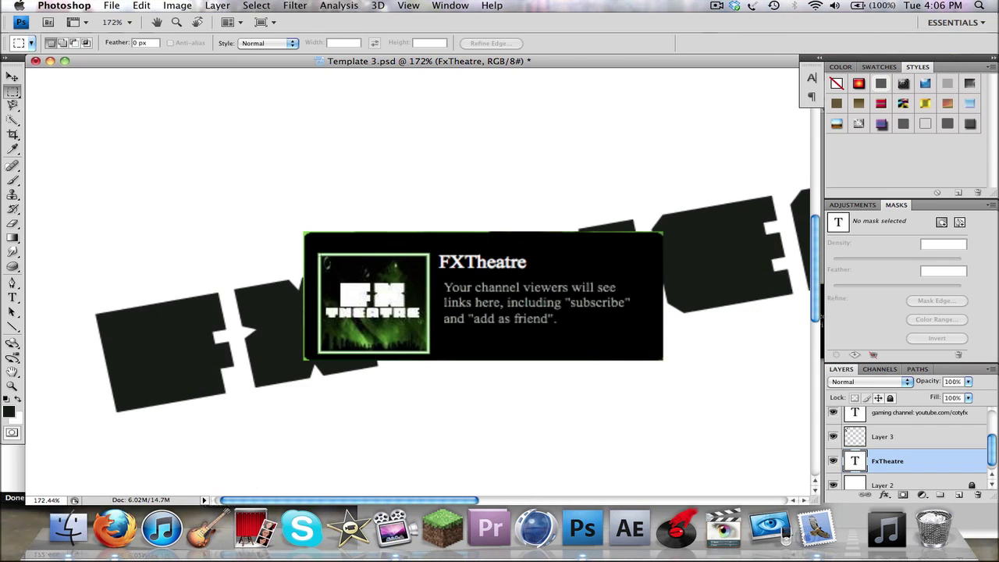
{"action": "left_click_drag", "start_coordinate": [320, 256], "coordinate": [359, 301]}
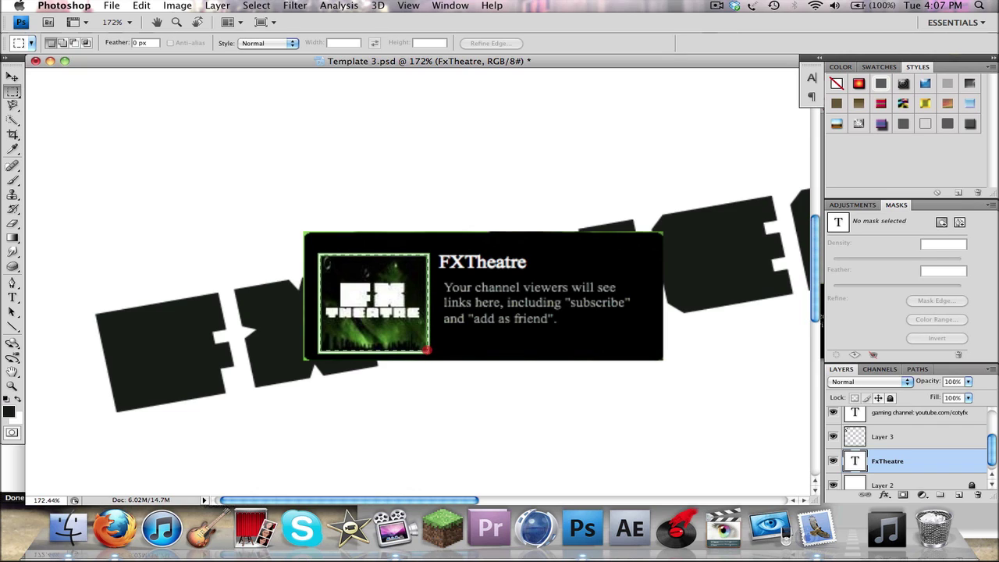
Step: Try to cut the selected channel icon area from the FxTheatre text layer, and clear the selection
{"action": "left_click_drag", "start_coordinate": [427, 349], "coordinate": [428, 351]}
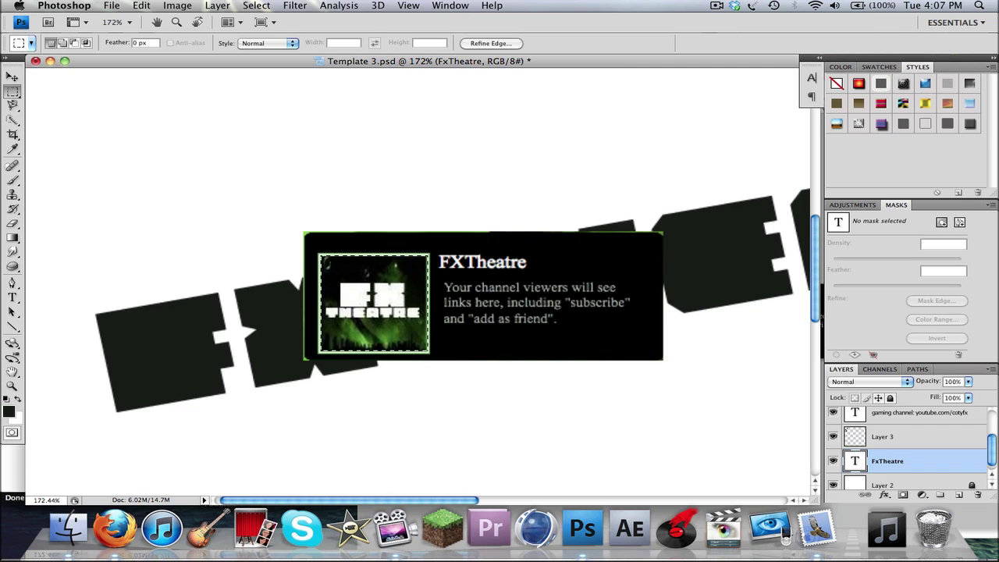
{"action": "key", "text": "super+x"}
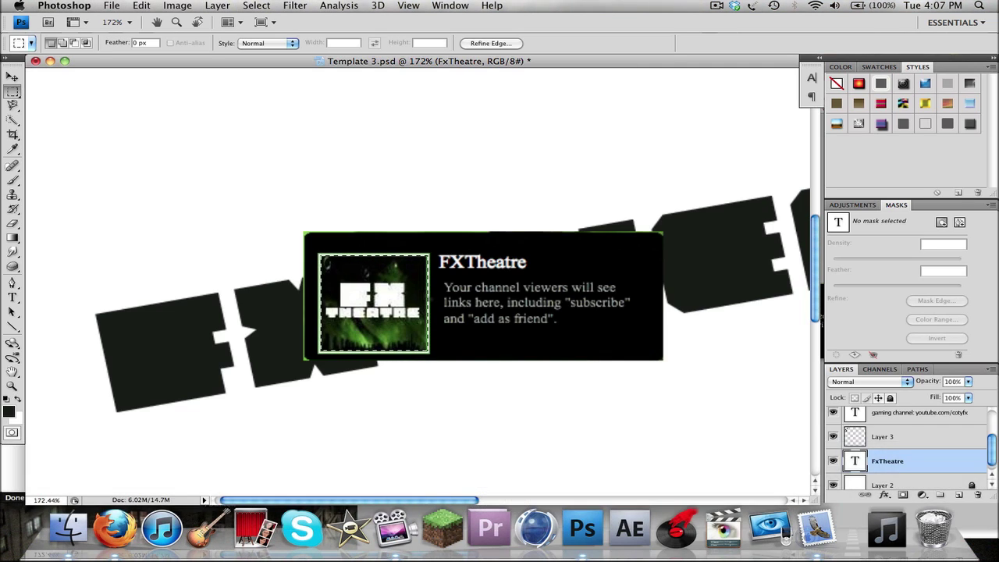
{"action": "key", "text": "super+x"}
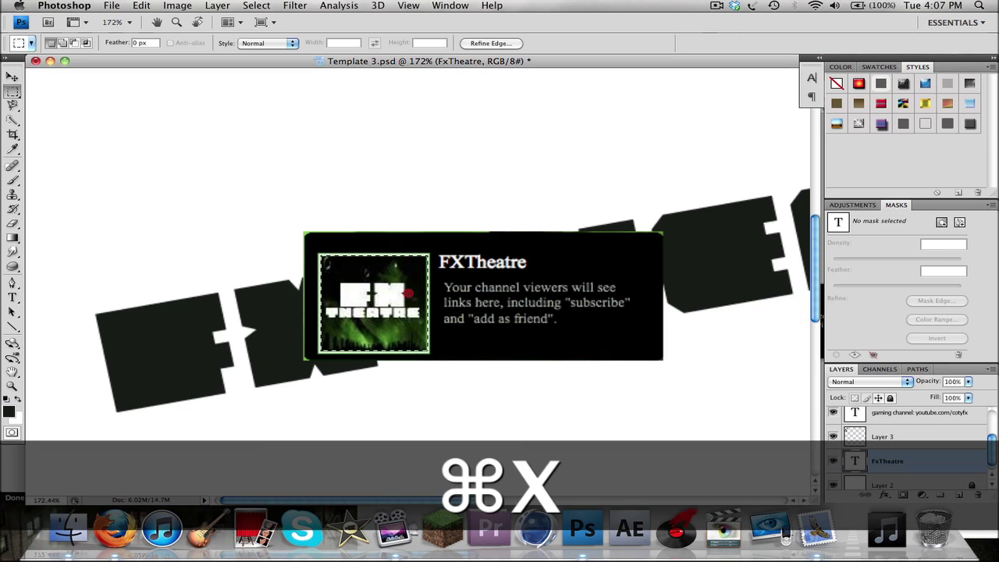
{"action": "left_click_drag", "start_coordinate": [399, 295], "coordinate": [408, 294]}
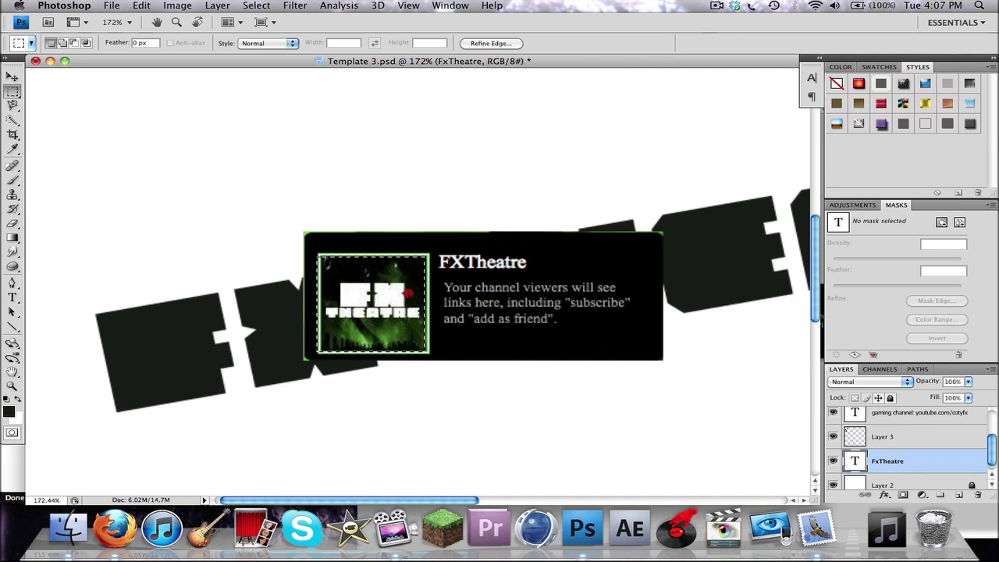
{"action": "key", "text": "super+x"}
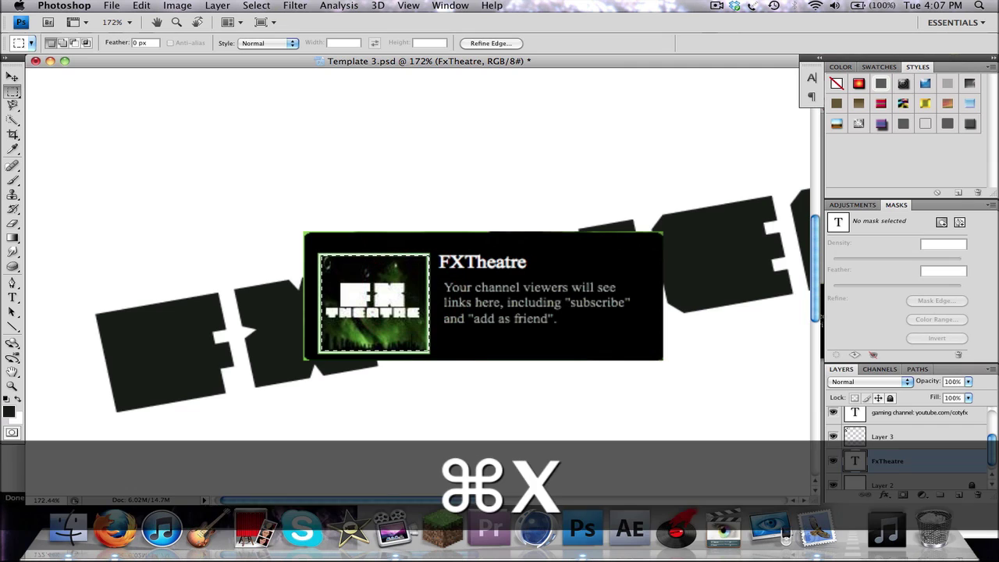
{"action": "right_click", "coordinate": [406, 291]}
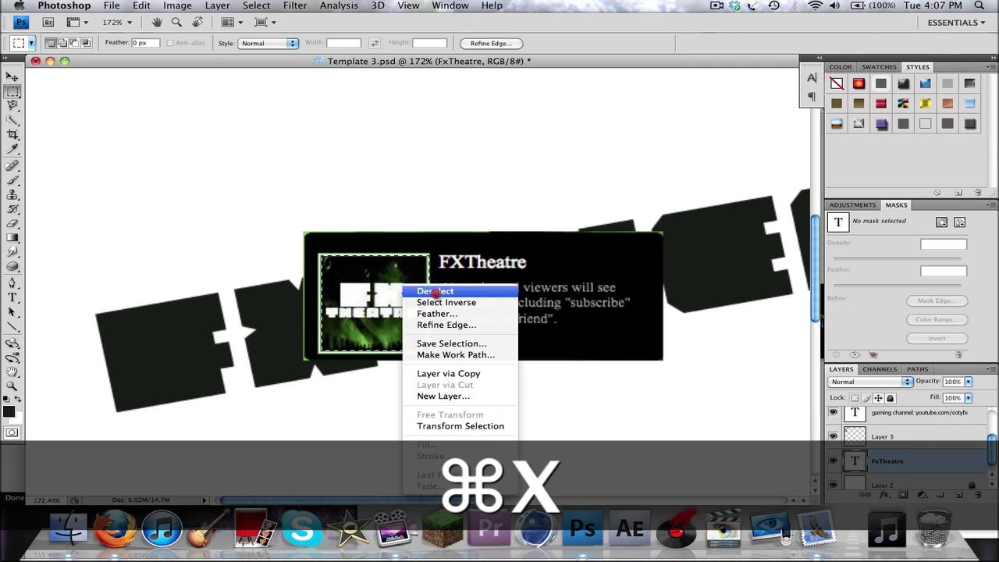
{"action": "left_click", "coordinate": [434, 290]}
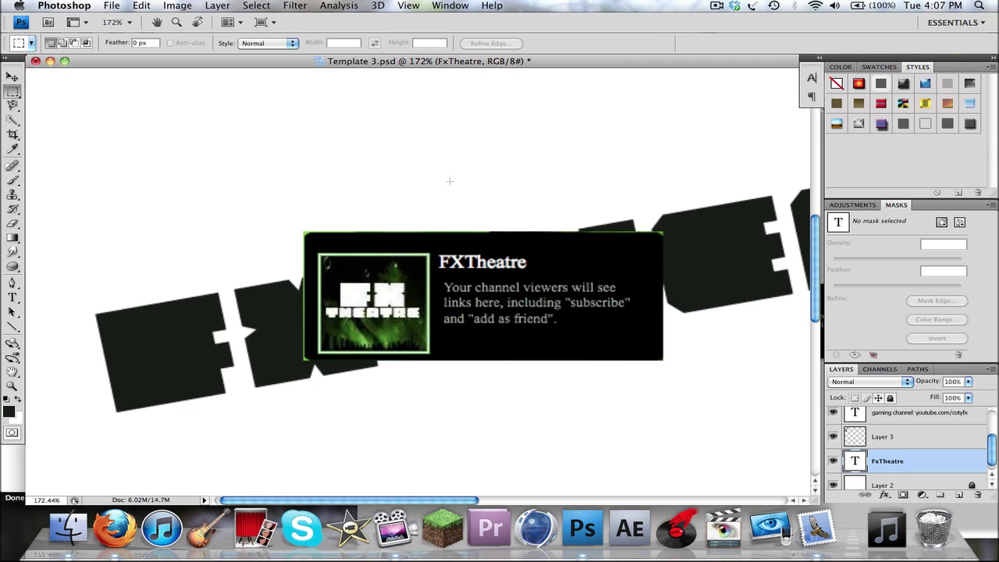
Step: Delete the channel banner screenshot on Layer 4 and the hidden template boxes on Layer 1
{"action": "scroll", "coordinate": [899, 459], "scroll_direction": "up", "scroll_amount": 2}
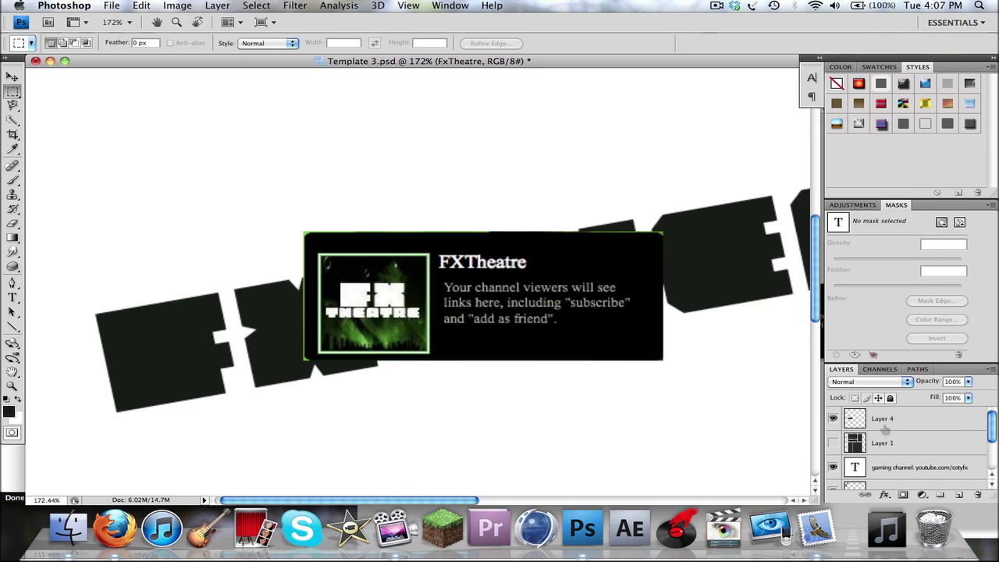
{"action": "left_click", "coordinate": [896, 426]}
{"action": "left_click_drag", "start_coordinate": [912, 424], "coordinate": [979, 497]}
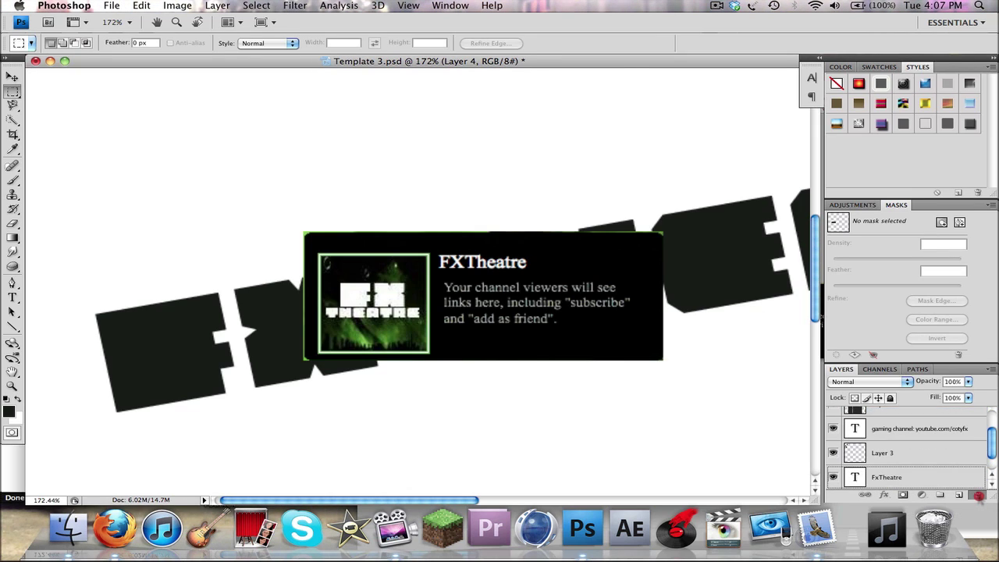
{"action": "scroll", "coordinate": [491, 335], "scroll_direction": "down", "scroll_amount": 5}
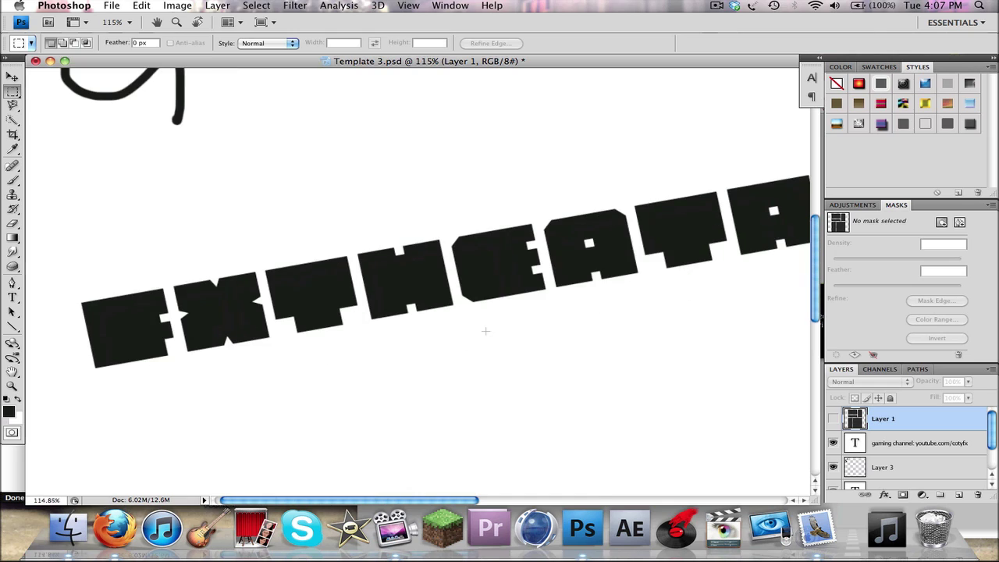
{"action": "scroll", "coordinate": [473, 343], "scroll_direction": "down", "scroll_amount": 2}
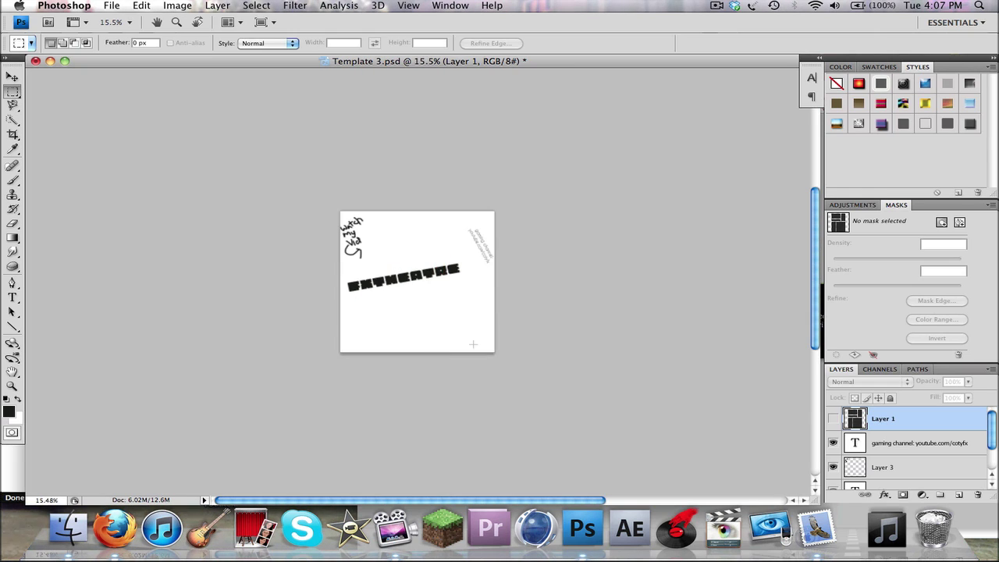
{"action": "scroll", "coordinate": [472, 343], "scroll_direction": "up", "scroll_amount": 3}
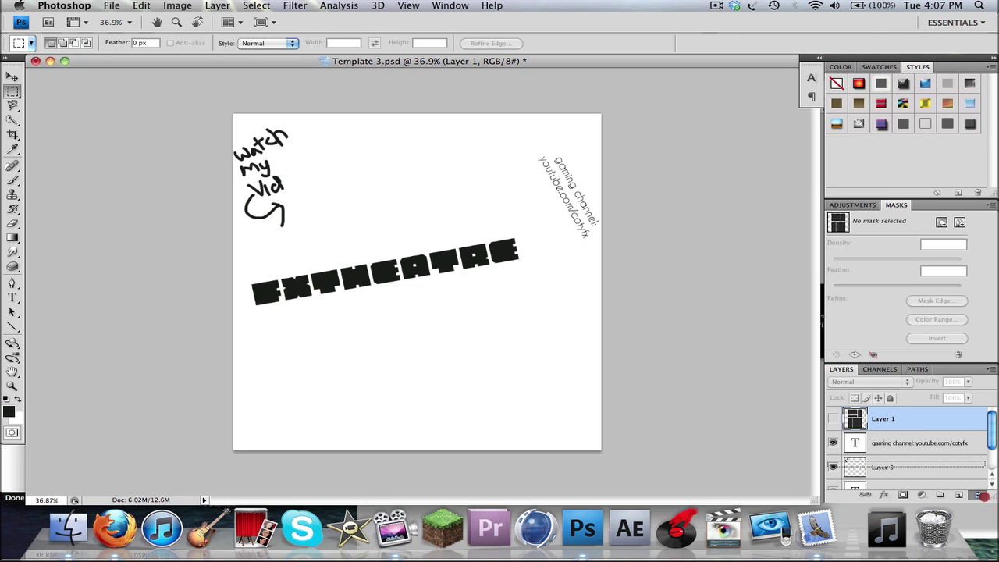
{"action": "left_click_drag", "start_coordinate": [980, 495], "coordinate": [980, 495]}
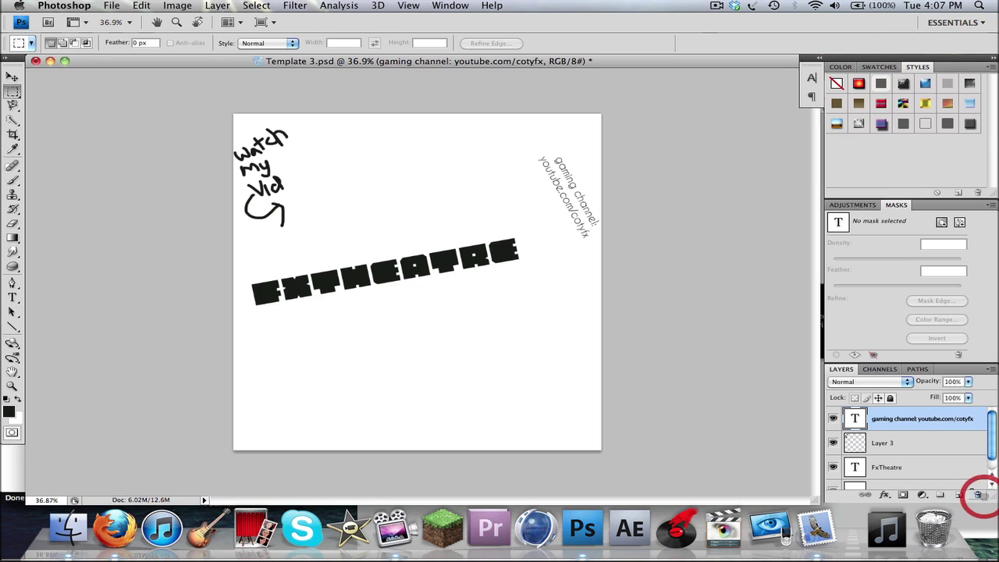
Step: Save the background as a JPEG copy named tutorialbg in the Youtube Templates folder at quality 12
{"action": "left_click", "coordinate": [112, 6]}
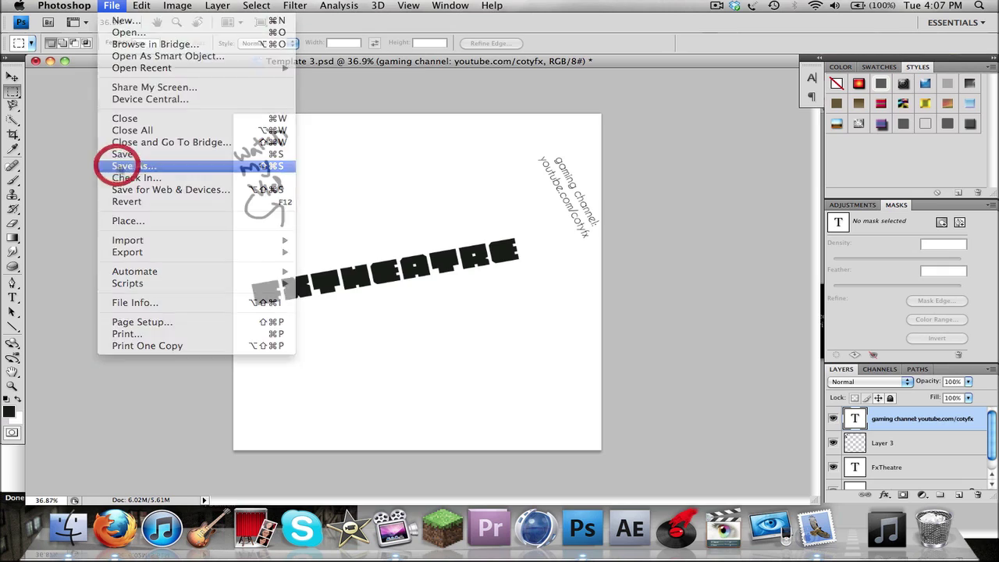
{"action": "left_click", "coordinate": [129, 166]}
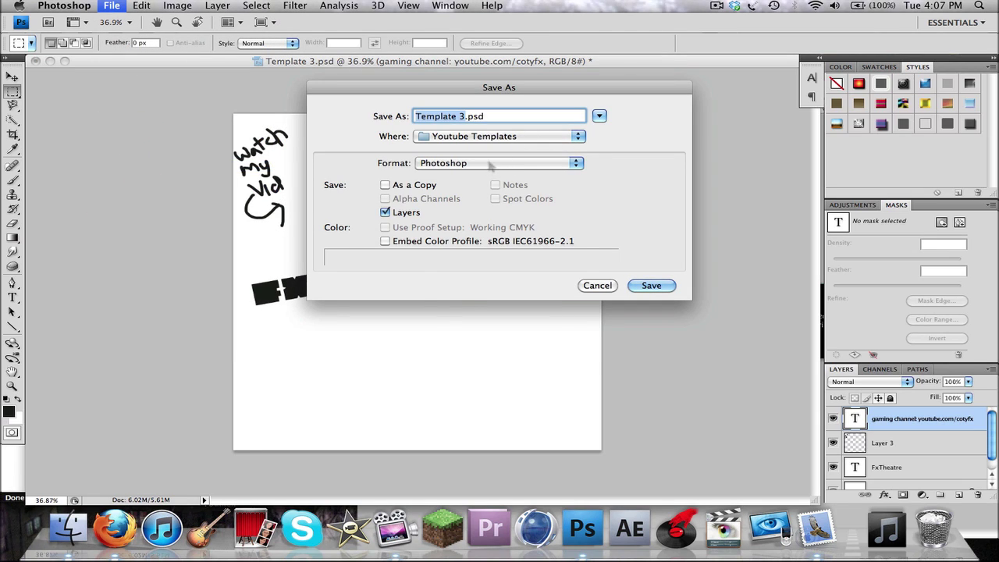
{"action": "left_click", "coordinate": [535, 164]}
{"action": "left_click", "coordinate": [442, 241]}
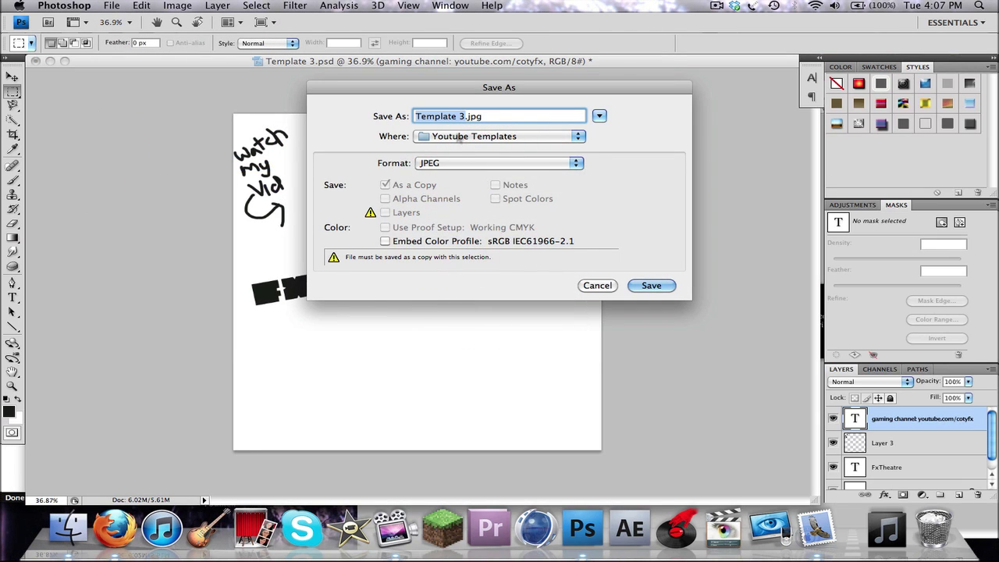
{"action": "type", "text": "tutorial"}
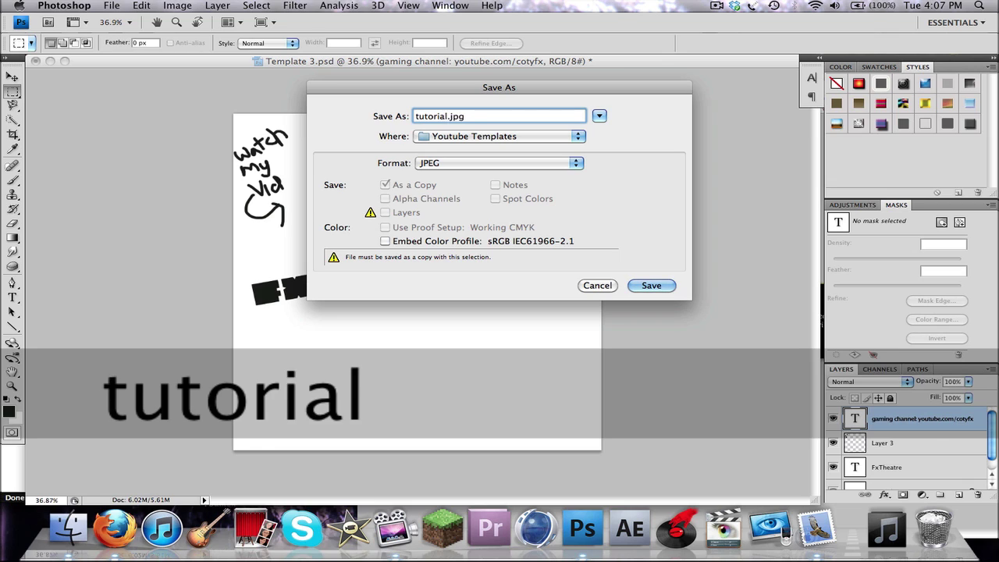
{"action": "type", "text": "bg"}
{"action": "left_click", "coordinate": [652, 286]}
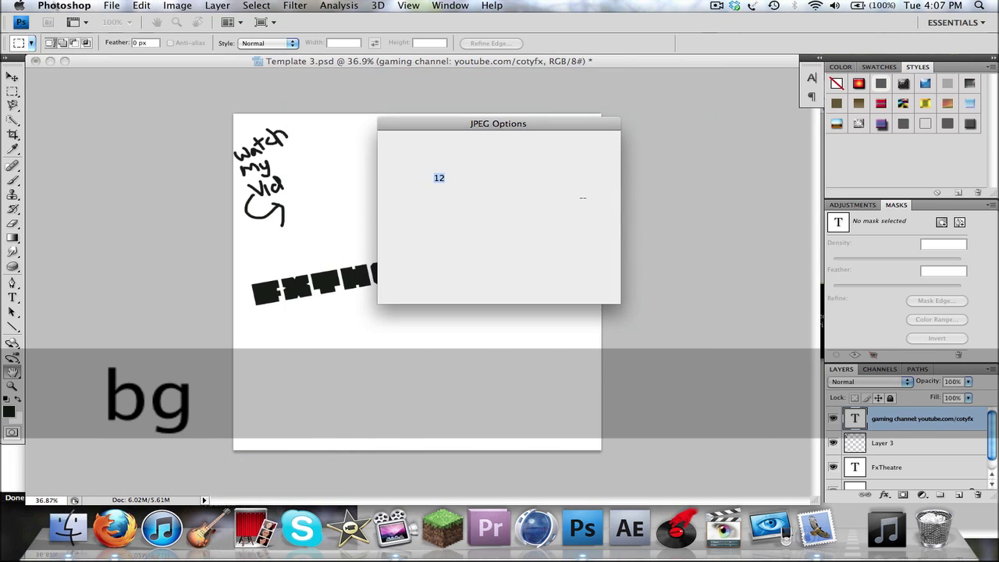
{"action": "left_click", "coordinate": [565, 142]}
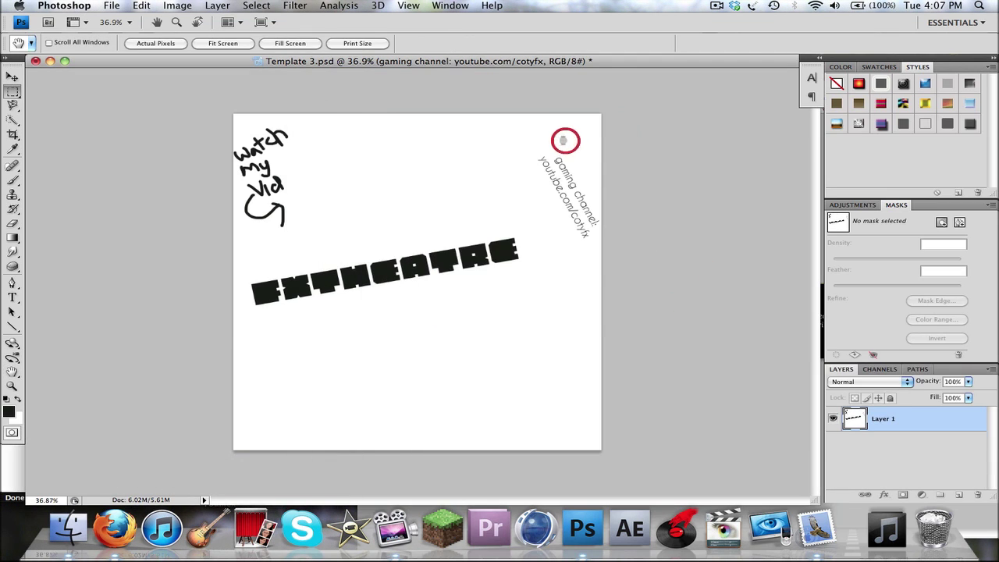
Step: Create a new document 88 pixels wide and 88 pixels high with a white background
{"action": "left_click", "coordinate": [111, 5]}
{"action": "left_click", "coordinate": [120, 22]}
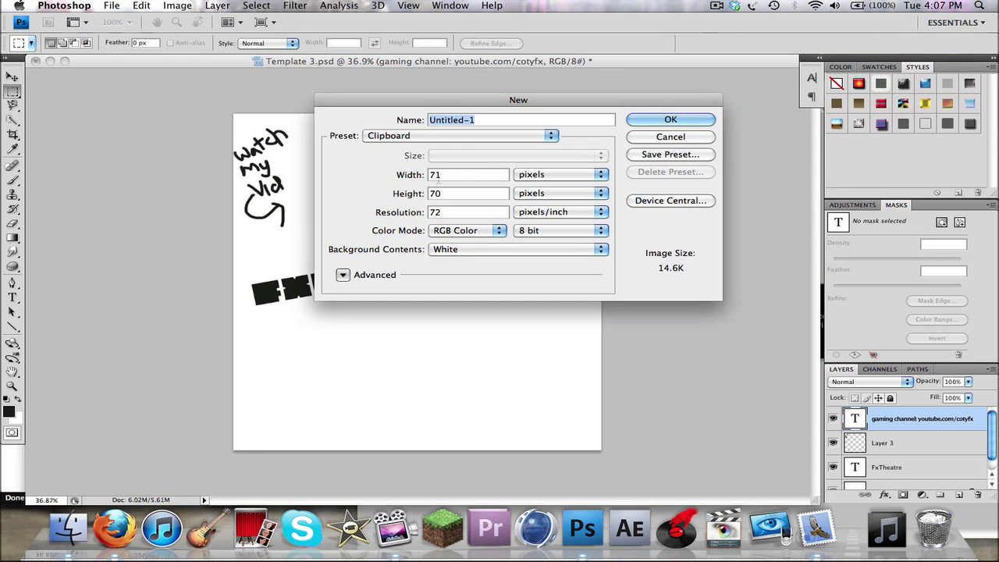
{"action": "left_click", "coordinate": [393, 173]}
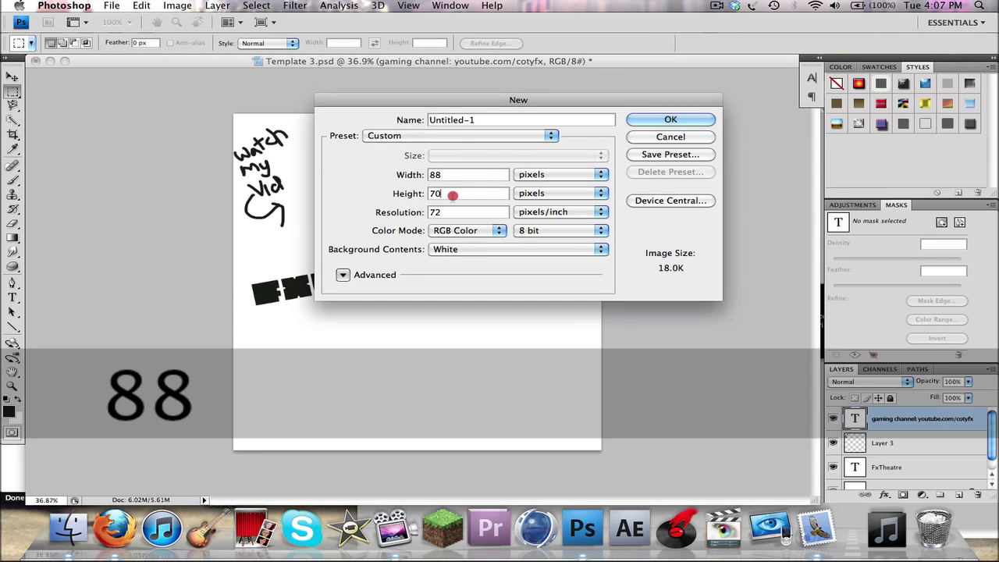
{"action": "type", "text": "88"}
{"action": "left_click", "coordinate": [679, 118]}
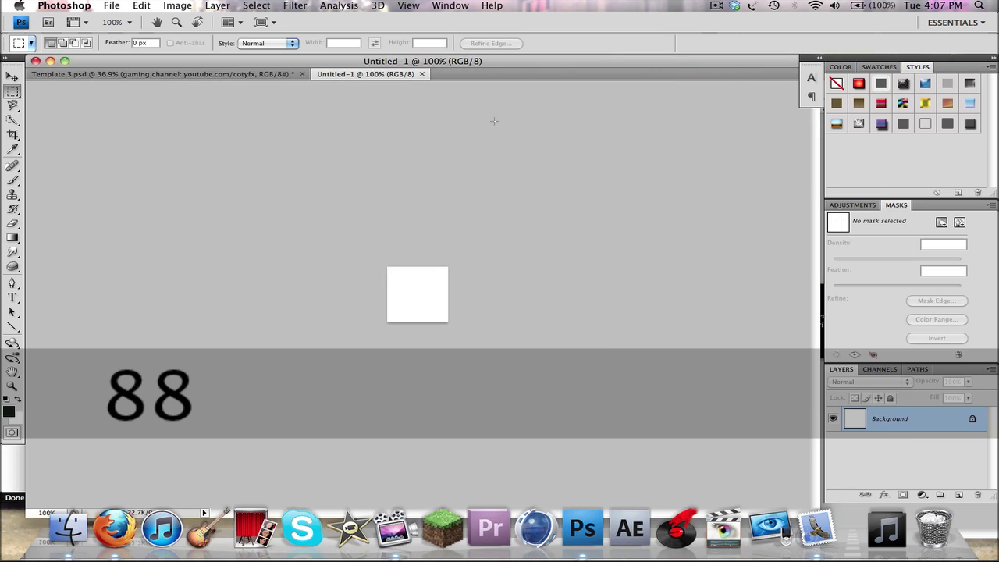
Step: Paste the copied fragment of the FxTheatre lettering into the new document
{"action": "scroll", "coordinate": [411, 298], "scroll_direction": "up", "scroll_amount": 5}
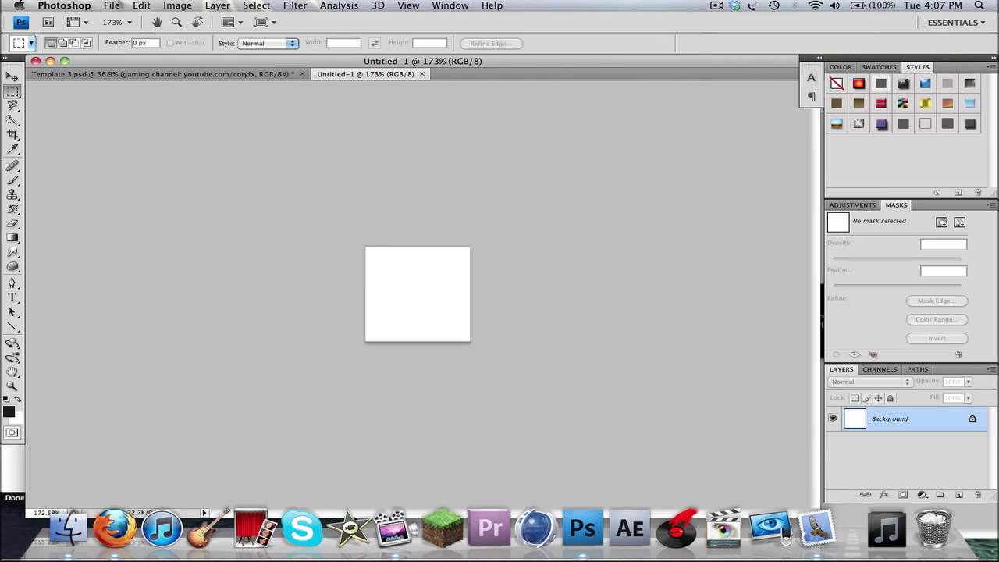
{"action": "left_click", "coordinate": [111, 5]}
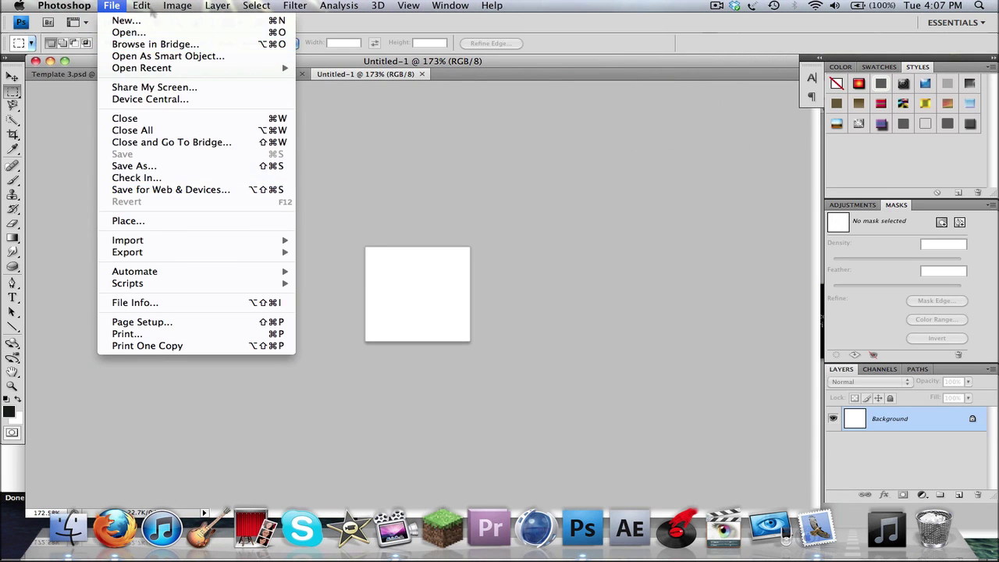
{"action": "left_click", "coordinate": [156, 118]}
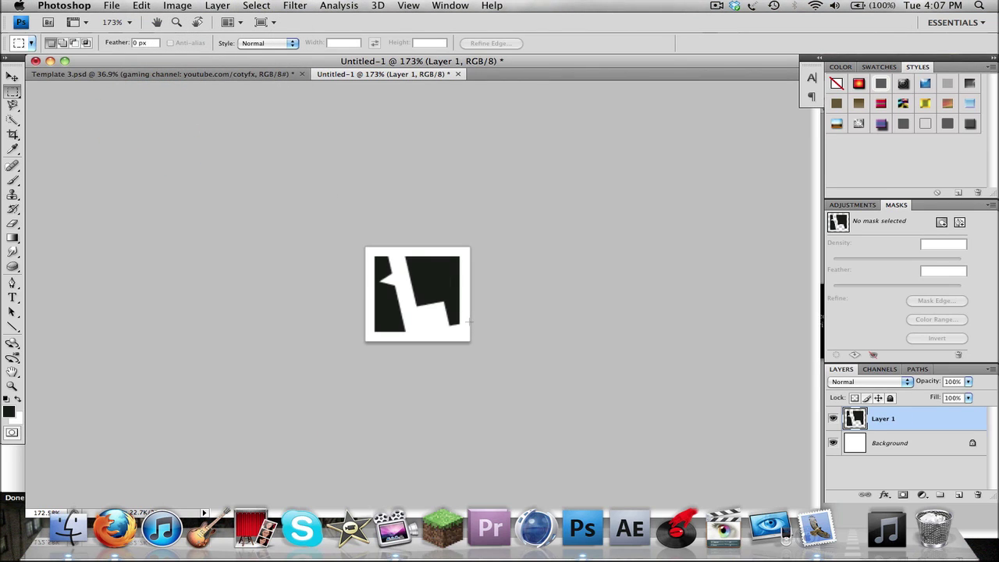
Step: Try to enlarge the pasted lettering on Layer 1 with Free Transform so that it fills the whole canvas
{"action": "scroll", "coordinate": [469, 321], "scroll_direction": "up", "scroll_amount": 3}
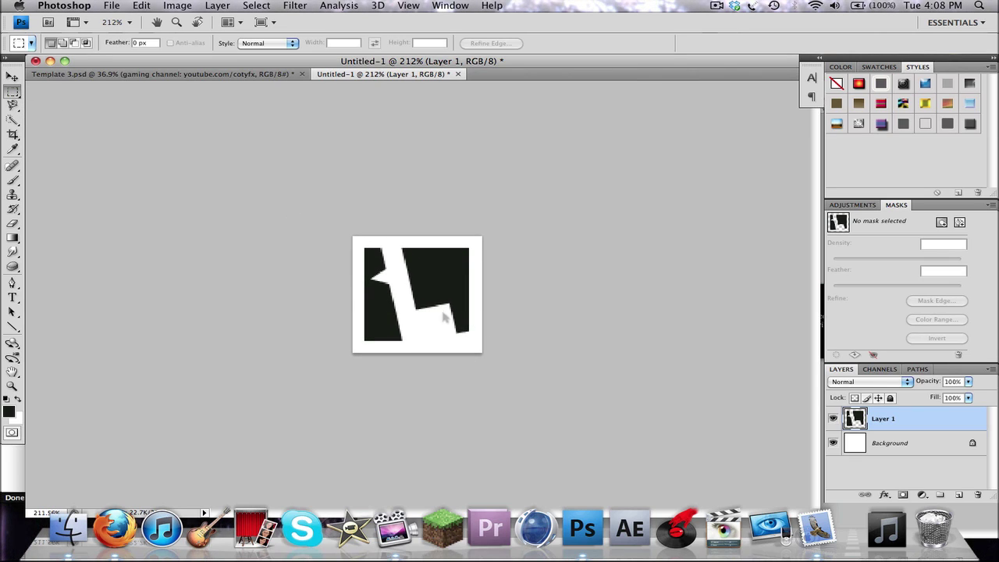
{"action": "right_click", "coordinate": [443, 315]}
{"action": "left_click", "coordinate": [454, 409]}
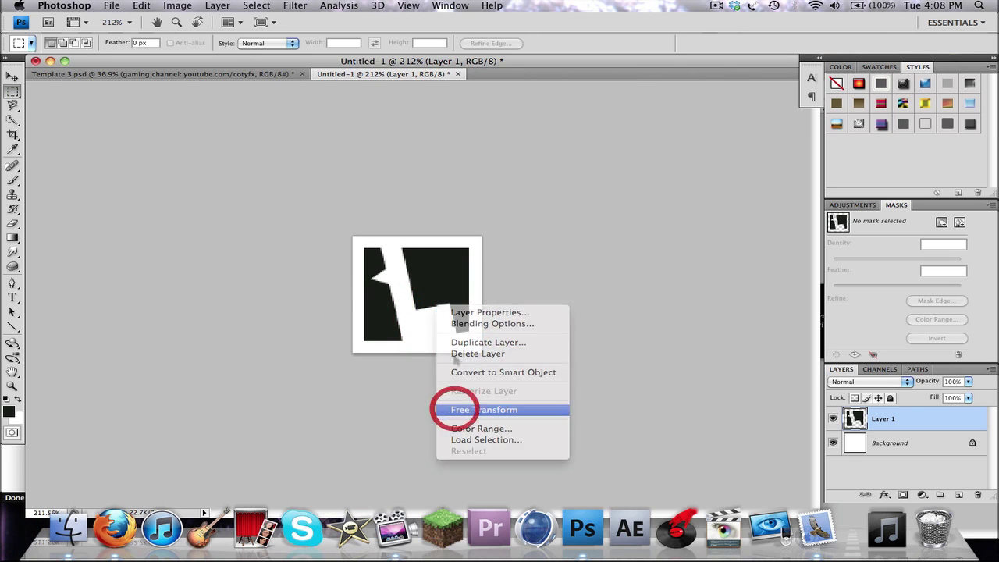
{"action": "left_click_drag", "start_coordinate": [474, 245], "coordinate": [483, 235]}
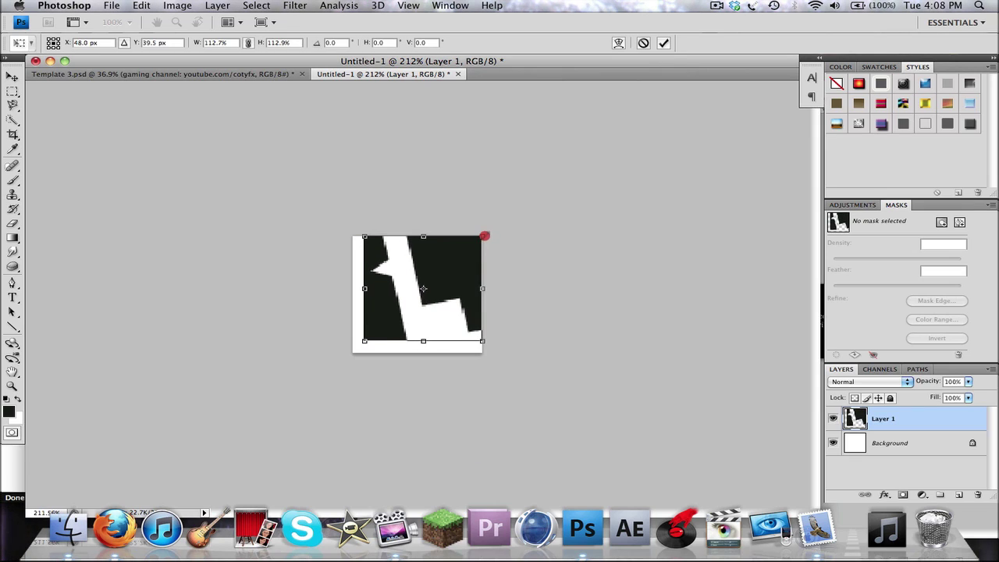
{"action": "left_click_drag", "start_coordinate": [367, 340], "coordinate": [354, 352]}
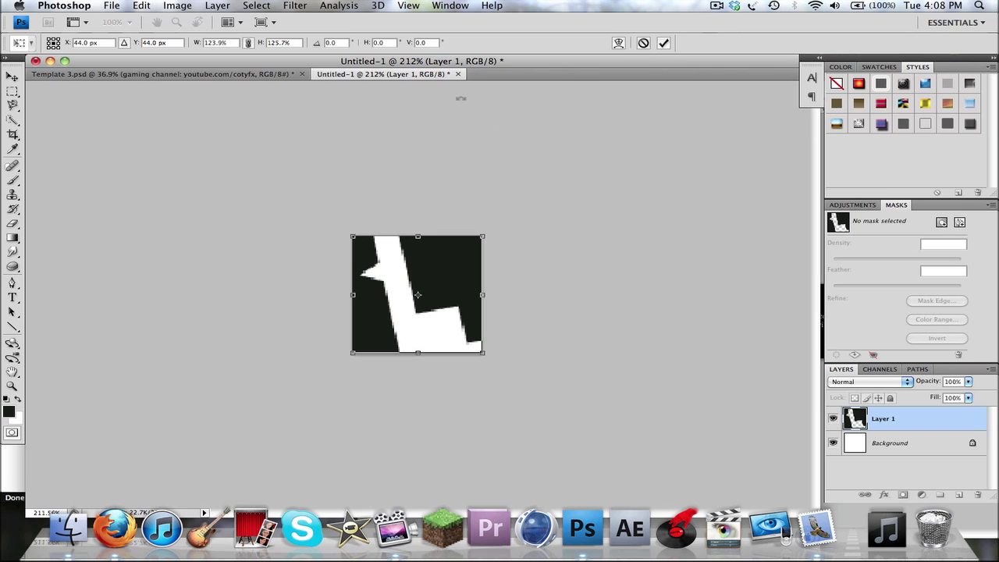
{"action": "left_click", "coordinate": [234, 74]}
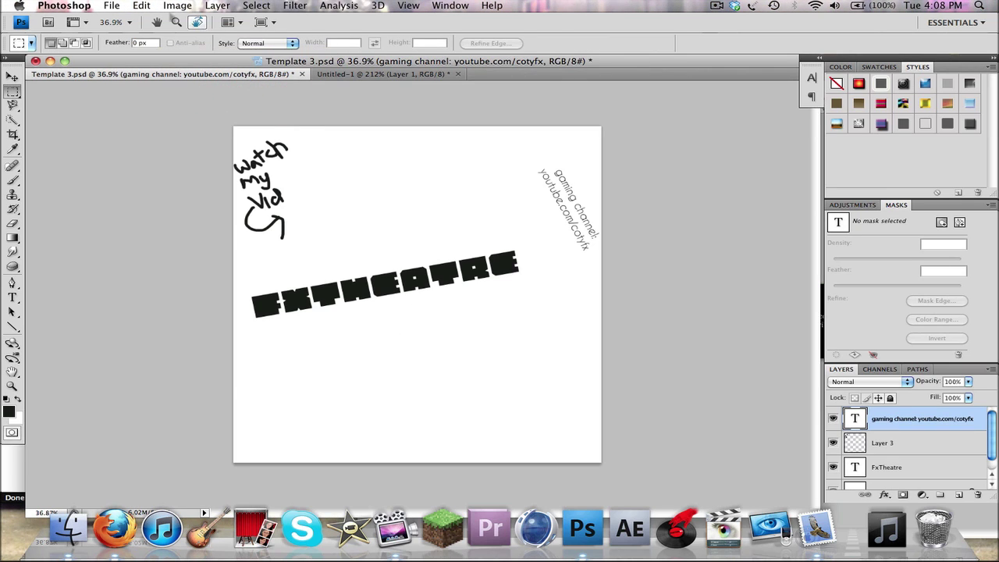
{"action": "left_click", "coordinate": [141, 5]}
{"action": "mouse_move", "coordinate": [177, 5]}
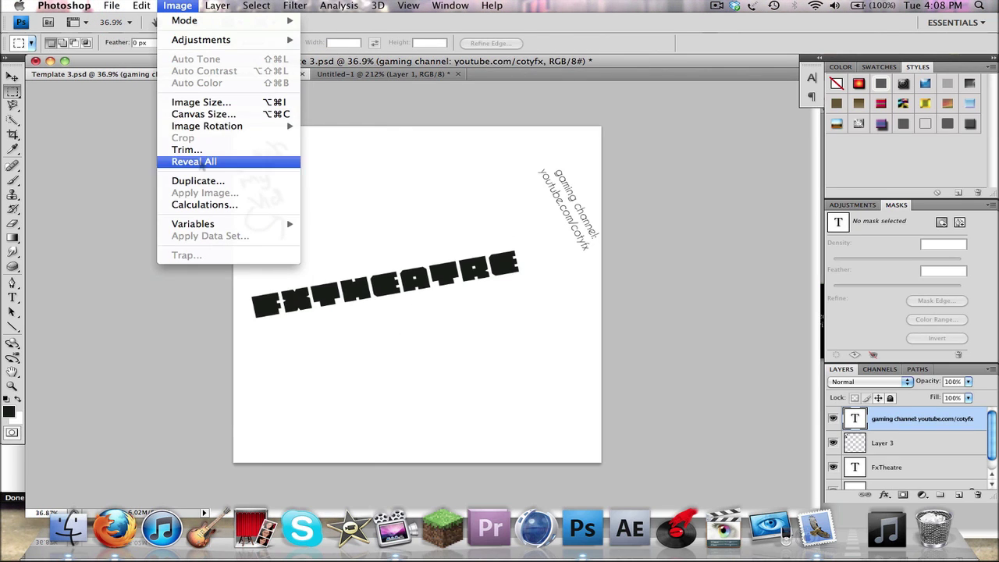
{"action": "mouse_move", "coordinate": [141, 5]}
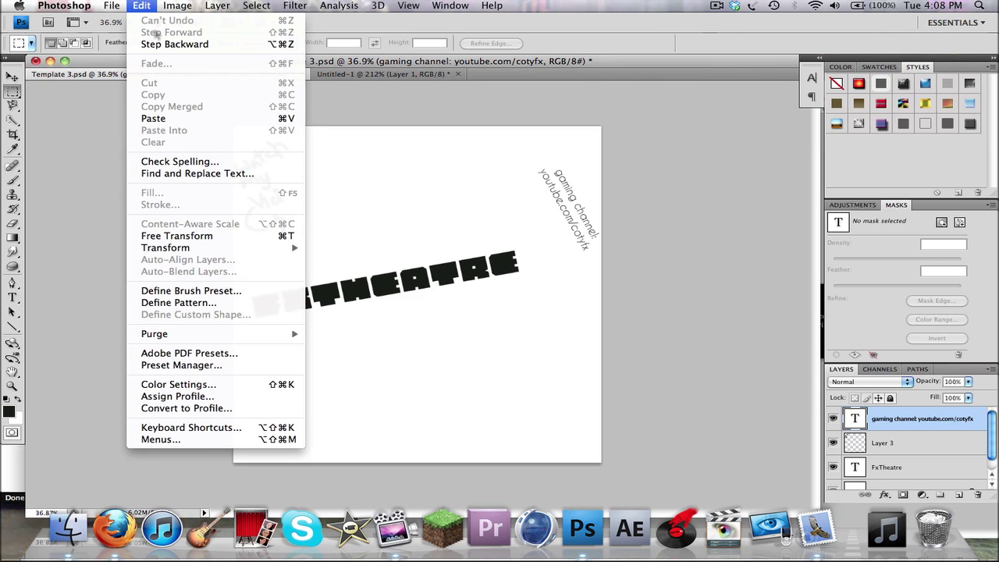
{"action": "left_click", "coordinate": [437, 100]}
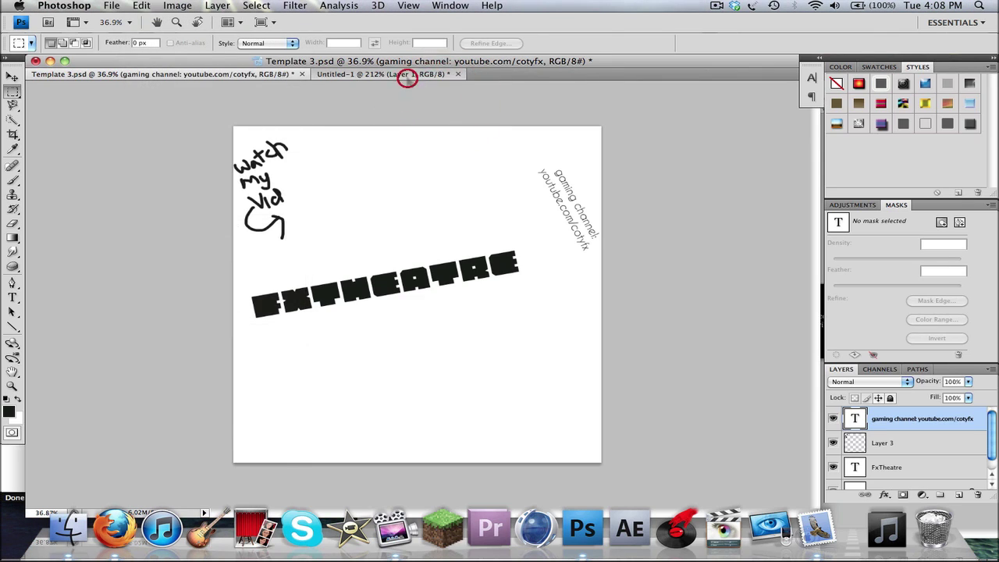
Step: Enlarge the lettering fragment on Layer 1 of the icon document with Free Transform until it fills the whole canvas
{"action": "left_click", "coordinate": [407, 76]}
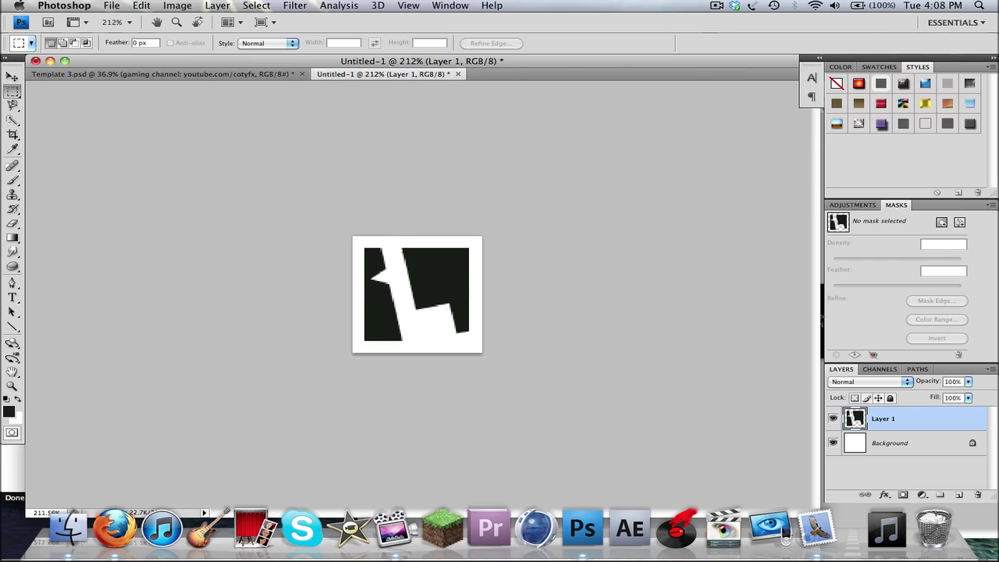
{"action": "right_click", "coordinate": [400, 269]}
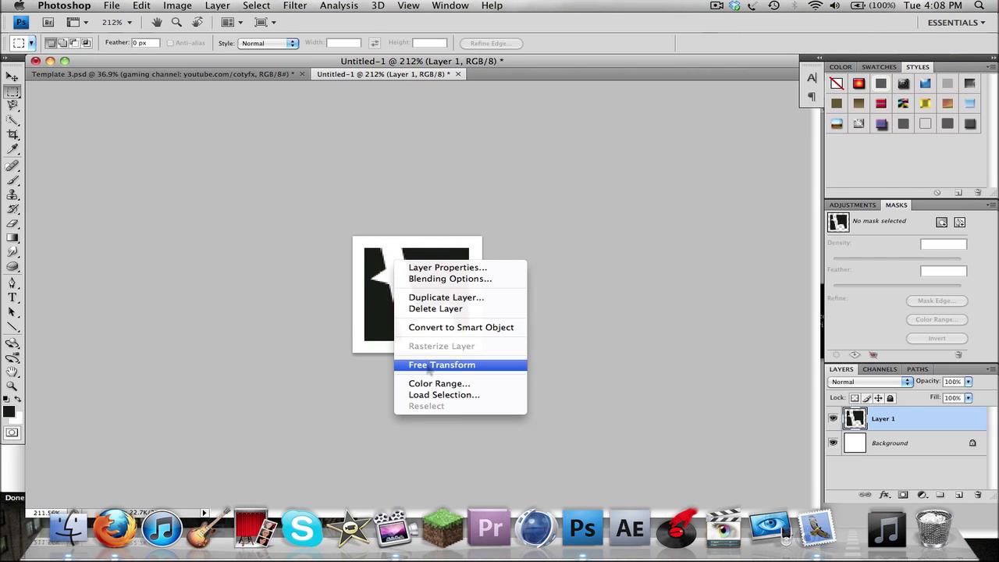
{"action": "left_click", "coordinate": [426, 364]}
{"action": "left_click_drag", "start_coordinate": [469, 249], "coordinate": [481, 236]}
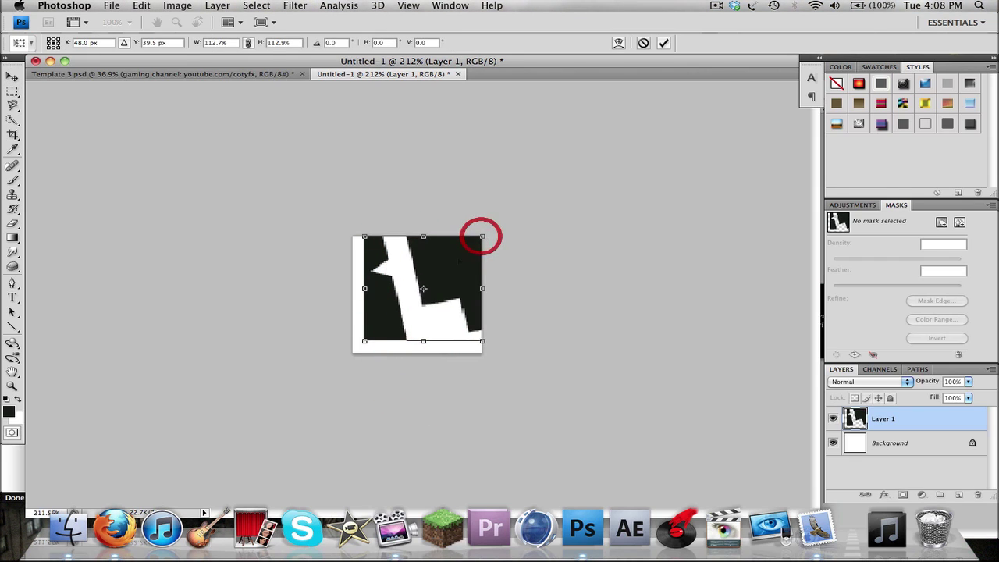
{"action": "left_click_drag", "start_coordinate": [362, 344], "coordinate": [353, 352]}
Step: Apply the transformation and save the icon as a JPEG named tutorialicon in the Youtube Templates folder
{"action": "left_click", "coordinate": [114, 7]}
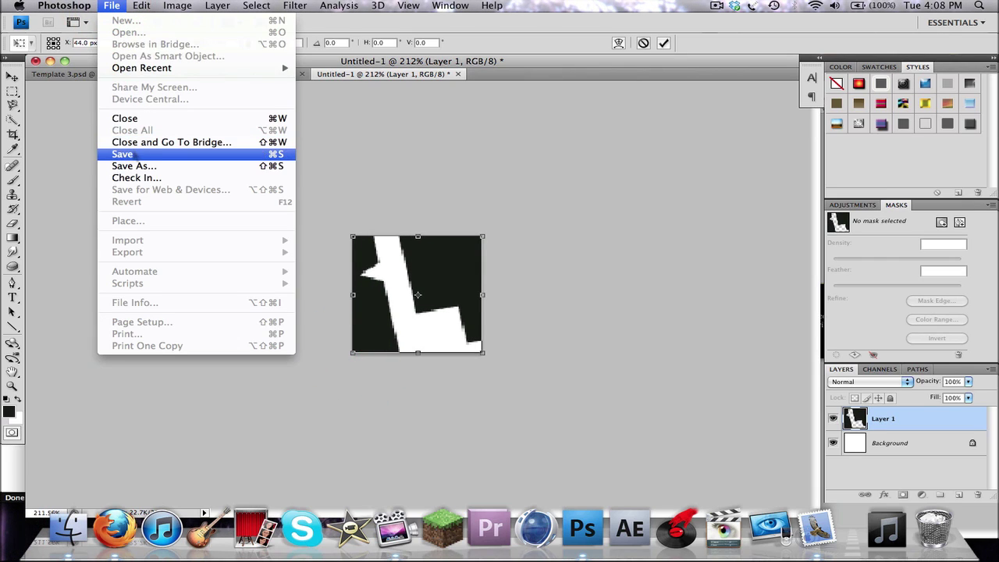
{"action": "left_click", "coordinate": [131, 164]}
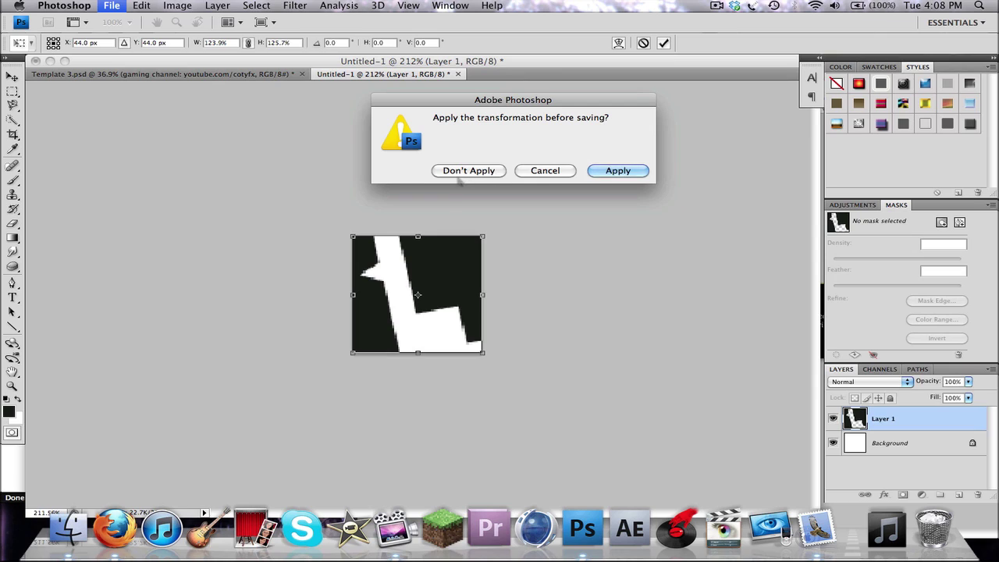
{"action": "left_click", "coordinate": [628, 170]}
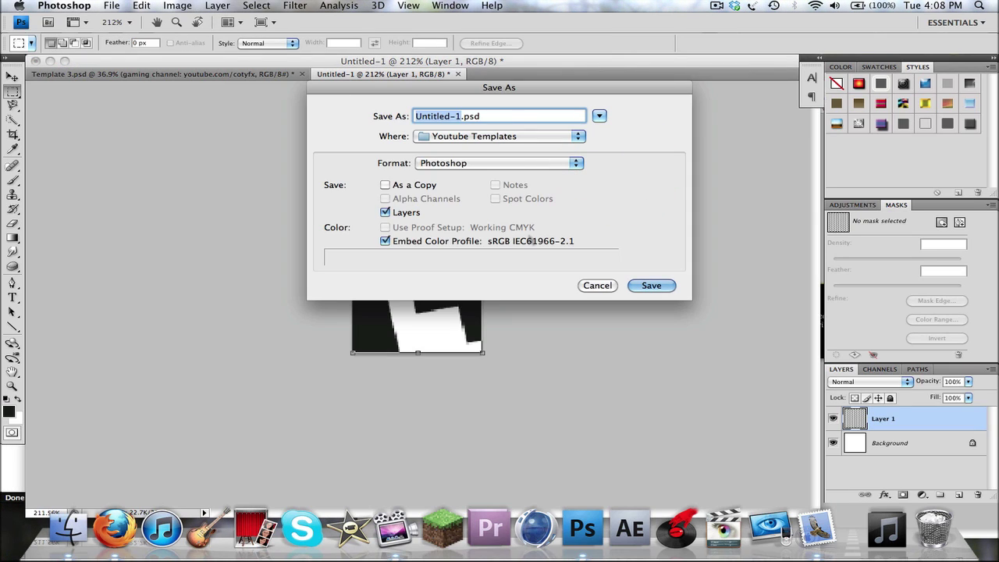
{"action": "type", "text": "tutorialbg"}
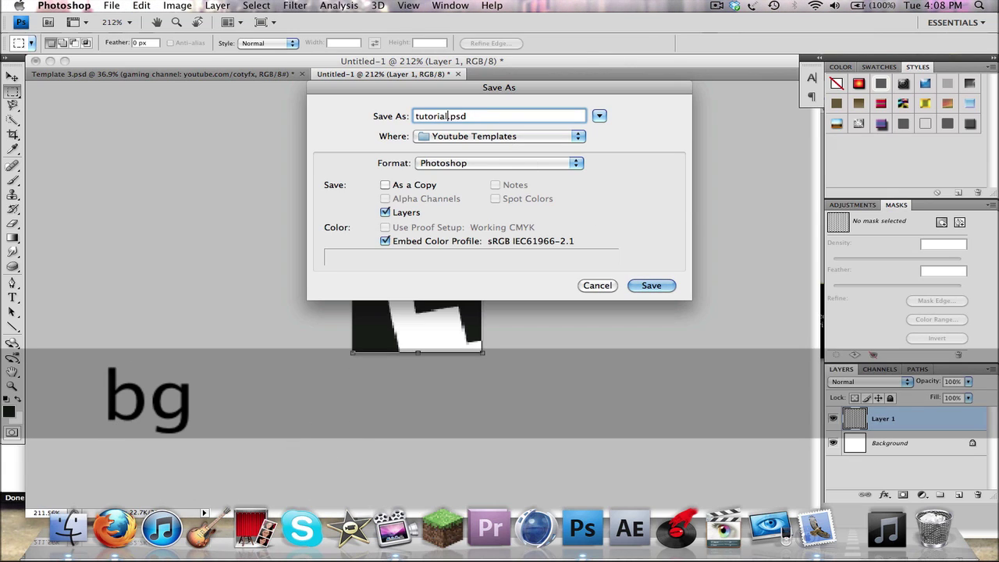
{"action": "type", "text": "icon"}
{"action": "left_click", "coordinate": [526, 164]}
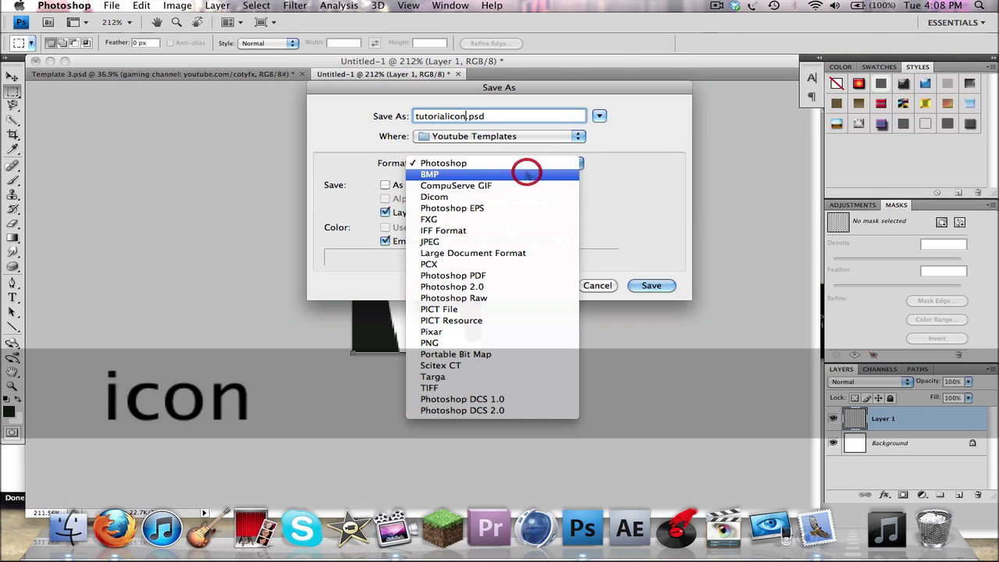
{"action": "left_click", "coordinate": [465, 236]}
{"action": "left_click", "coordinate": [644, 284]}
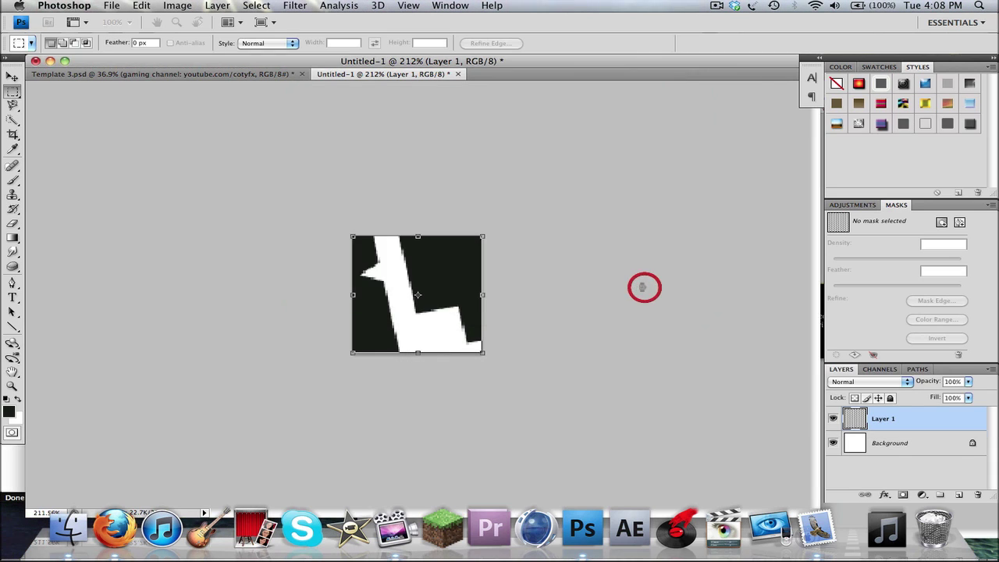
{"action": "left_click", "coordinate": [595, 143]}
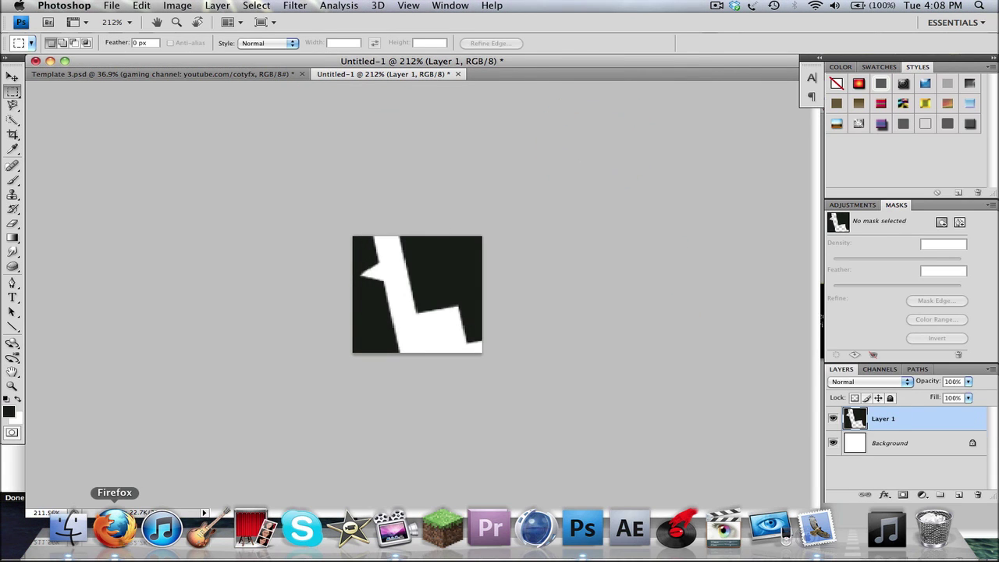
Step: Switch to Firefox, open the FXTheatre channel page and look through its Modules and Videos and Playlists settings
{"action": "left_click", "coordinate": [114, 529]}
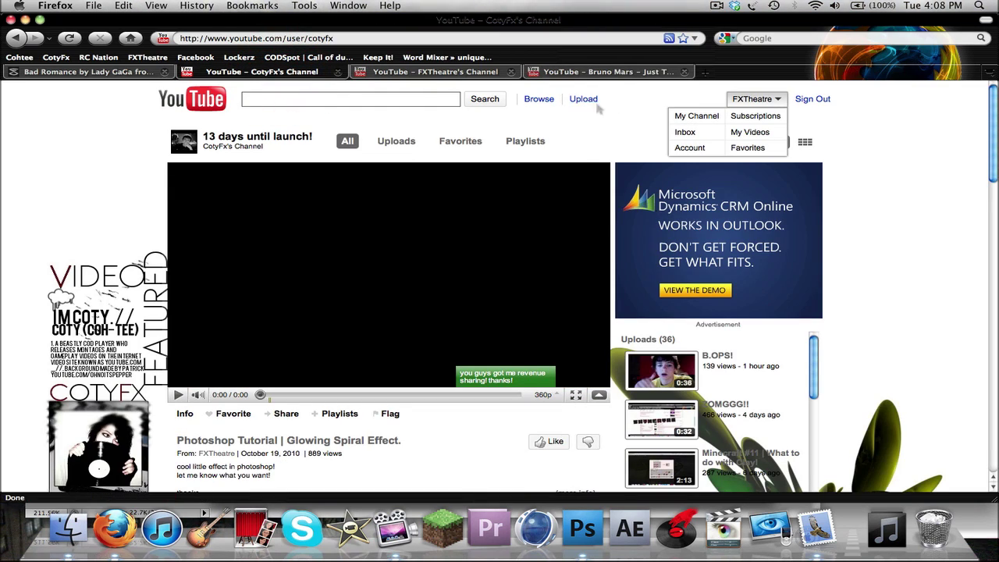
{"action": "left_click", "coordinate": [712, 118]}
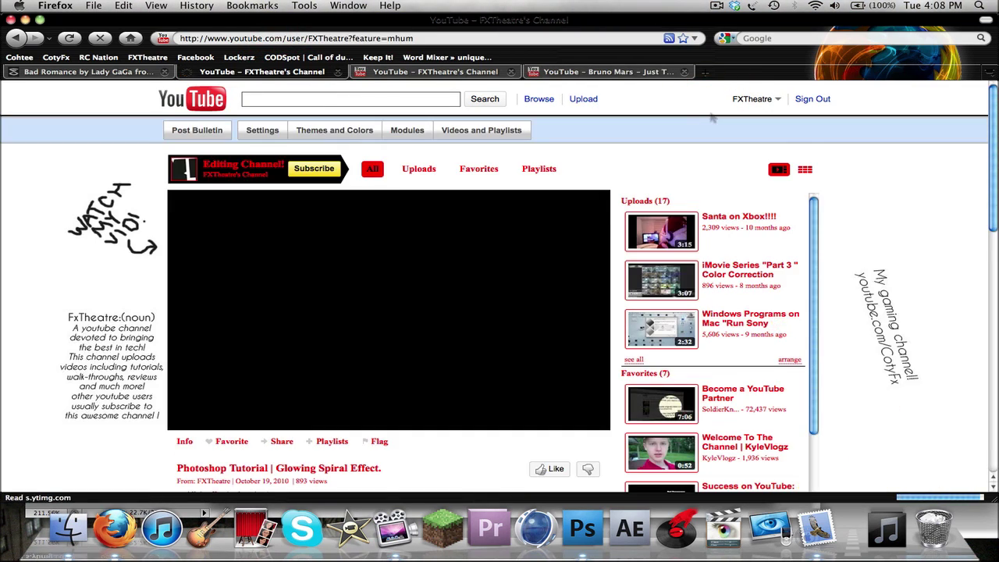
{"action": "left_click", "coordinate": [408, 129]}
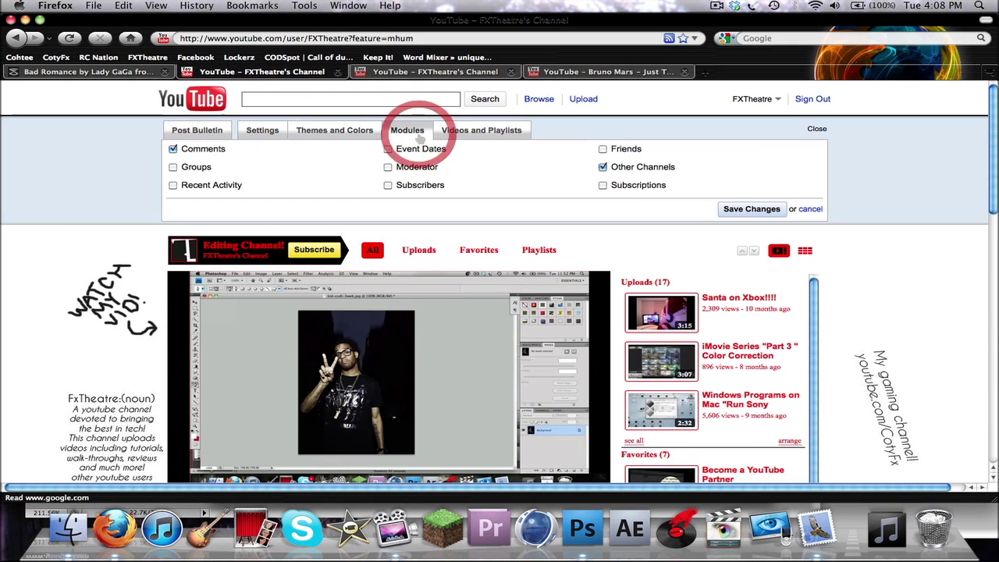
{"action": "right_click", "coordinate": [459, 133]}
{"action": "left_click", "coordinate": [425, 129]}
{"action": "left_click", "coordinate": [456, 130]}
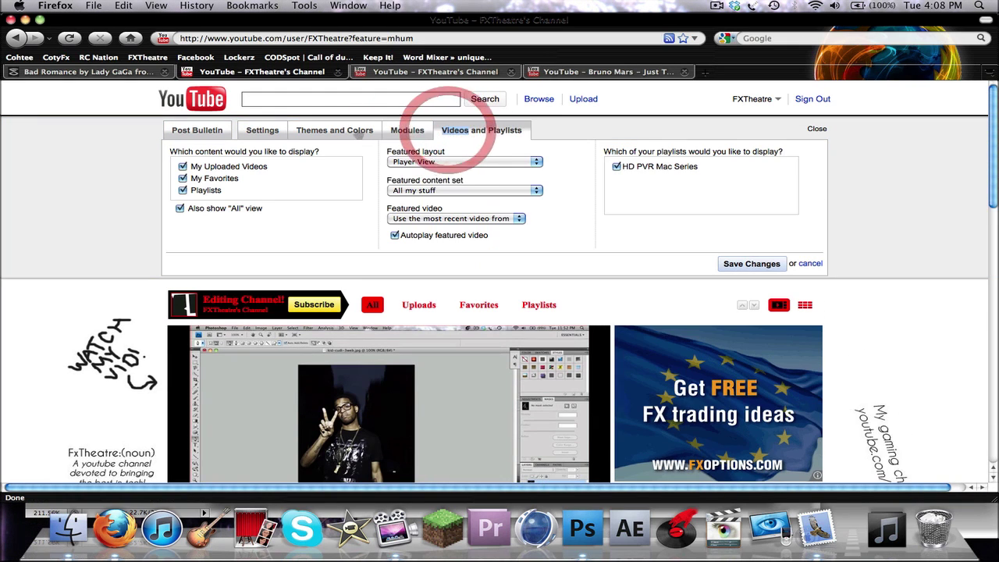
Step: Create a new channel theme based on the Stealth 3 theme
{"action": "left_click", "coordinate": [351, 130]}
{"action": "left_click", "coordinate": [254, 225]}
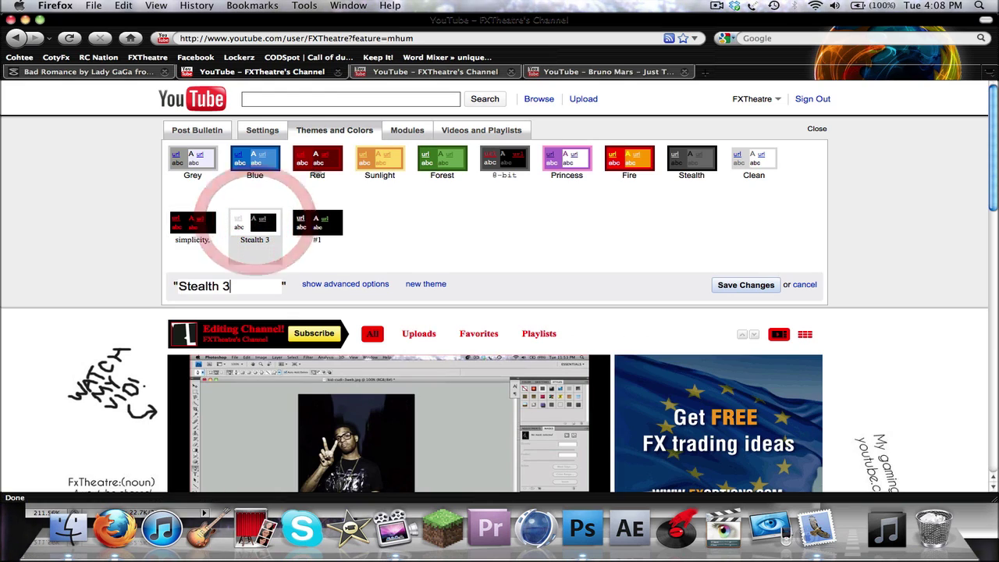
{"action": "left_click", "coordinate": [426, 283]}
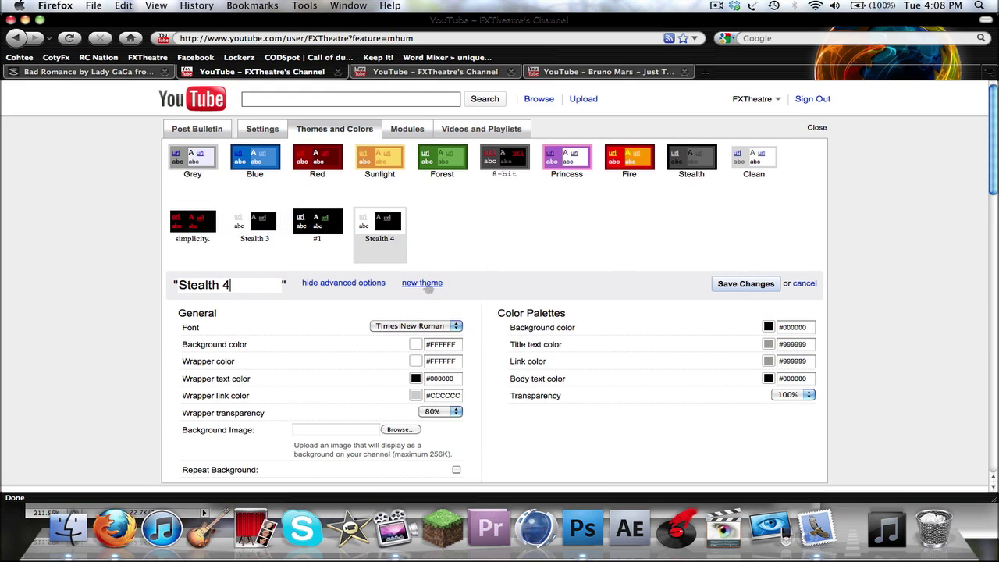
Step: Find tutorialbg.jpg by searching for tutorial among file names and upload it as the new theme's background image
{"action": "scroll", "coordinate": [434, 251], "scroll_direction": "down", "scroll_amount": 3}
{"action": "left_click", "coordinate": [399, 342]}
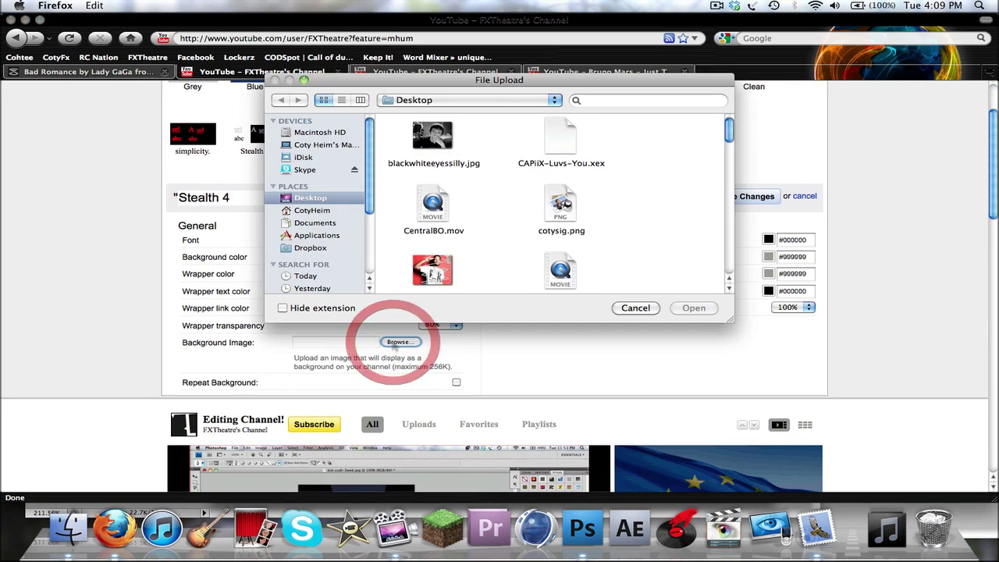
{"action": "scroll", "coordinate": [481, 223], "scroll_direction": "down", "scroll_amount": 5}
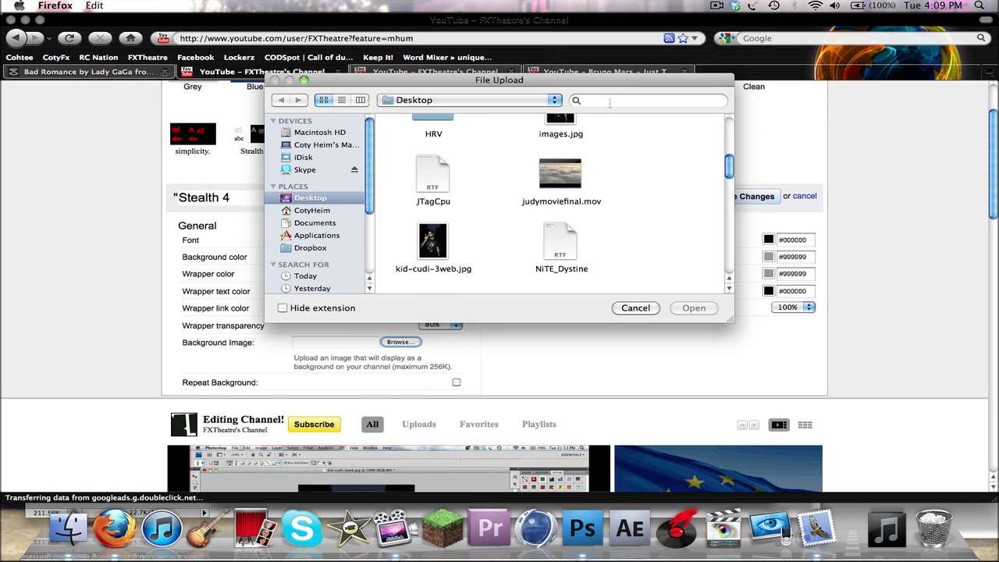
{"action": "type", "text": "tutorial"}
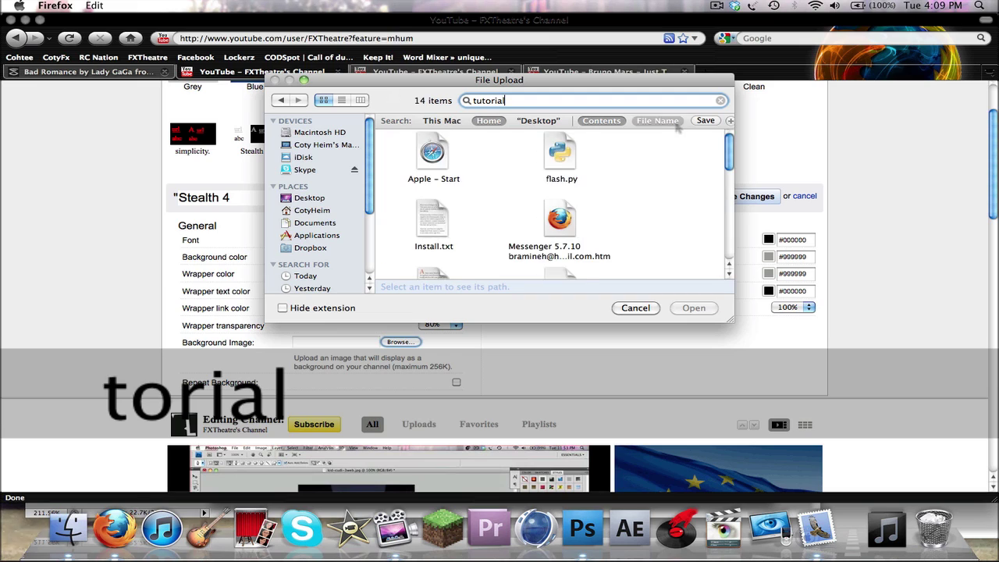
{"action": "left_click", "coordinate": [665, 121]}
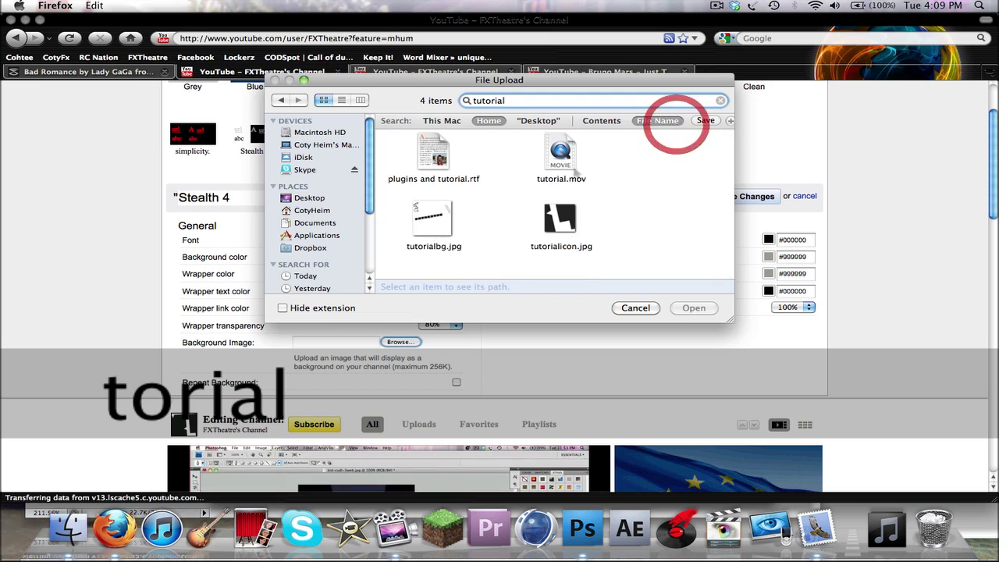
{"action": "left_click", "coordinate": [556, 216]}
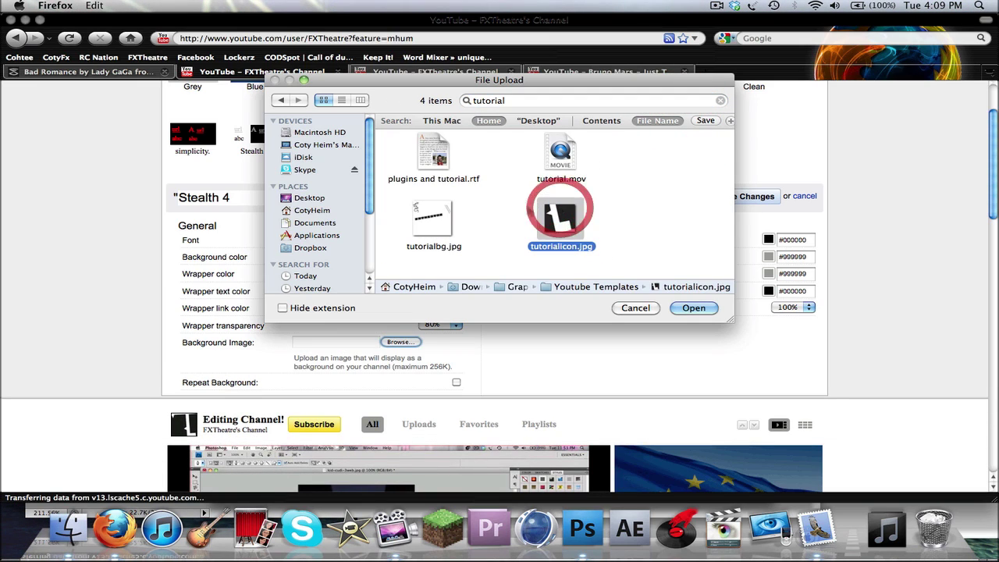
{"action": "left_click", "coordinate": [294, 346]}
{"action": "double_click", "coordinate": [435, 224]}
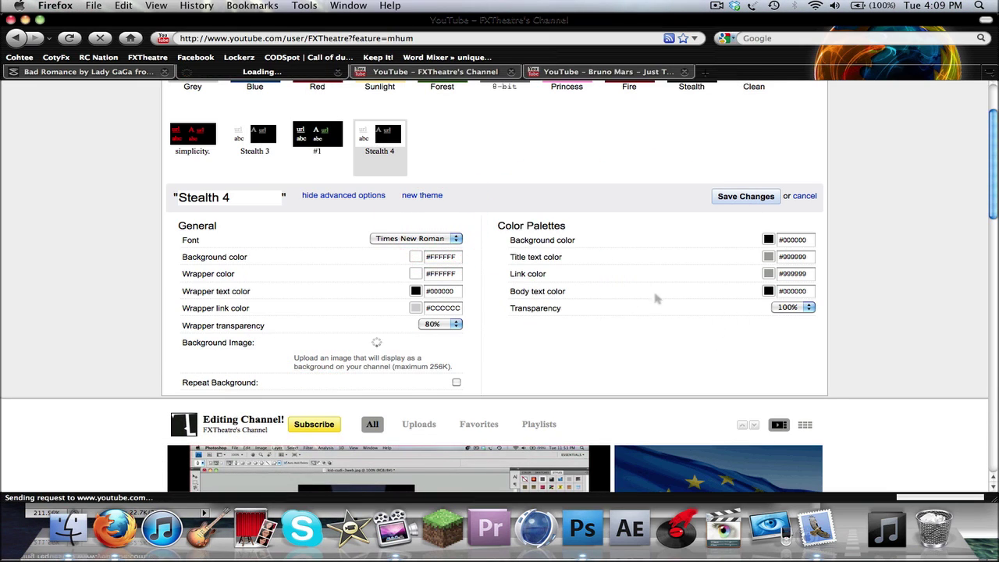
Step: Check the background on the channel page, set the wrapper transparency to 100%, and save the theme changes
{"action": "scroll", "coordinate": [648, 286], "scroll_direction": "down", "scroll_amount": 5}
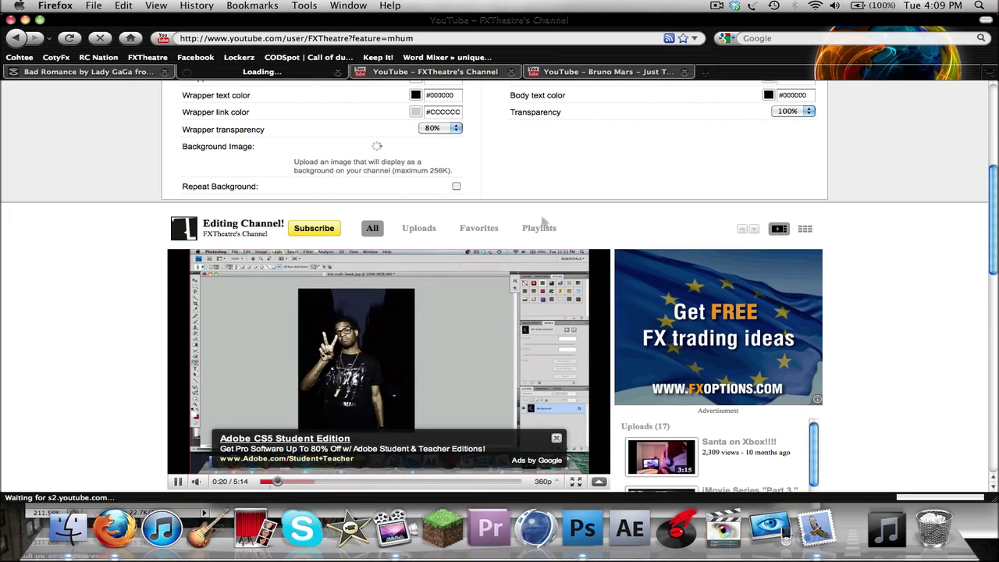
{"action": "scroll", "coordinate": [543, 223], "scroll_direction": "down", "scroll_amount": 5}
{"action": "scroll", "coordinate": [544, 222], "scroll_direction": "down", "scroll_amount": 5}
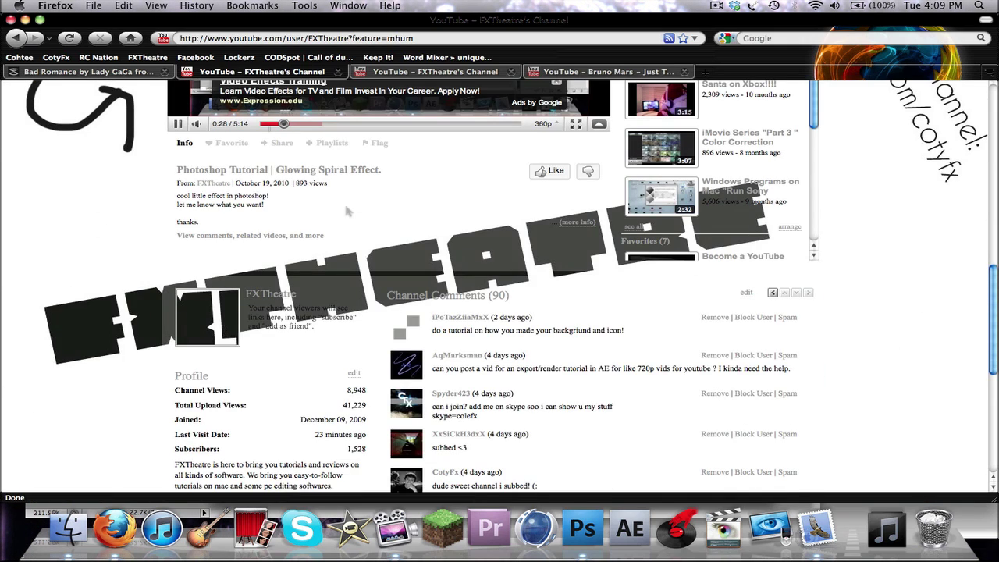
{"action": "scroll", "coordinate": [348, 212], "scroll_direction": "up", "scroll_amount": 10}
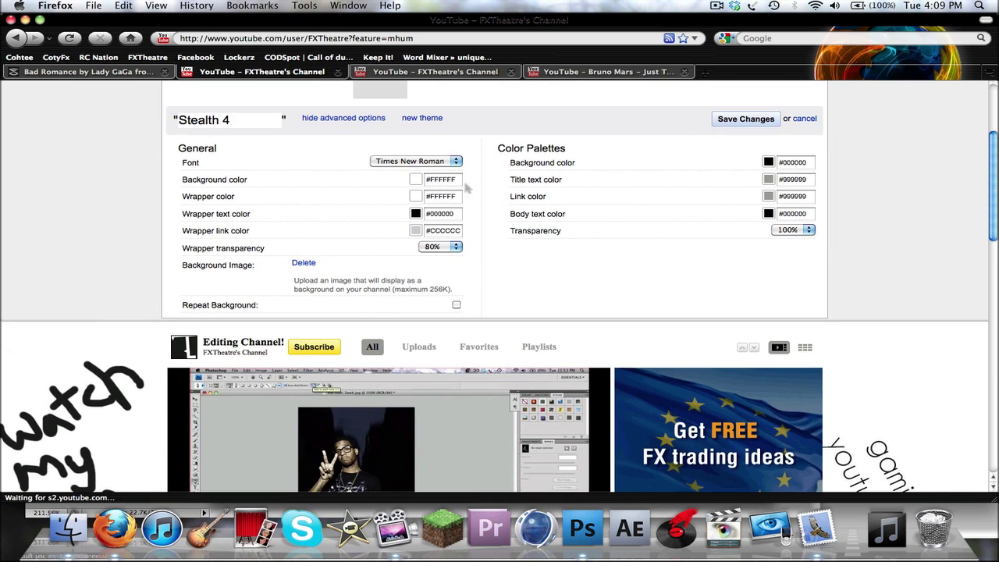
{"action": "left_click", "coordinate": [433, 247]}
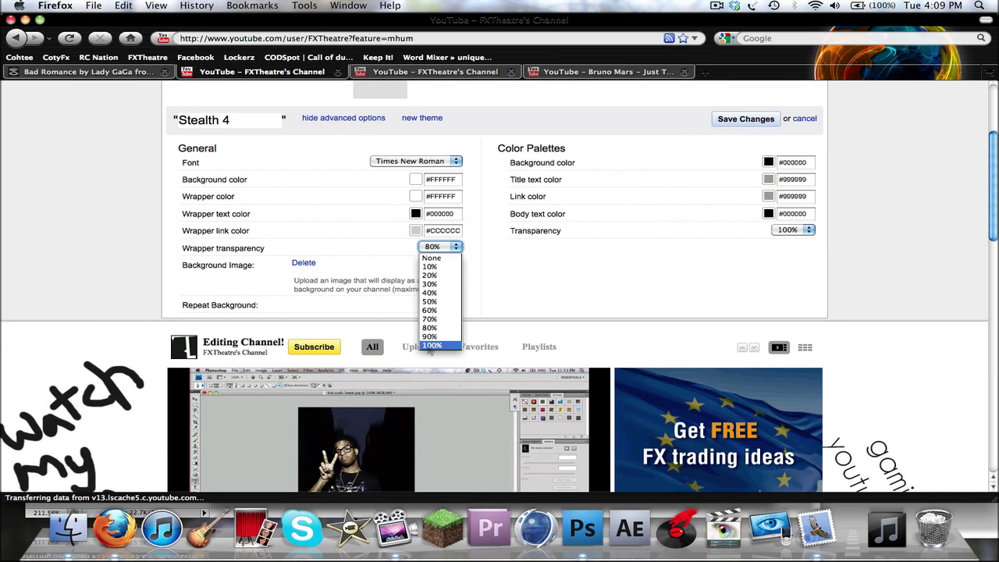
{"action": "left_click", "coordinate": [428, 348]}
{"action": "scroll", "coordinate": [428, 350], "scroll_direction": "down", "scroll_amount": 5}
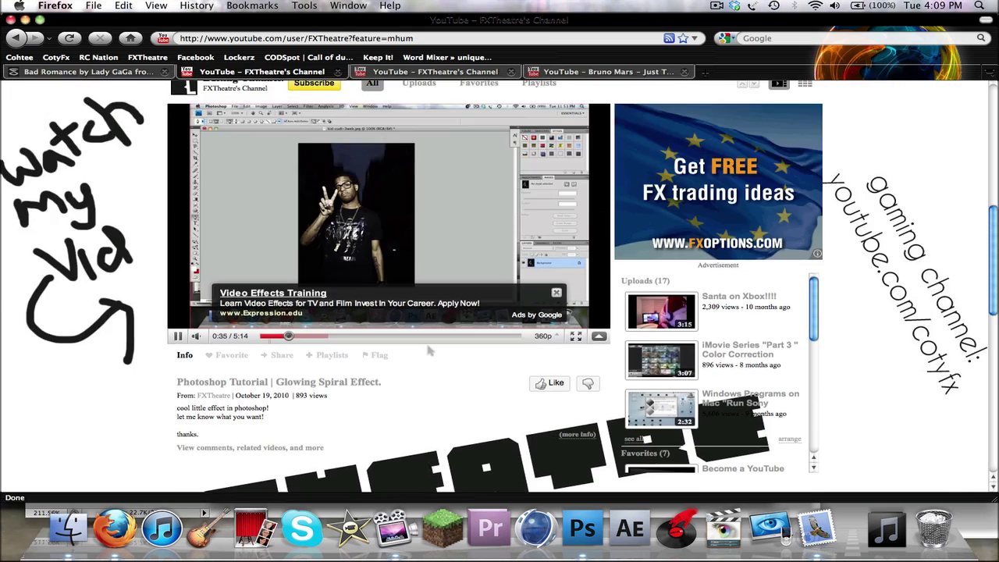
{"action": "scroll", "coordinate": [428, 351], "scroll_direction": "down", "scroll_amount": 2}
{"action": "scroll", "coordinate": [551, 152], "scroll_direction": "up", "scroll_amount": 7}
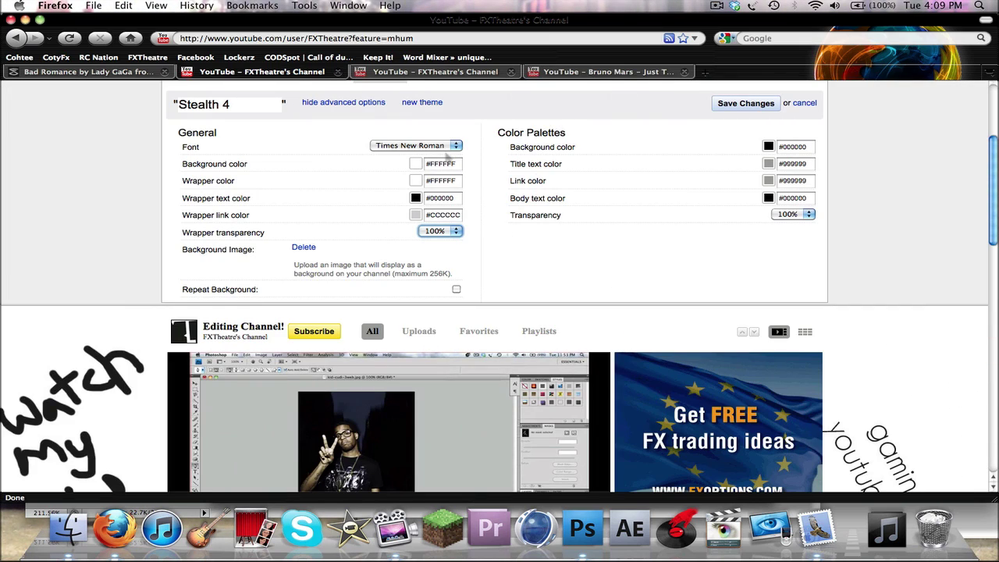
{"action": "scroll", "coordinate": [450, 160], "scroll_direction": "up", "scroll_amount": 3}
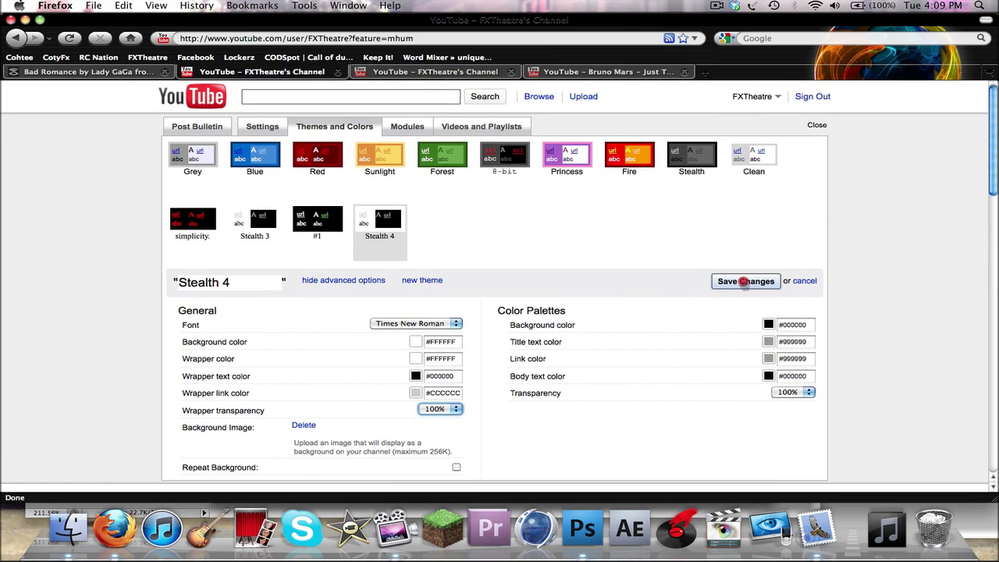
{"action": "left_click", "coordinate": [744, 282]}
Step: Open the YouTube account settings and start changing the FXTheatre profile picture
{"action": "left_click", "coordinate": [750, 96]}
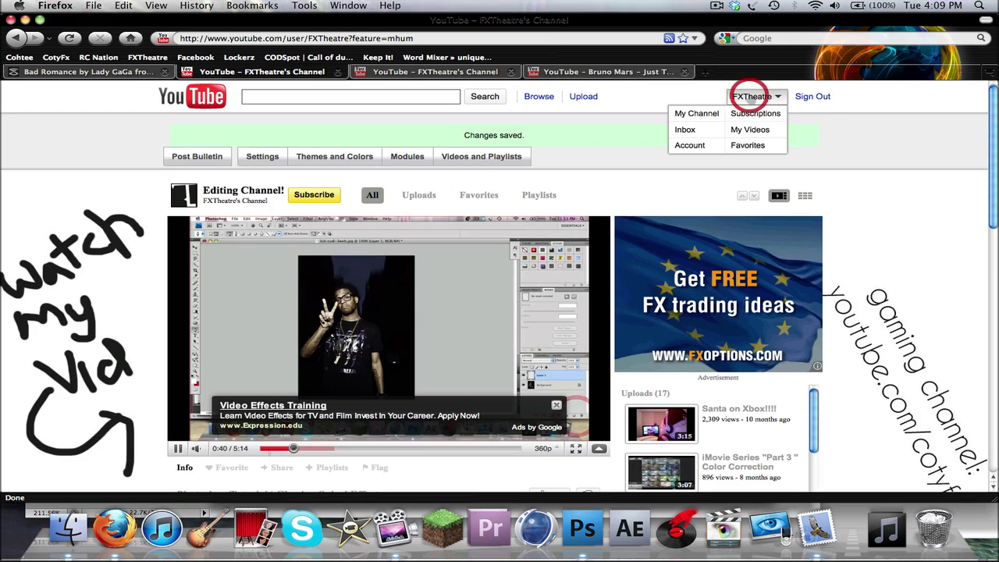
{"action": "left_click", "coordinate": [689, 146]}
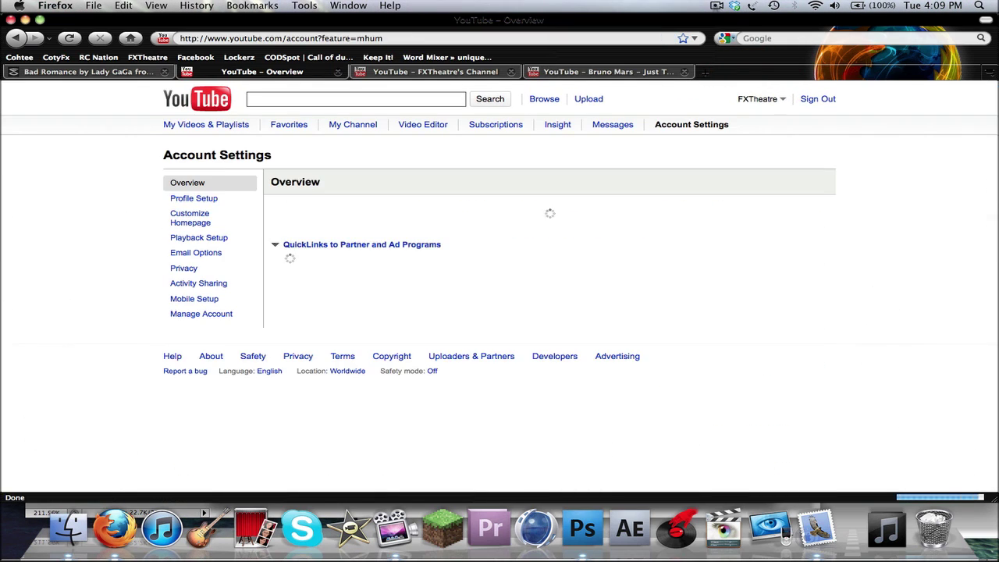
{"action": "left_click", "coordinate": [717, 7]}
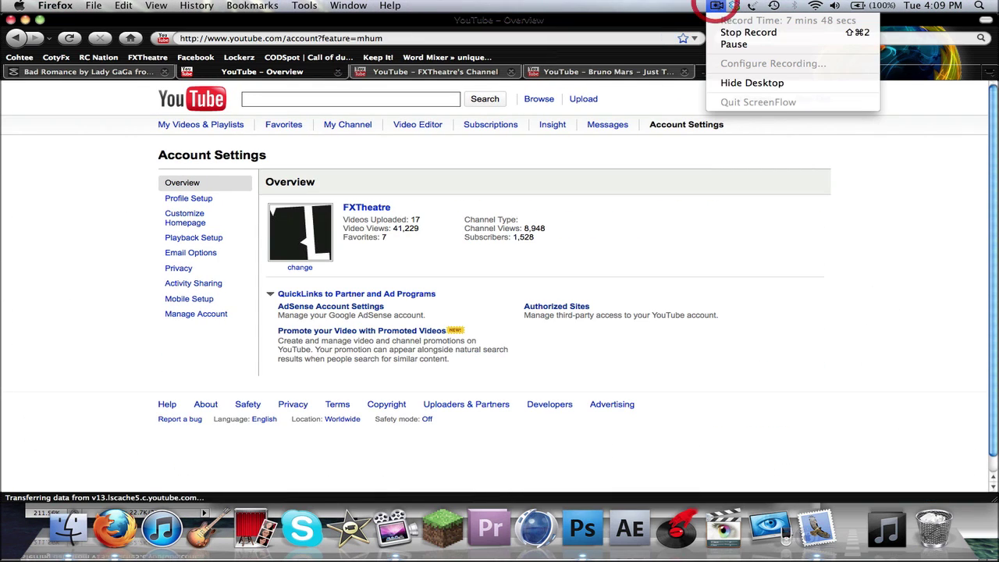
{"action": "left_click", "coordinate": [697, 189]}
{"action": "left_click", "coordinate": [290, 267]}
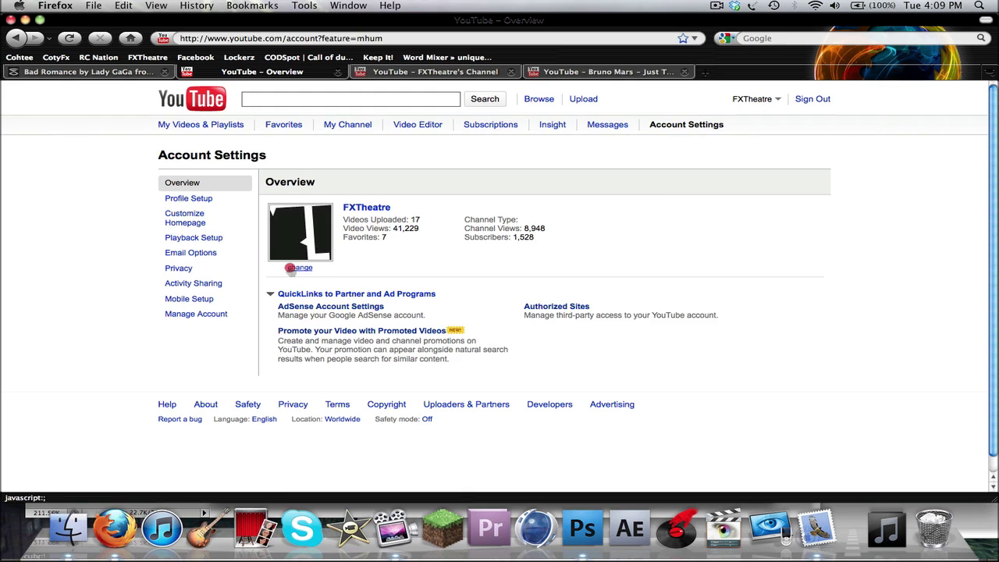
Step: Find tutorialicon.jpg by searching for tutorial among file names, upload it as the profile picture, and save the changes
{"action": "left_click", "coordinate": [505, 323]}
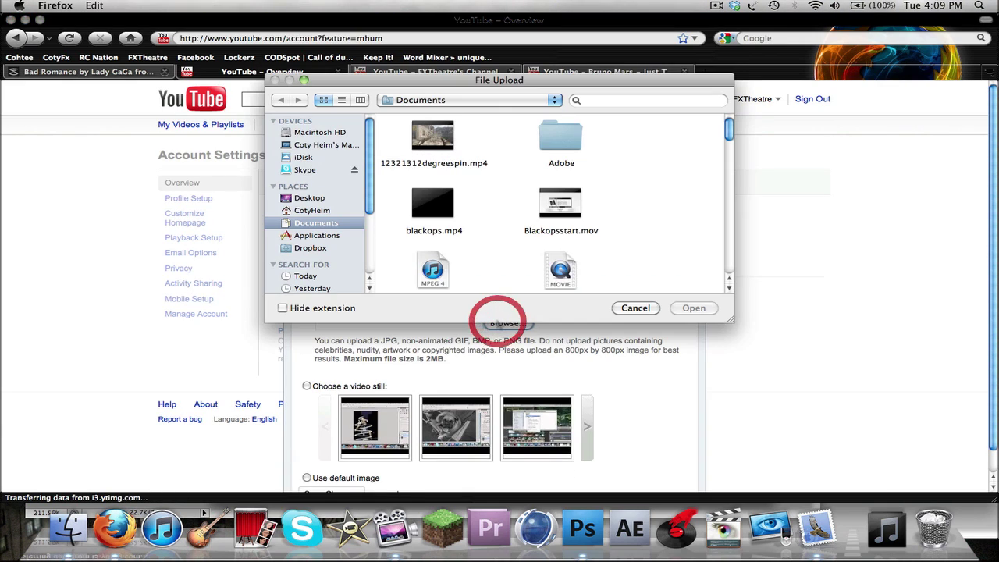
{"action": "scroll", "coordinate": [463, 208], "scroll_direction": "down", "scroll_amount": 5}
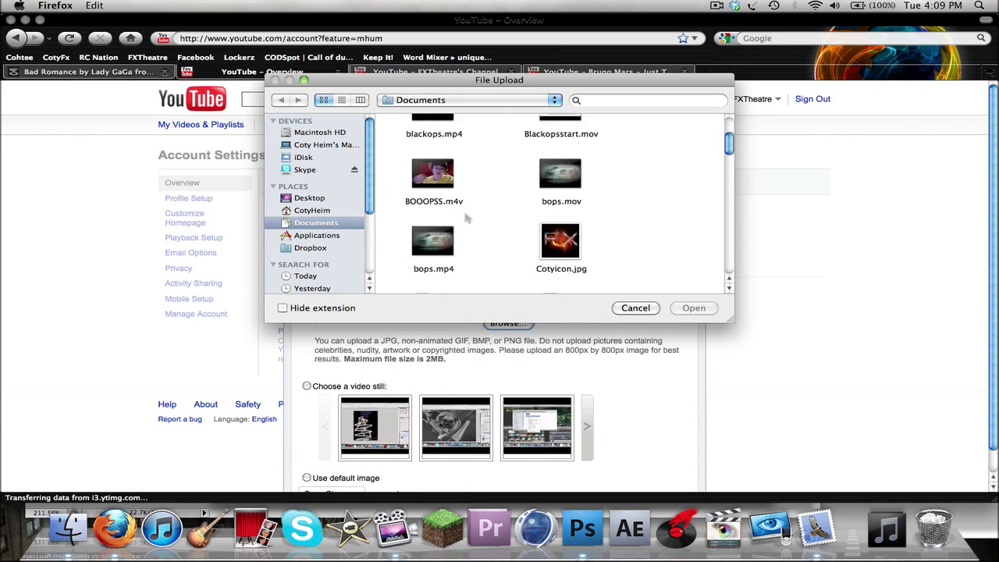
{"action": "left_click", "coordinate": [607, 101]}
{"action": "type", "text": "tutorial"}
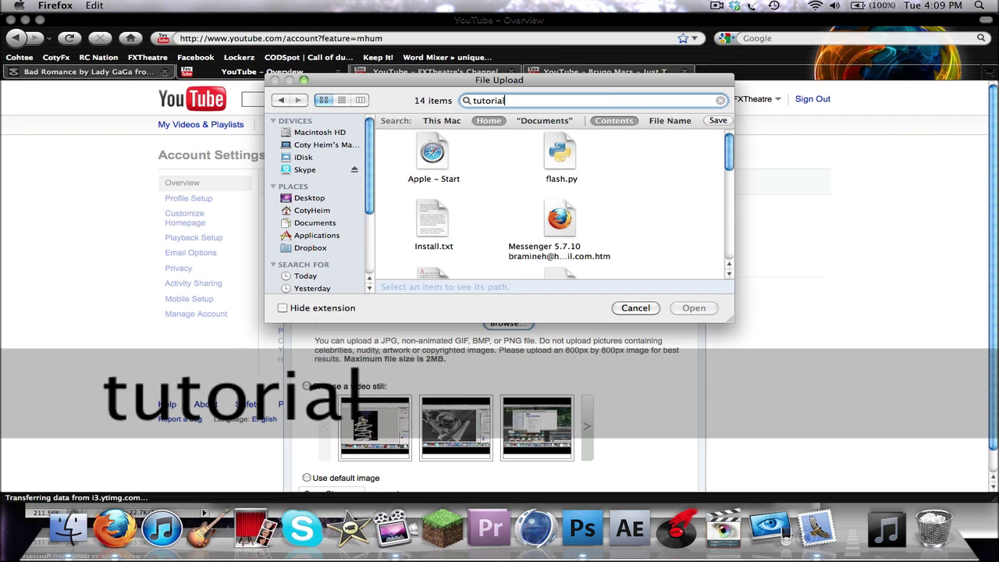
{"action": "left_click", "coordinate": [669, 120]}
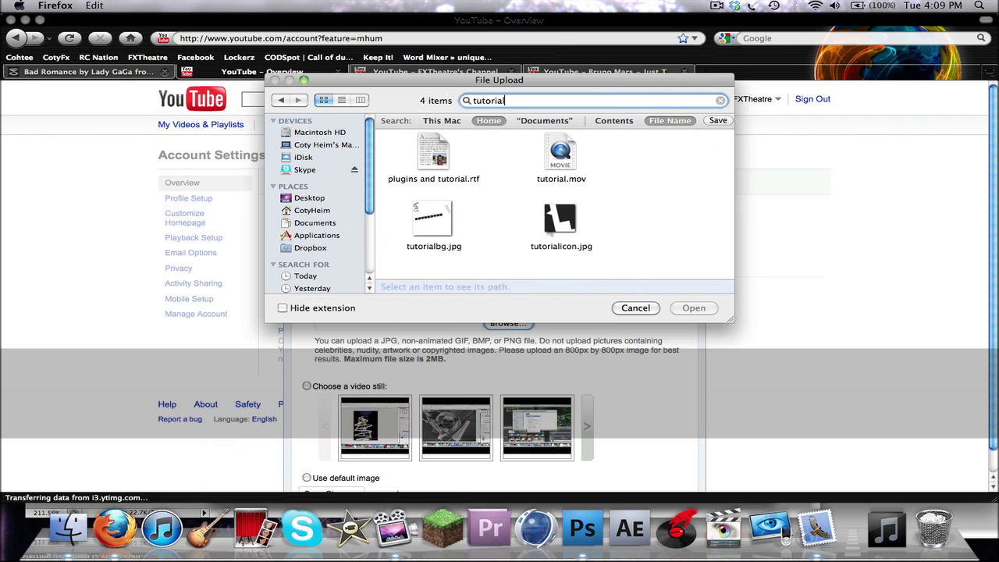
{"action": "double_click", "coordinate": [561, 223]}
{"action": "scroll", "coordinate": [341, 419], "scroll_direction": "down", "scroll_amount": 1}
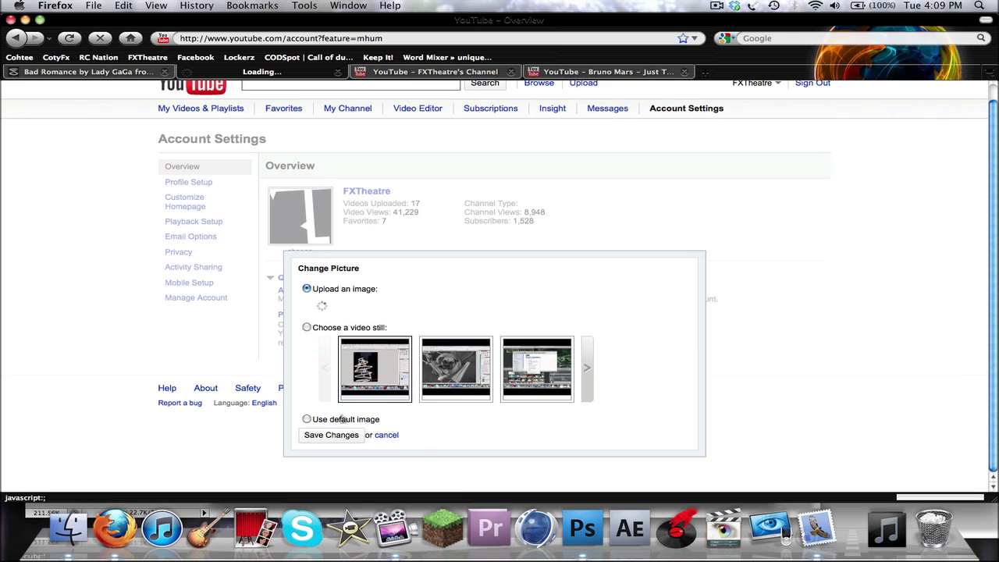
{"action": "left_click", "coordinate": [339, 478]}
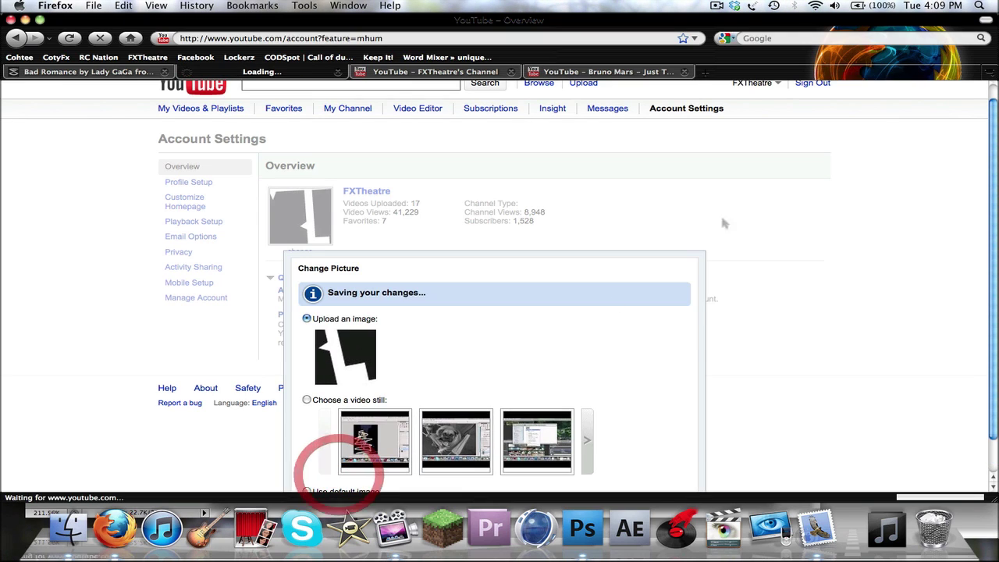
Step: Open the FXTheatre channel page and check the new icon and background down to the channel comments
{"action": "left_click", "coordinate": [766, 86]}
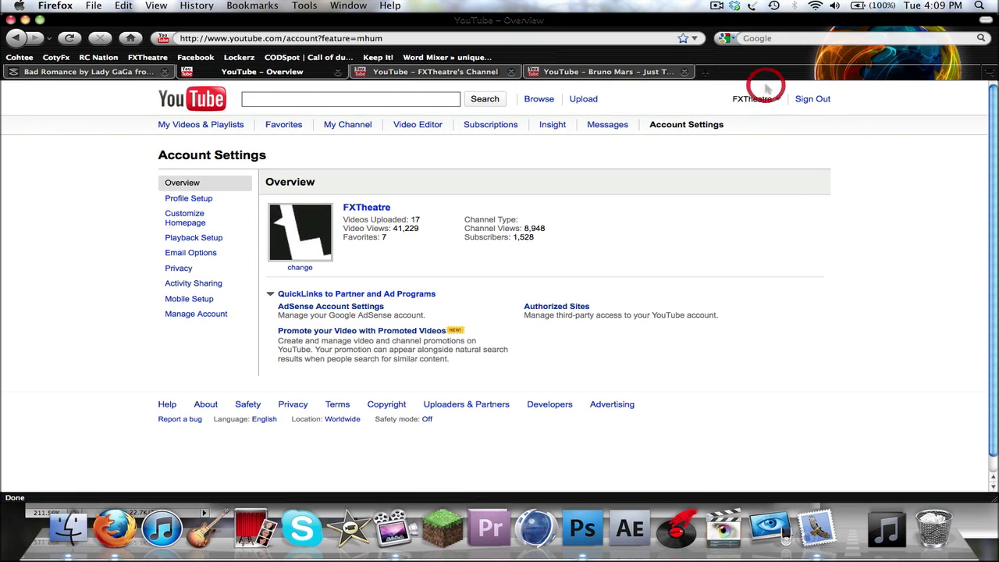
{"action": "left_click", "coordinate": [752, 109]}
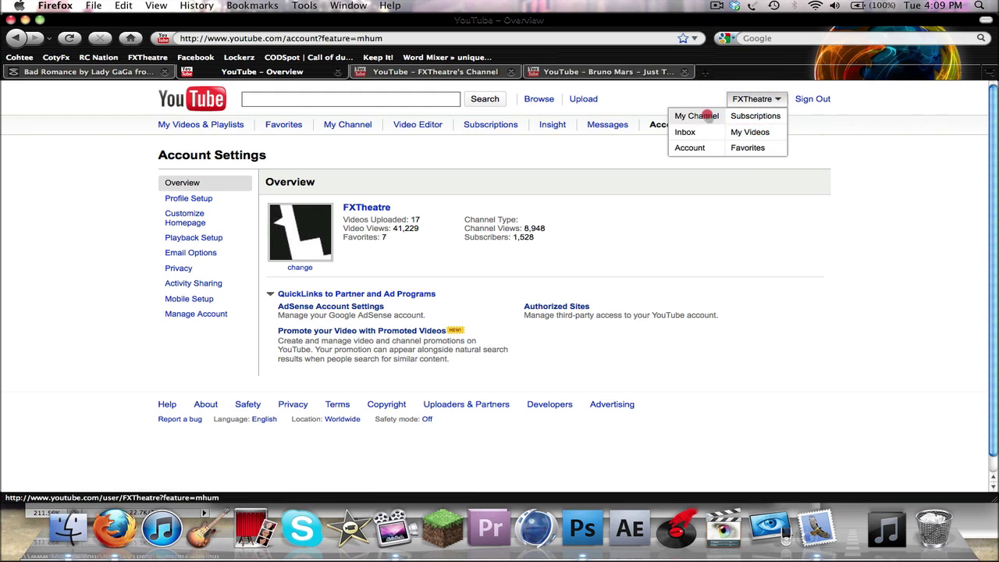
{"action": "left_click", "coordinate": [685, 117]}
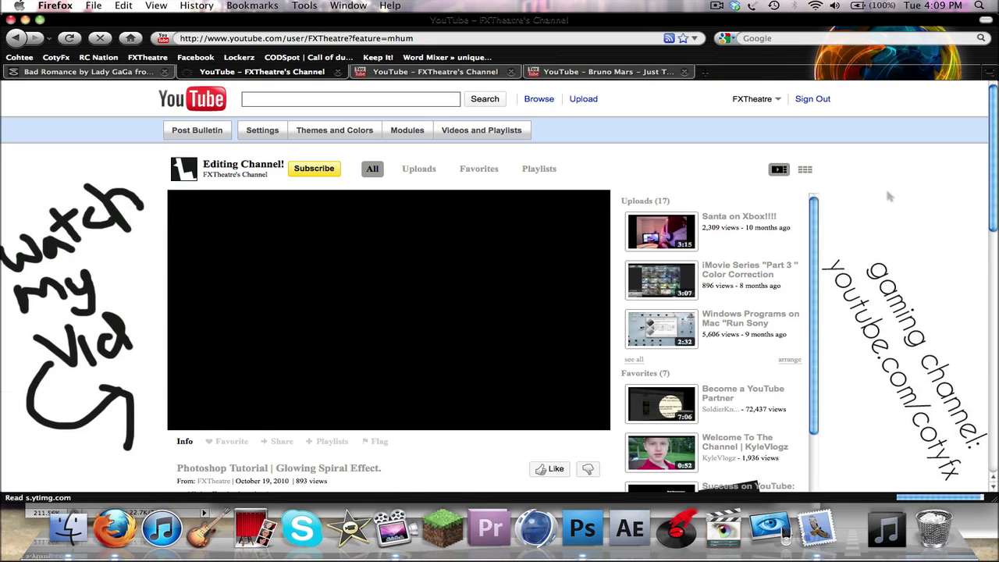
{"action": "scroll", "coordinate": [888, 197], "scroll_direction": "down", "scroll_amount": 5}
{"action": "scroll", "coordinate": [888, 196], "scroll_direction": "down", "scroll_amount": 1}
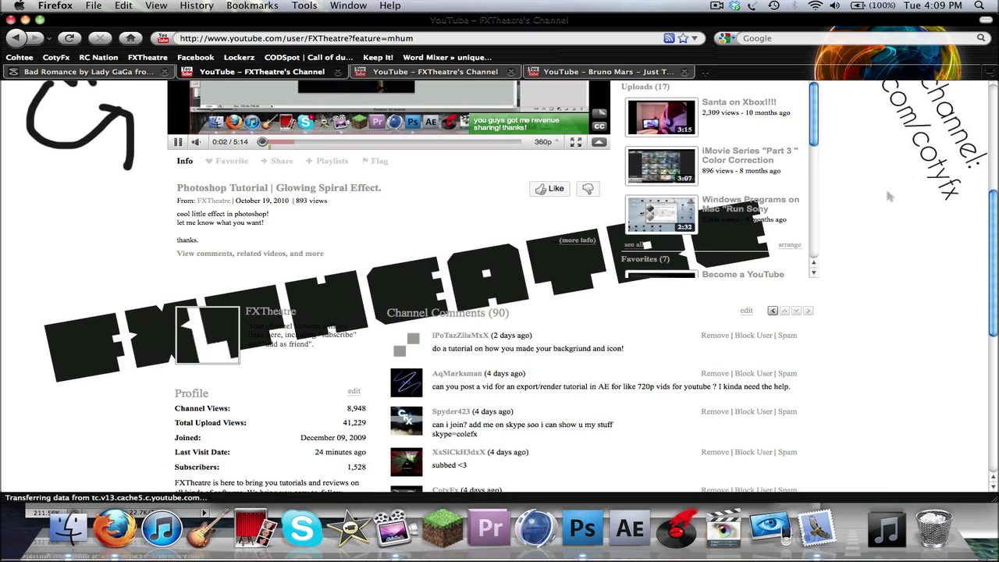
{"action": "scroll", "coordinate": [490, 310], "scroll_direction": "down", "scroll_amount": 10}
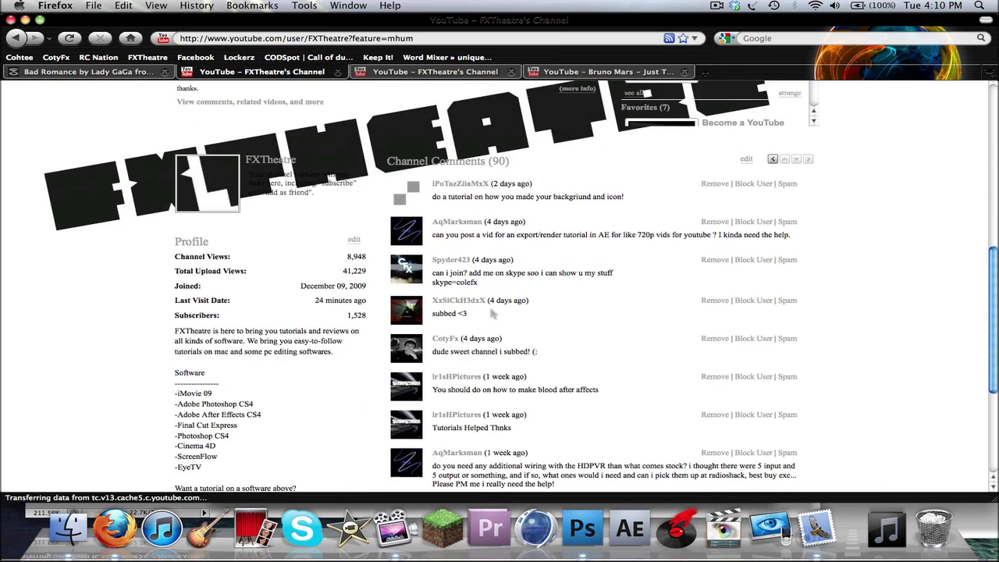
{"action": "scroll", "coordinate": [490, 311], "scroll_direction": "up", "scroll_amount": 15}
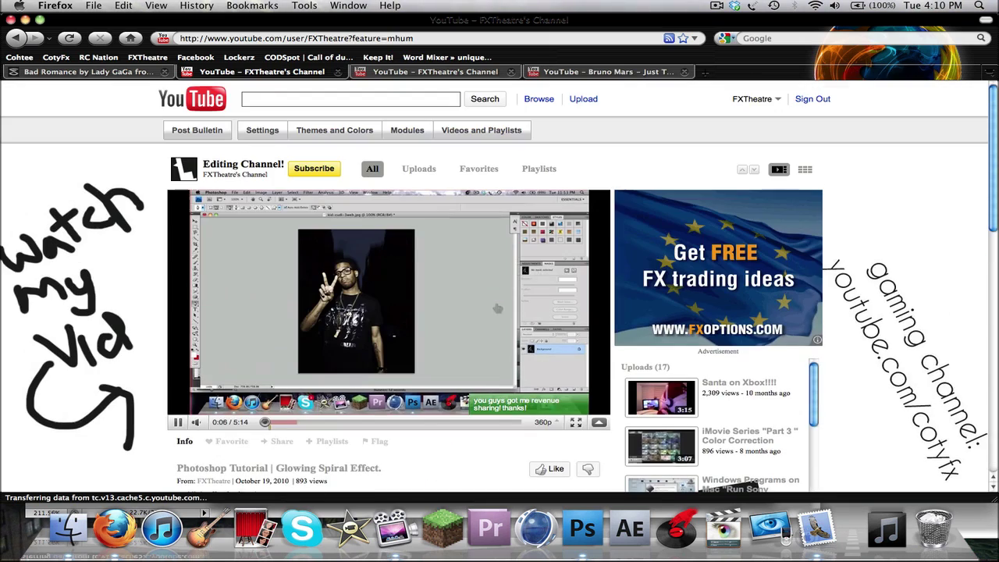
{"action": "left_click", "coordinate": [753, 111]}
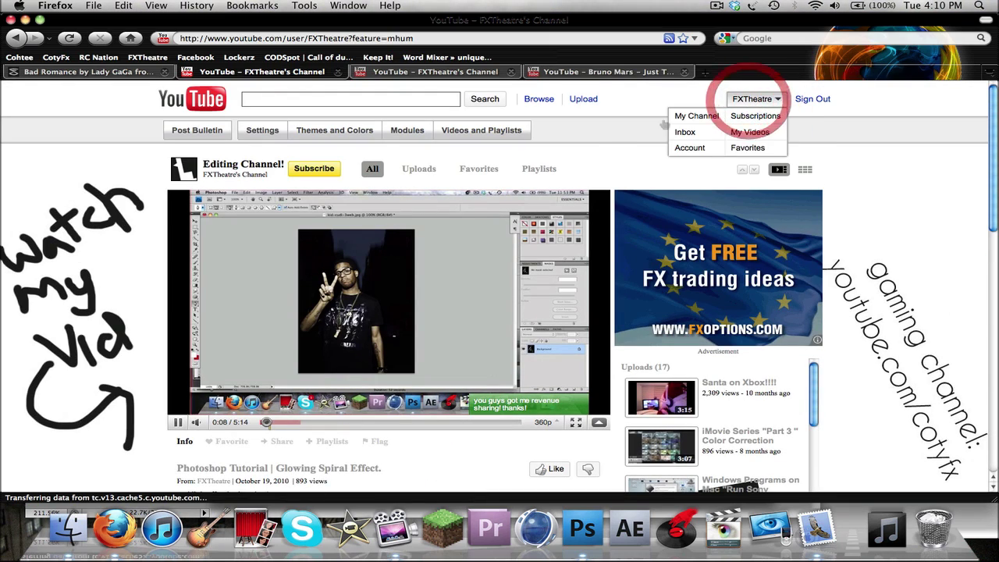
{"action": "left_click", "coordinate": [595, 142]}
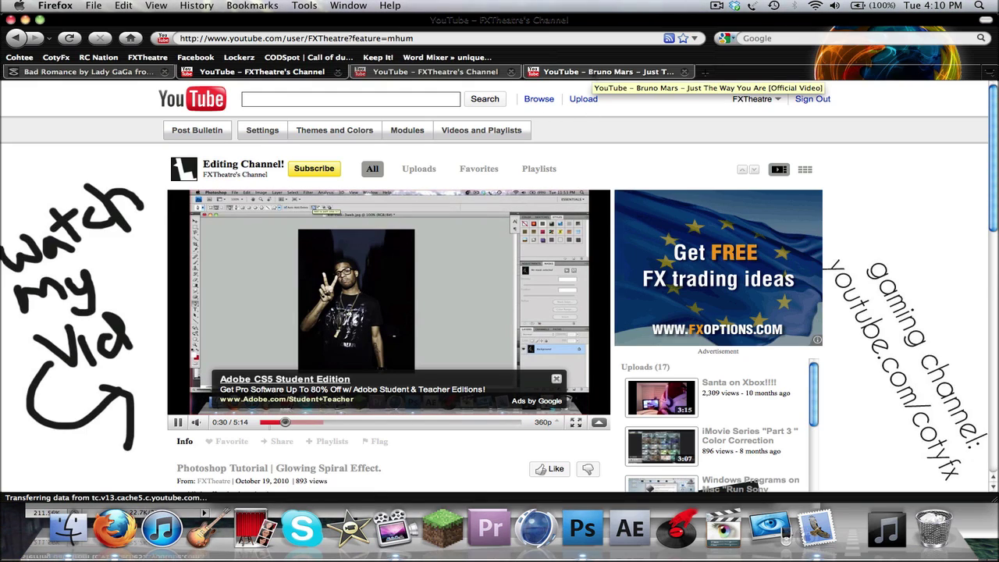
{"action": "left_click", "coordinate": [717, 5]}
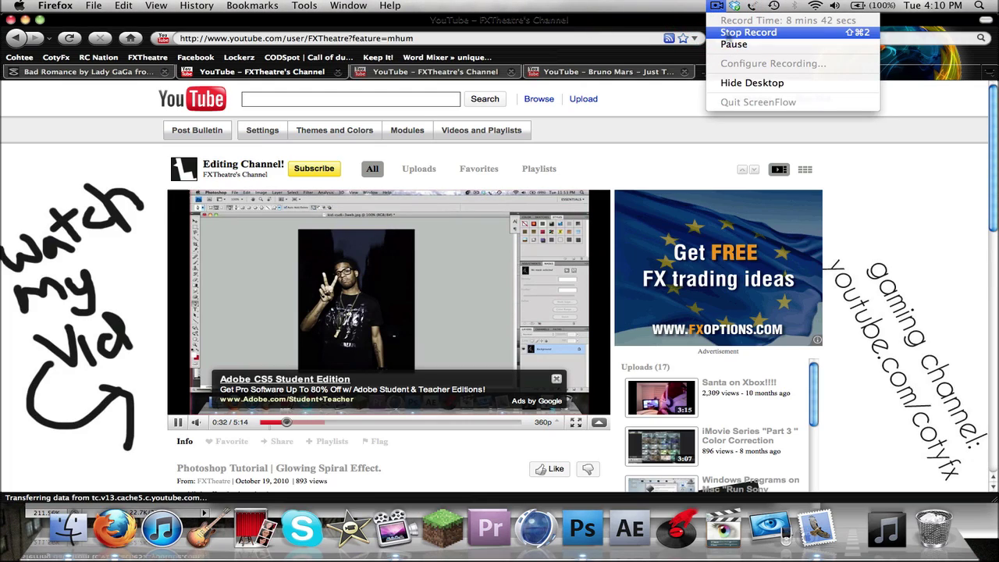